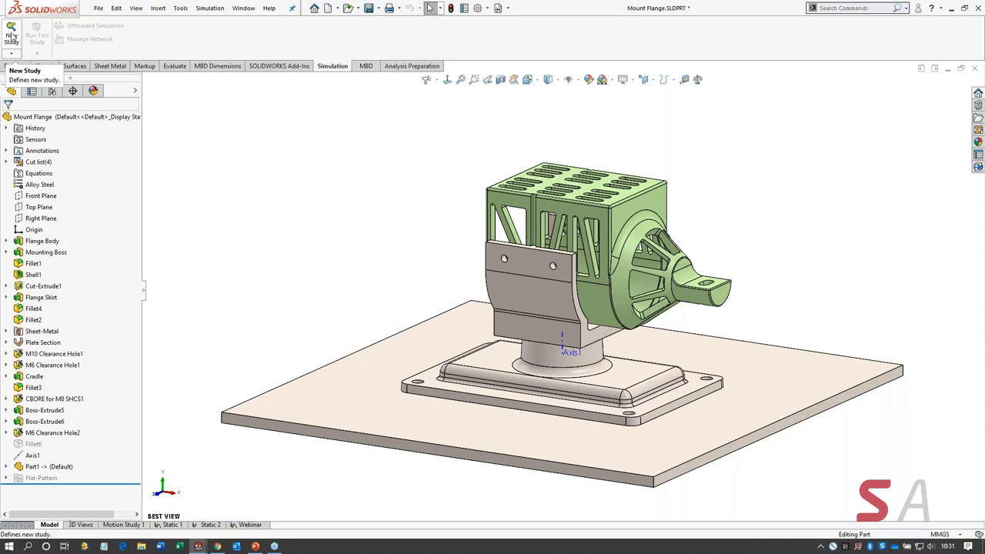
# Step: Create a new static simulation study named TESTX
pyautogui.click(12, 34)
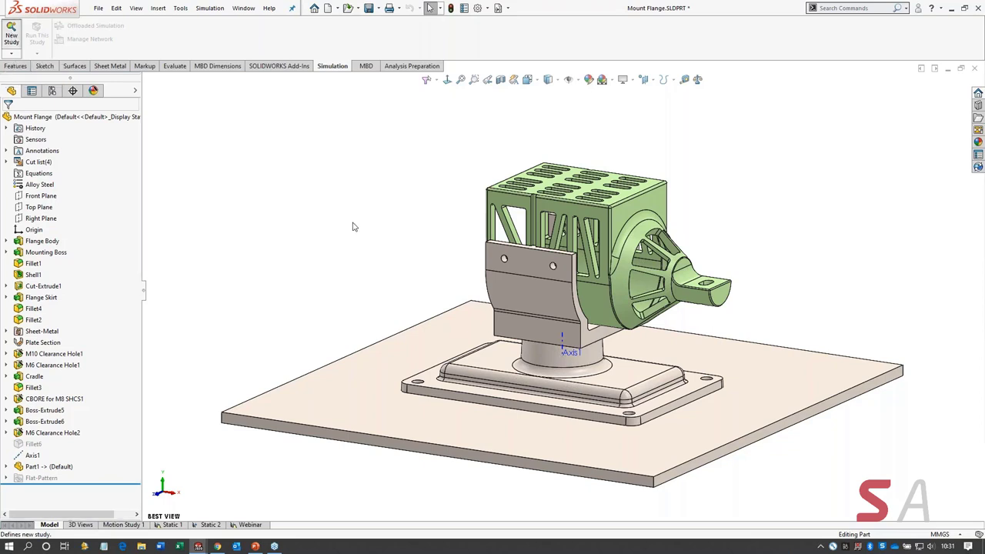
pyautogui.write('te')
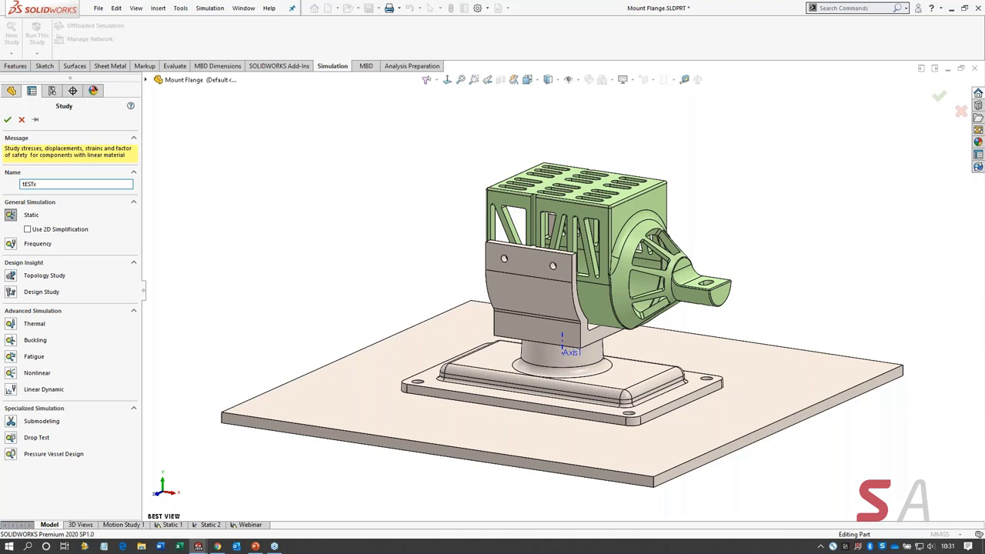
pyautogui.press('BackSpace')
pyautogui.press('BackSpace')
pyautogui.press('BackSpace')
pyautogui.press('BackSpace')
pyautogui.press('BackSpace')
pyautogui.write('TES')
pyautogui.press('Return')
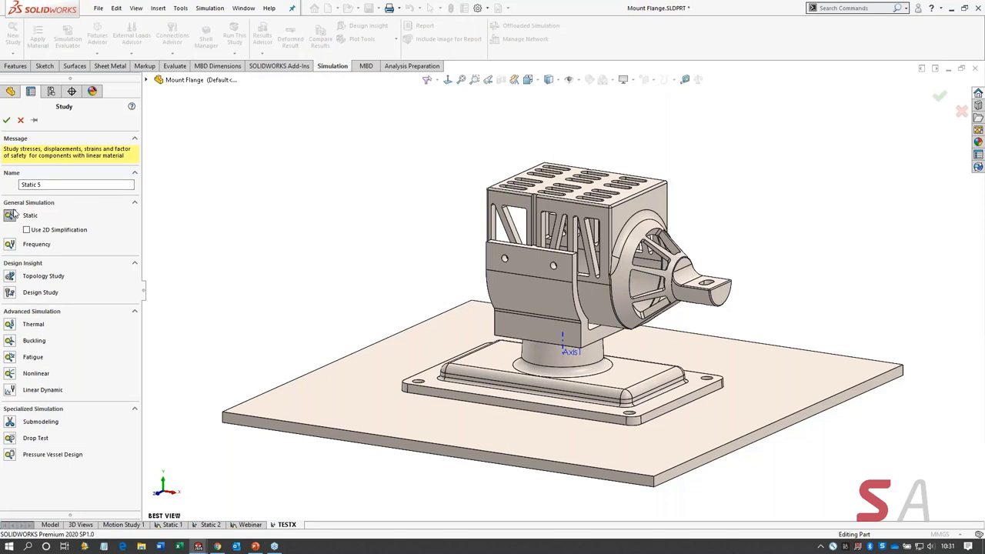
pyautogui.click(20, 120)
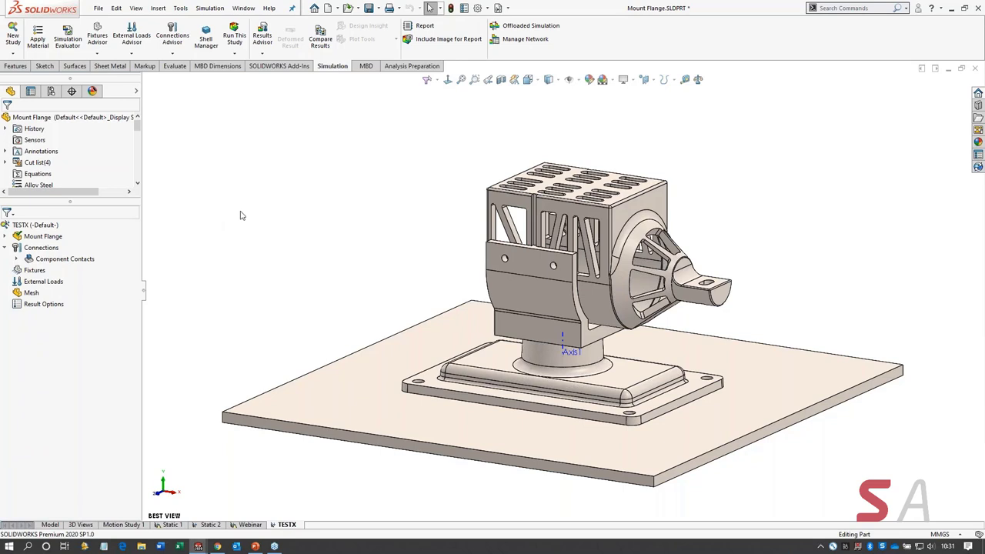
# Step: Examine the TESTX study's commands and its Mount Flange bodies, and compare them with the part's cut list
pyautogui.rightClick(46, 227)
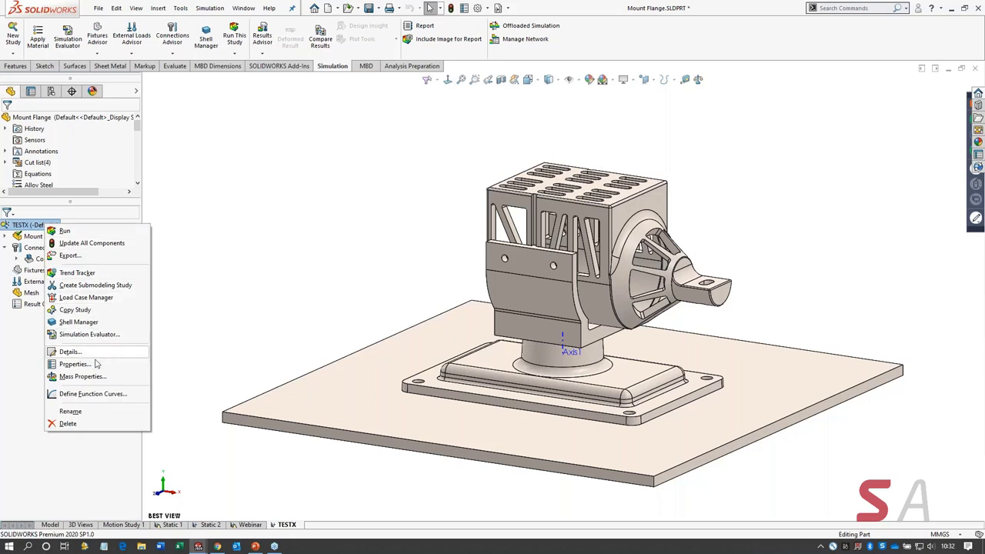
pyautogui.click(231, 271)
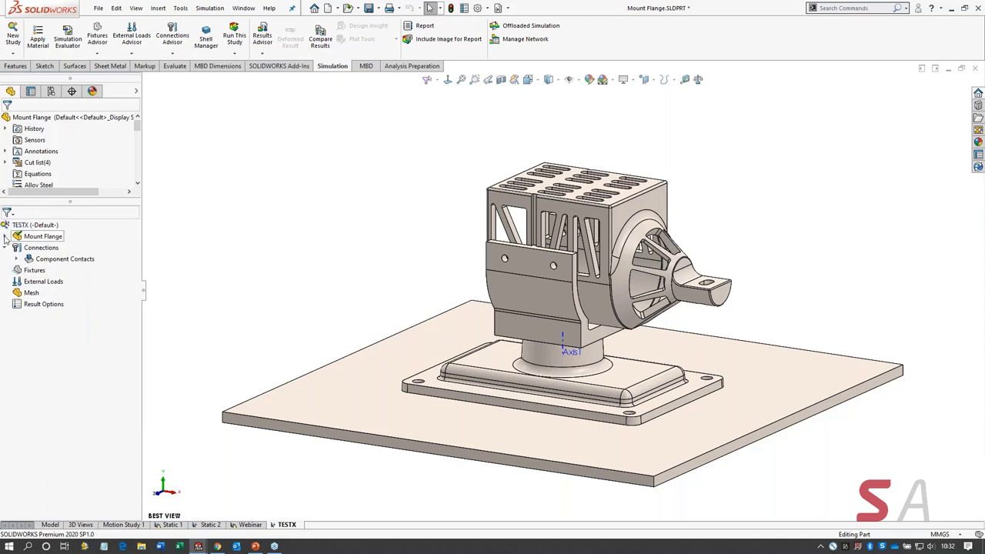
pyautogui.click(6, 237)
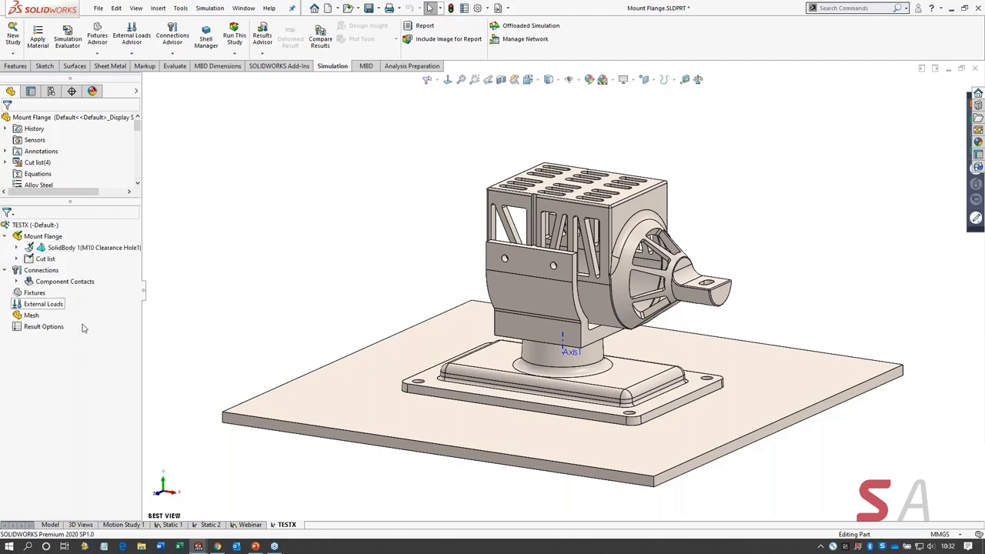
pyautogui.click(50, 524)
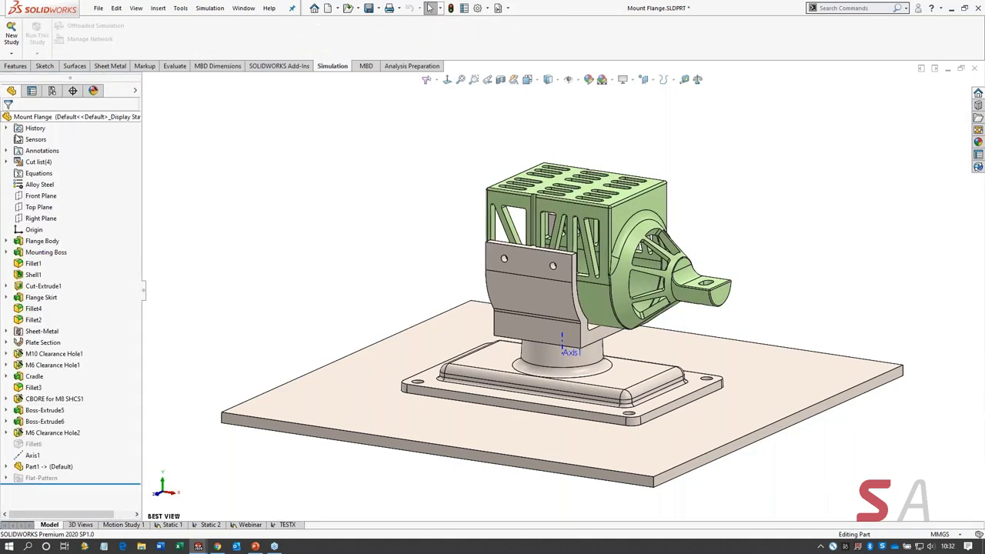
pyautogui.click(7, 161)
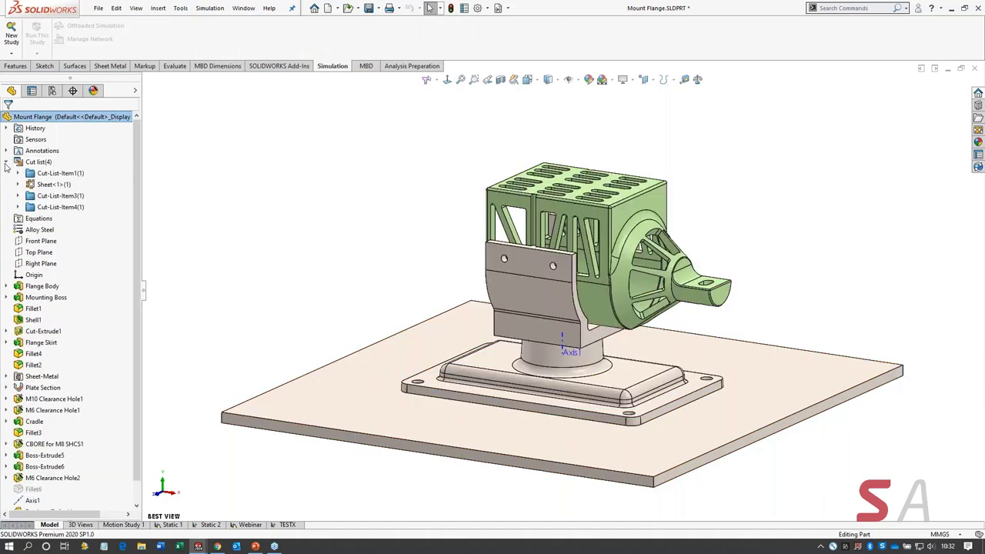
pyautogui.click(7, 161)
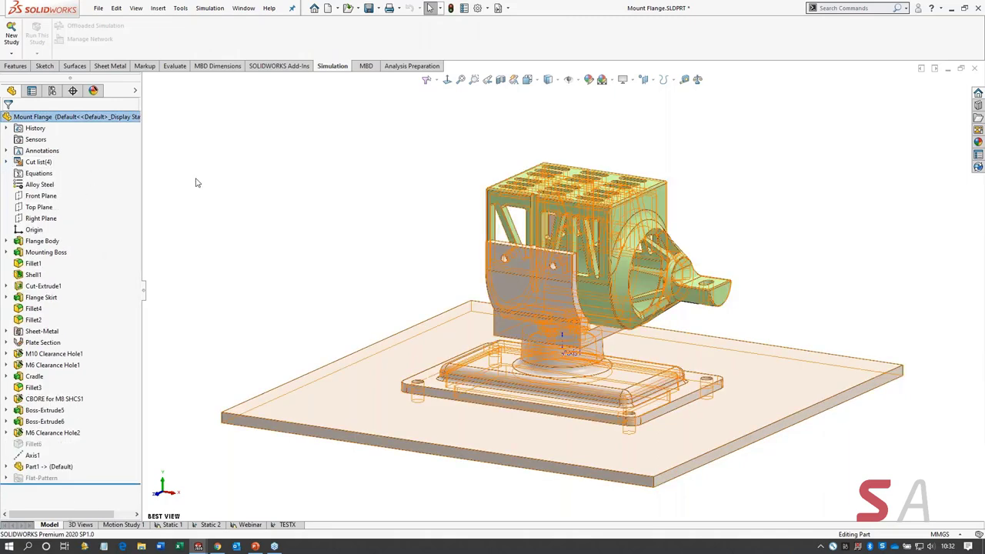
# Step: Exclude the slotted housing body, SolidBody 4 under Cut-List-Item4, from the TESTX analysis
pyautogui.click(285, 524)
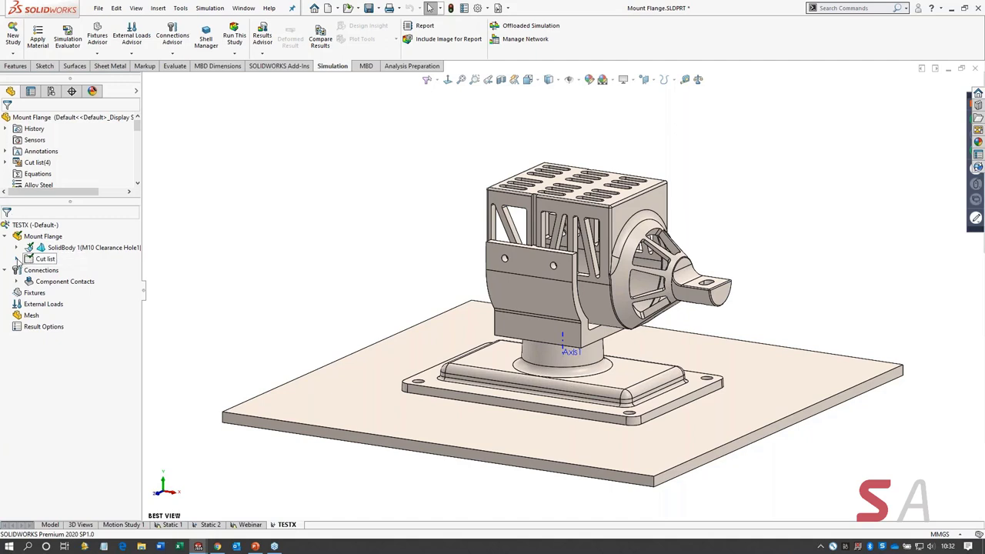
pyautogui.click(17, 260)
pyautogui.click(29, 270)
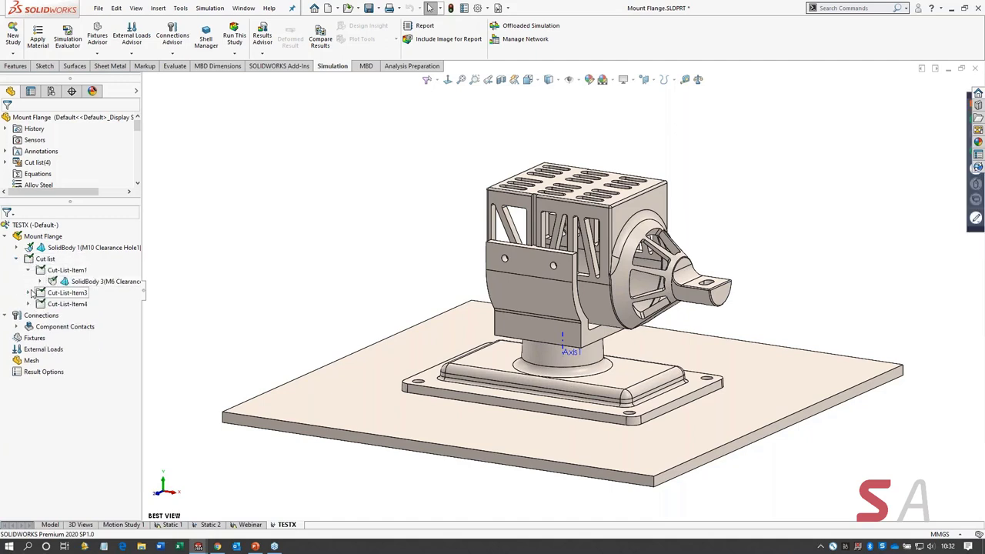
pyautogui.click(29, 292)
pyautogui.click(28, 316)
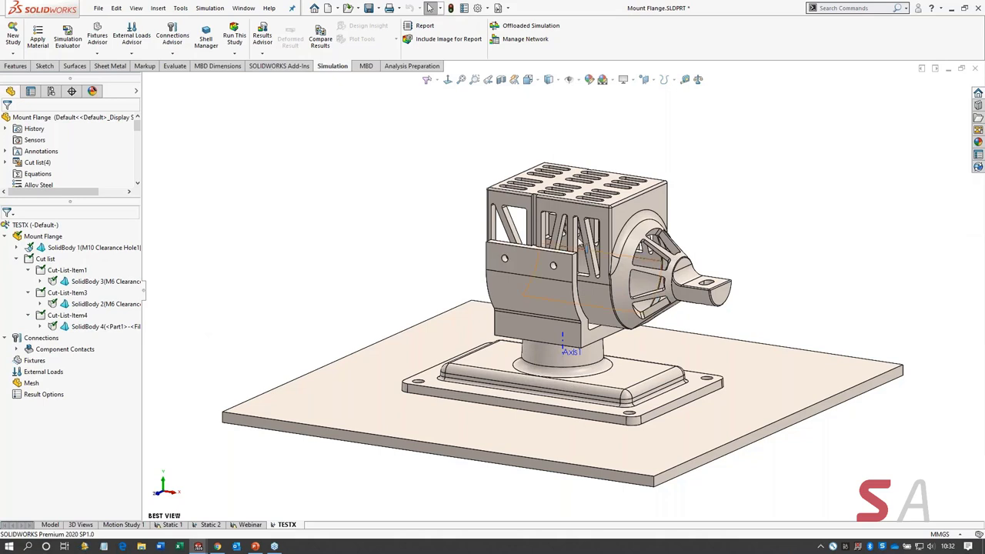
pyautogui.click(627, 217)
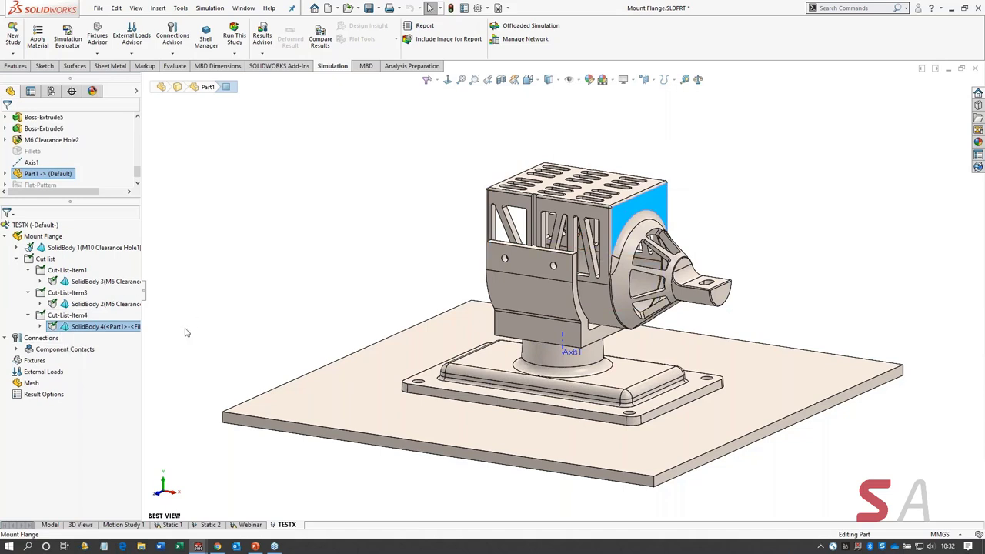
pyautogui.rightClick(56, 329)
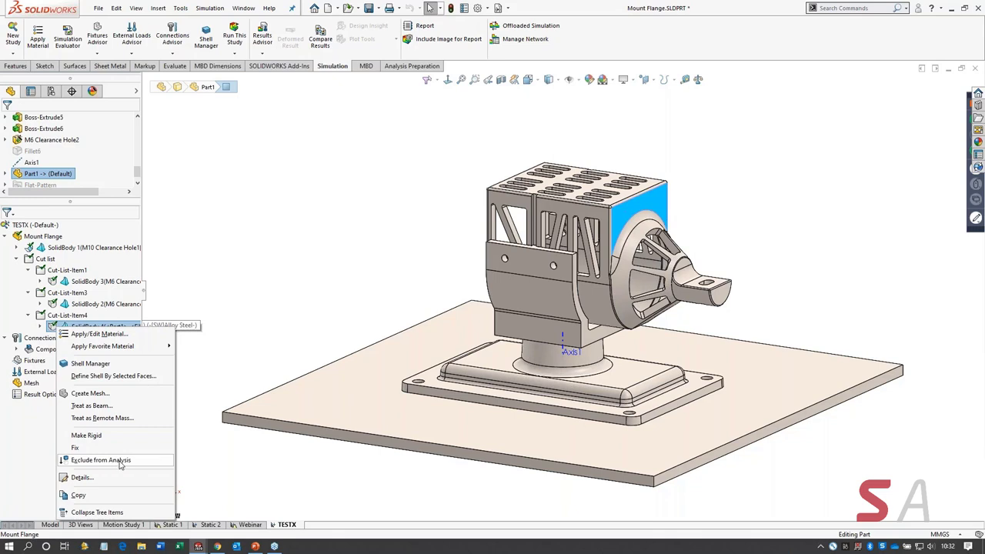
pyautogui.click(120, 460)
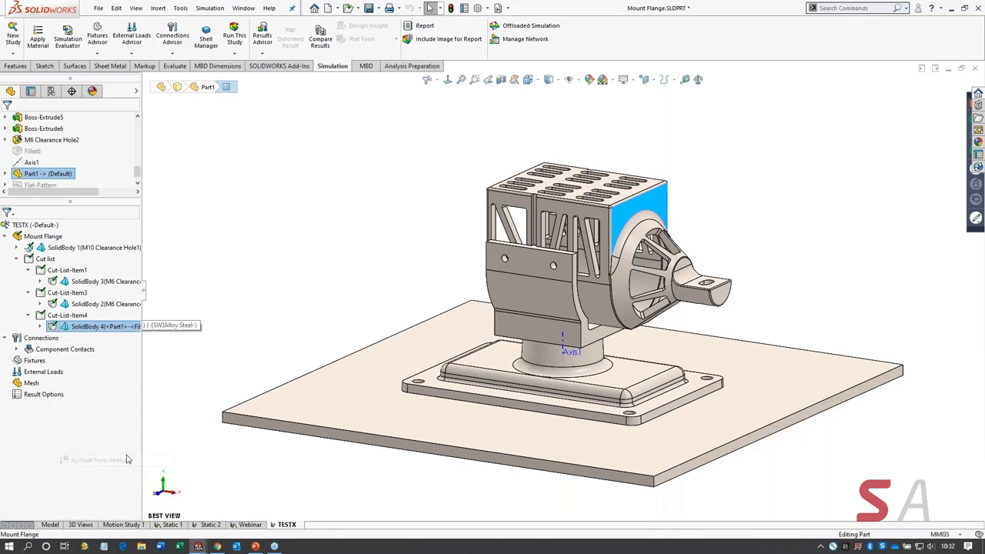
pyautogui.click(314, 281)
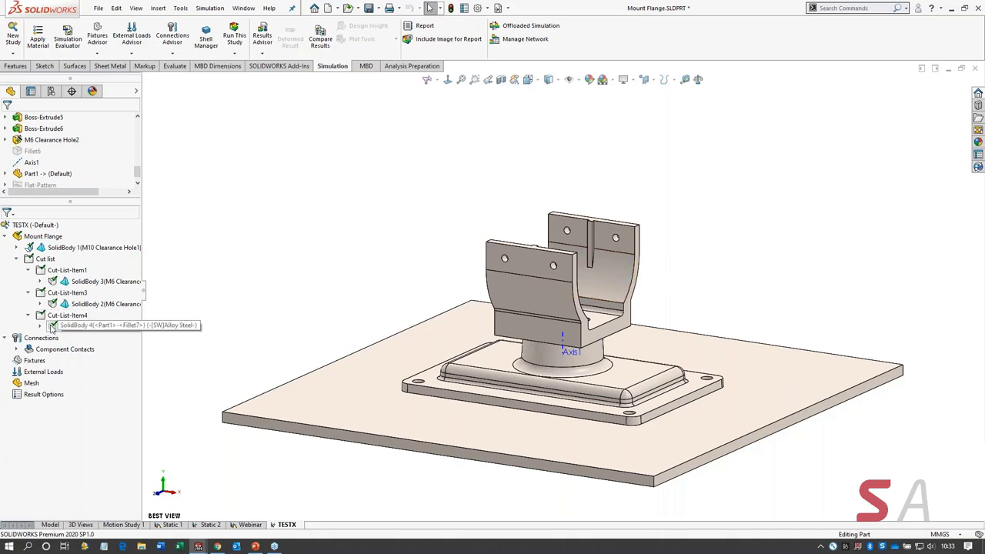
pyautogui.click(28, 316)
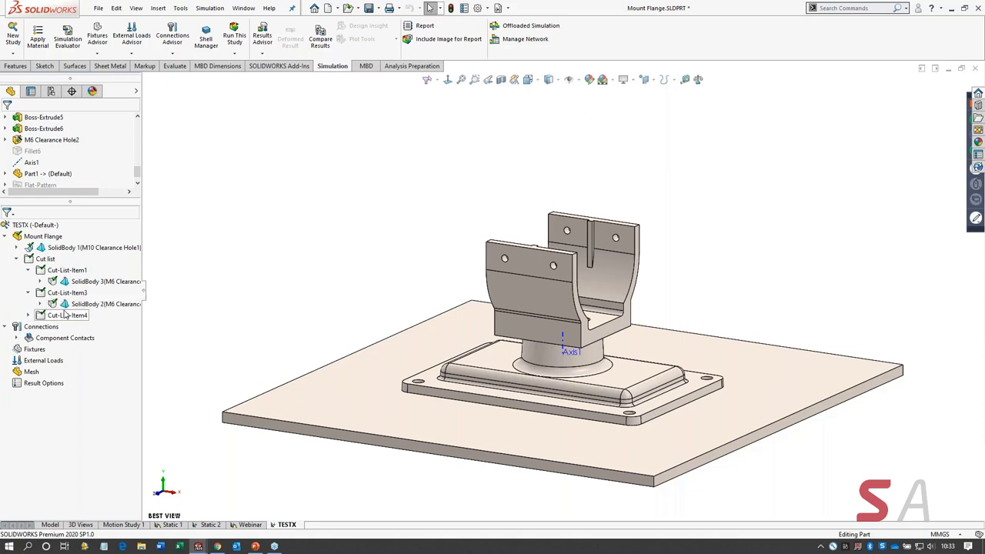
# Step: Examine the base plate body and the global contact under the TESTX study's component contacts
pyautogui.click(111, 247)
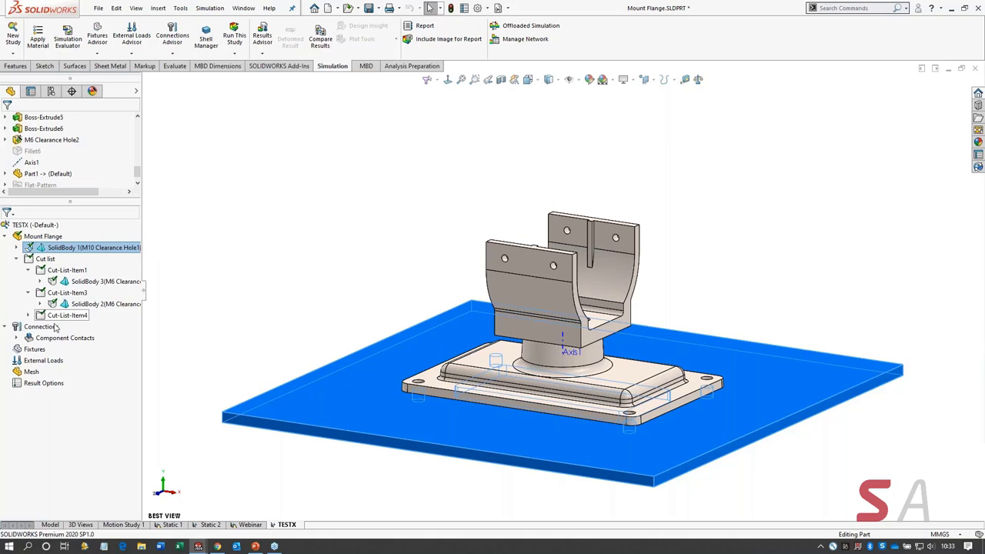
pyautogui.click(204, 264)
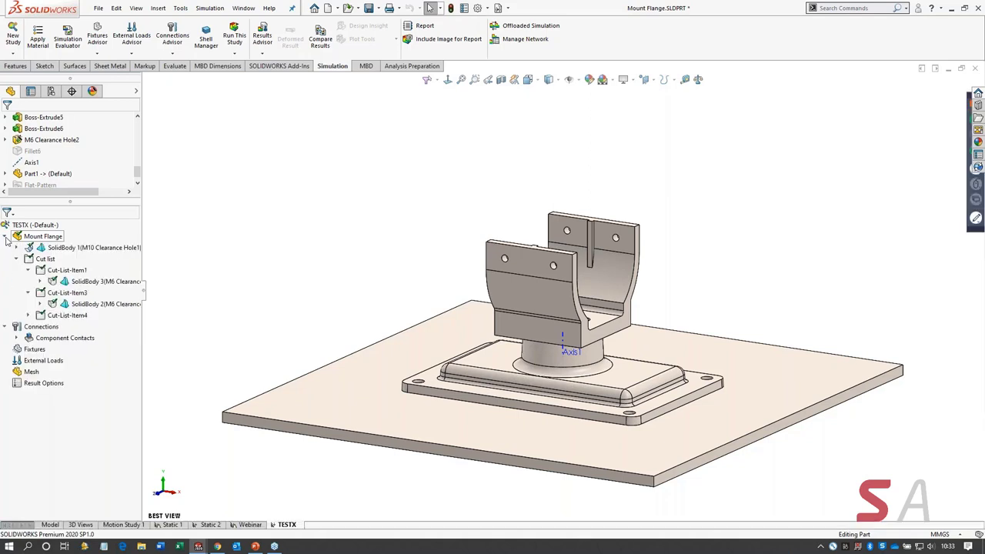
pyautogui.click(6, 236)
pyautogui.click(5, 236)
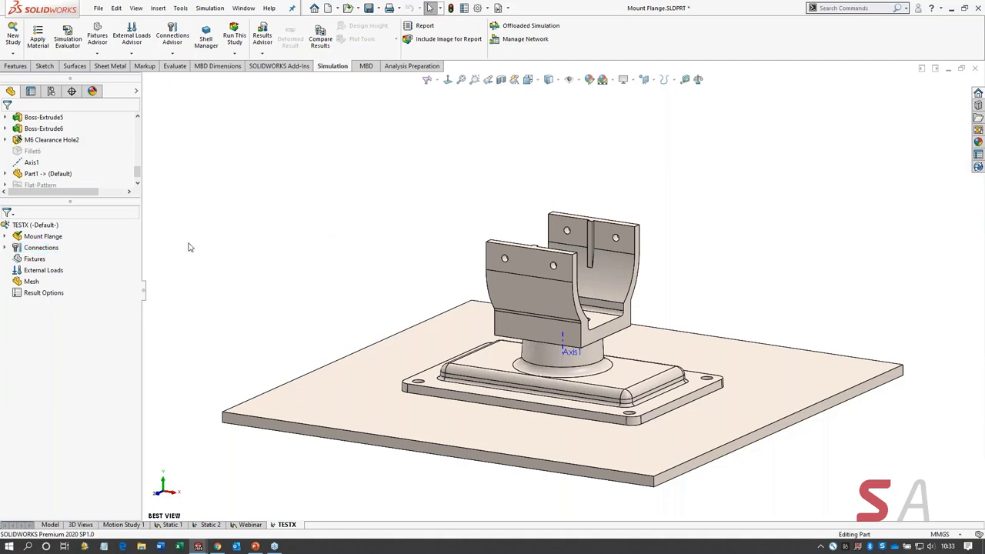
pyautogui.click(4, 248)
pyautogui.click(16, 258)
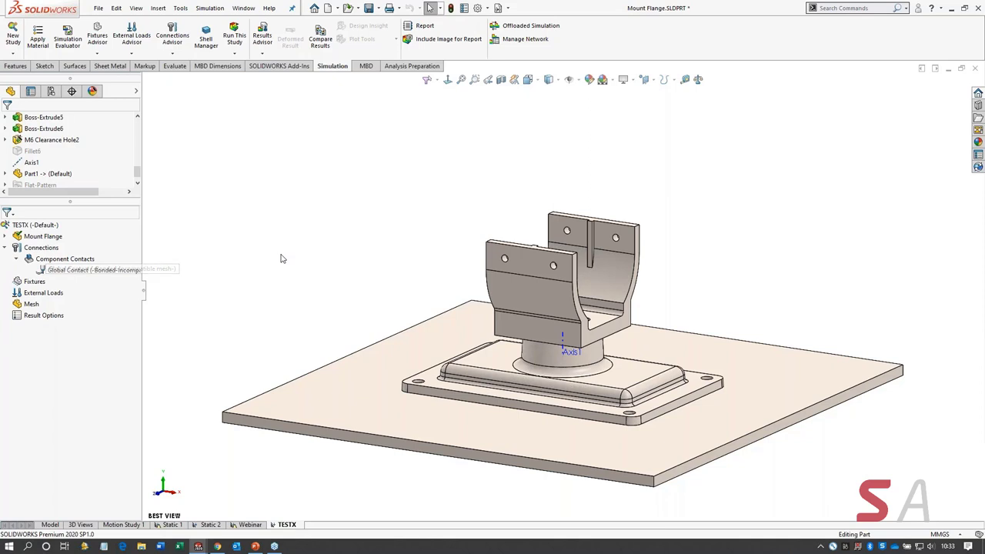
pyautogui.click(5, 247)
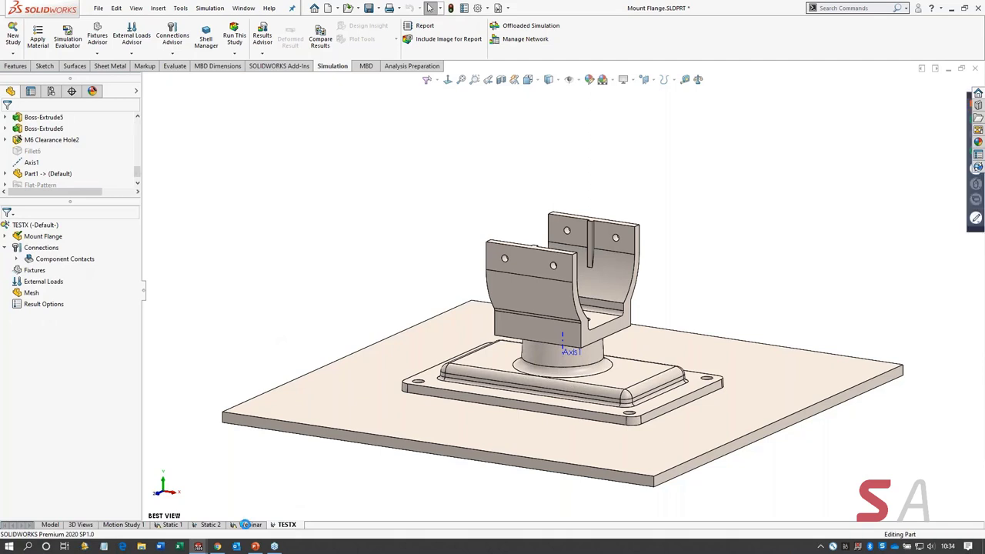
# Step: Examine the connectors and the faces used by the contact sets in the Webinar study
pyautogui.click(244, 524)
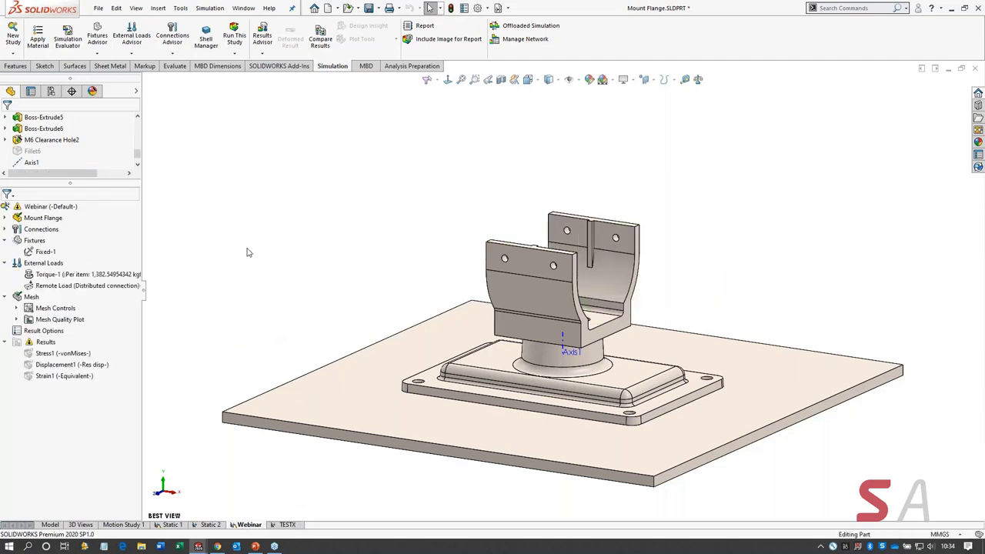
pyautogui.click(4, 229)
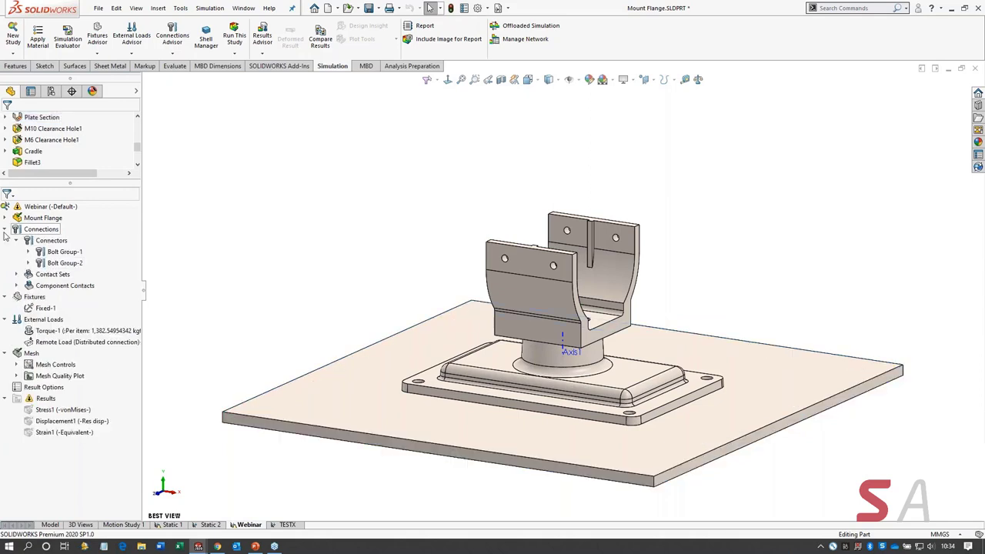
pyautogui.click(17, 274)
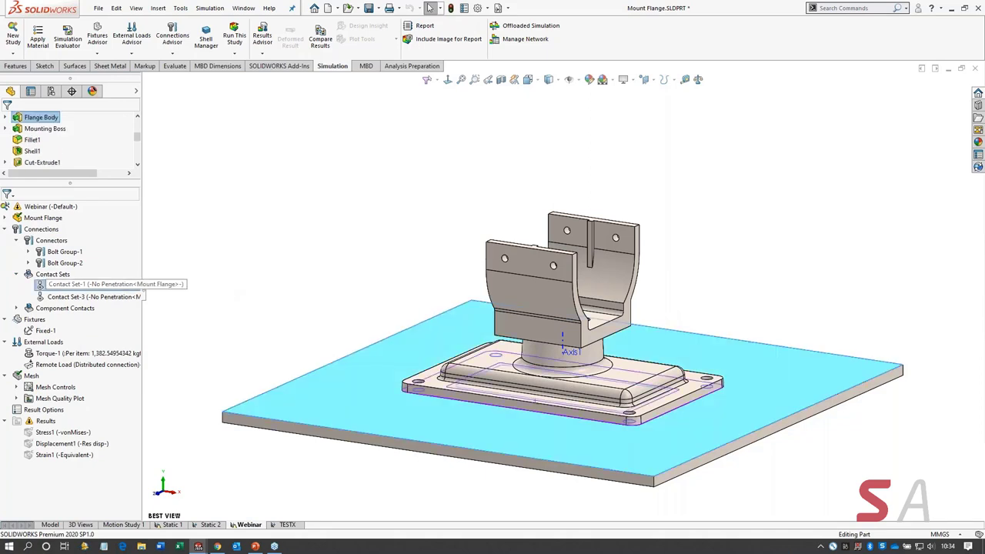
pyautogui.click(92, 284)
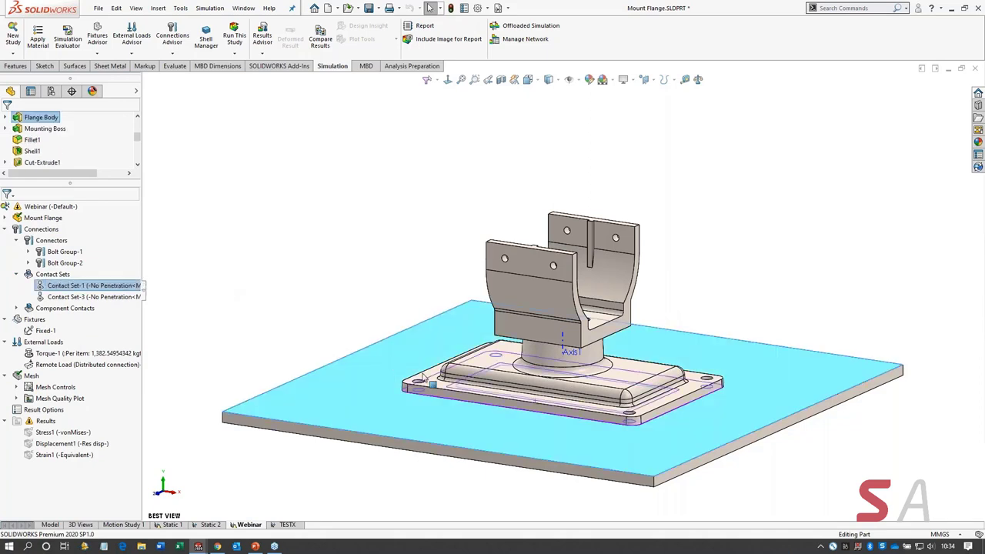
pyautogui.click(207, 288)
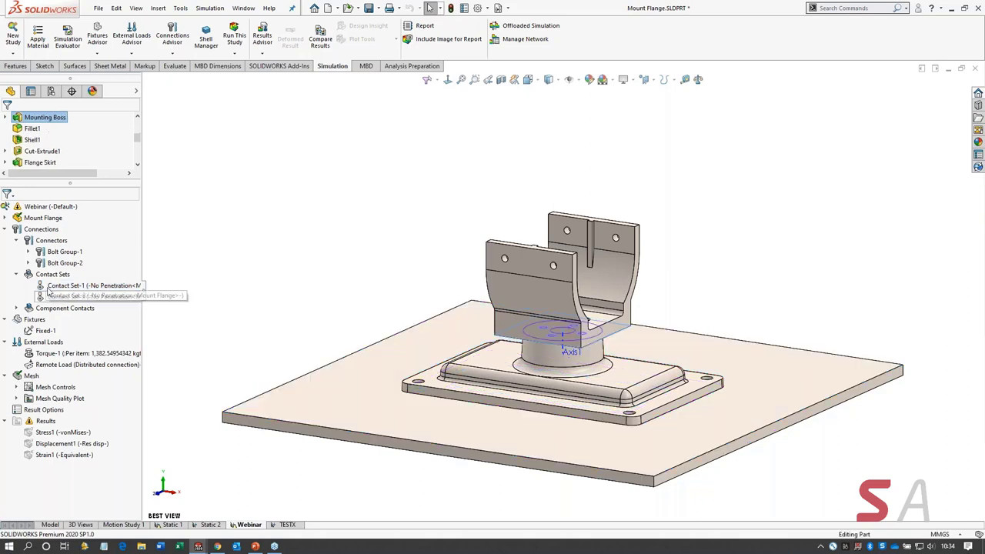
# Step: Copy Contact Set-1, Bolt Group-1 and Bolt Group-2 from the Webinar study into the TESTX study
pyautogui.click(77, 286)
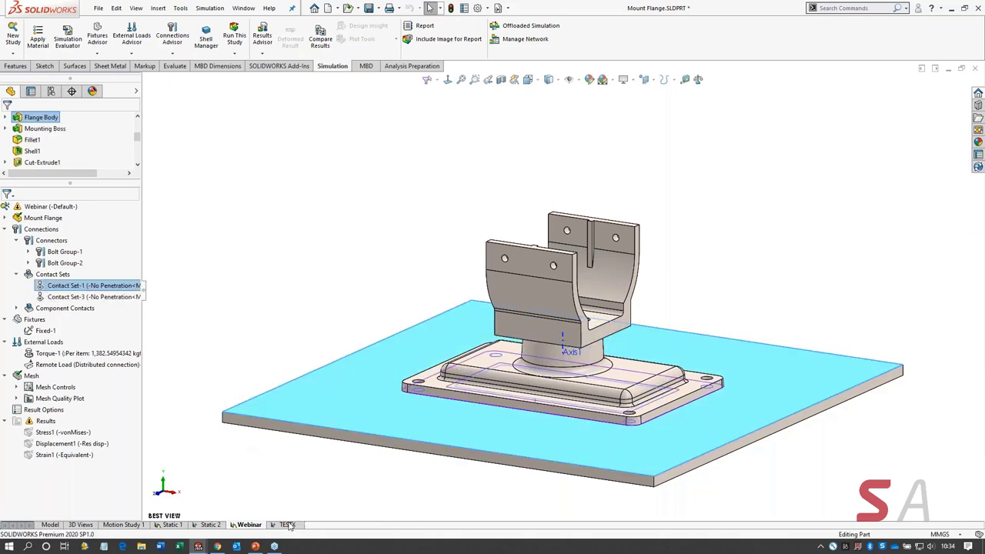
pyautogui.click(287, 525)
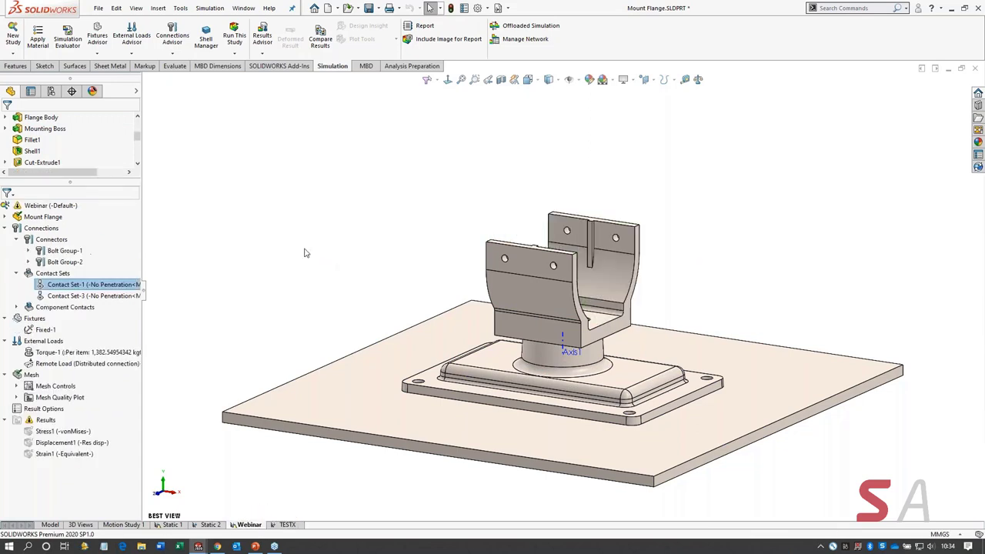
pyautogui.click(40, 253)
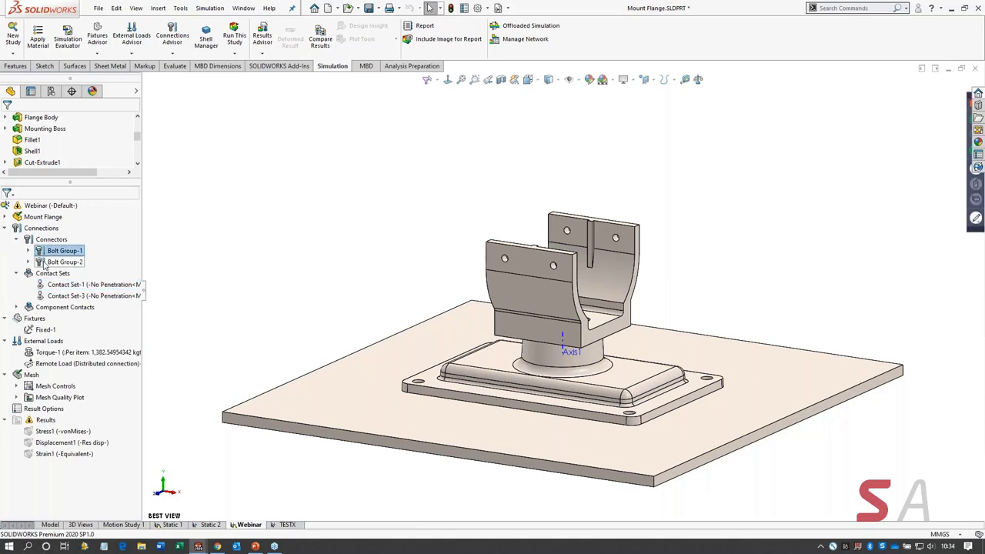
pyautogui.keyDown('ctrl'); pyautogui.click(47, 262); pyautogui.keyUp('ctrl')
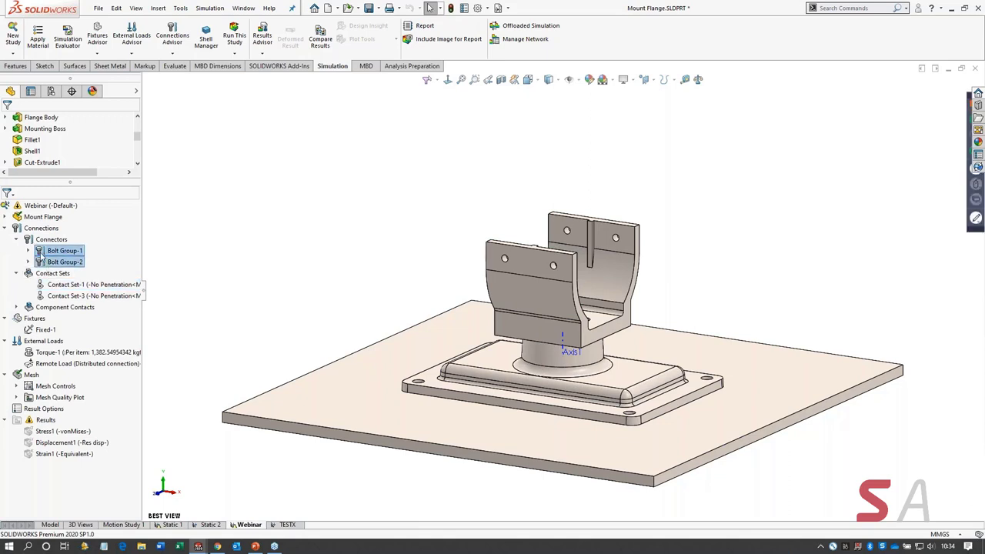
pyautogui.click(289, 524)
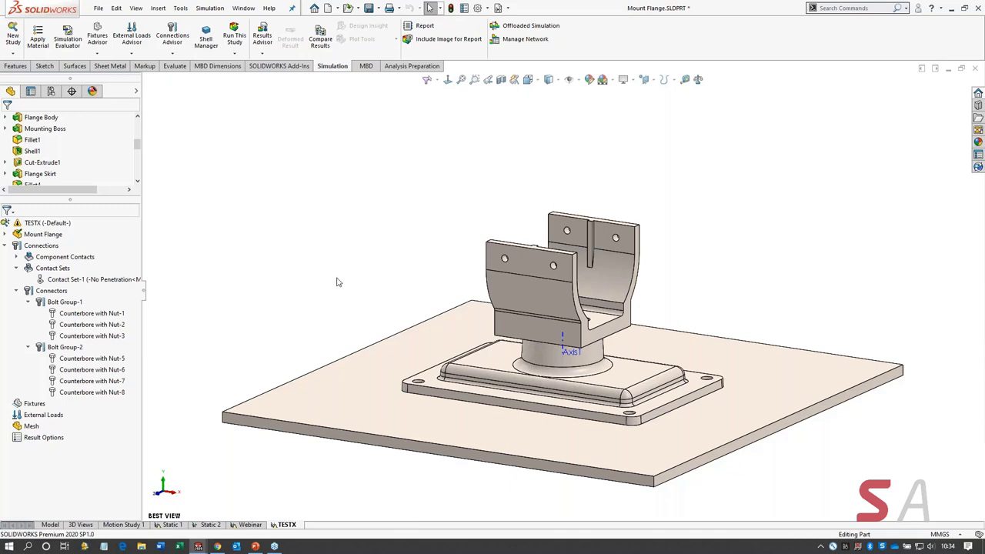
# Step: Inspect the faces of the copied contact set and the junction between the cradle and the mounting boss
pyautogui.click(57, 279)
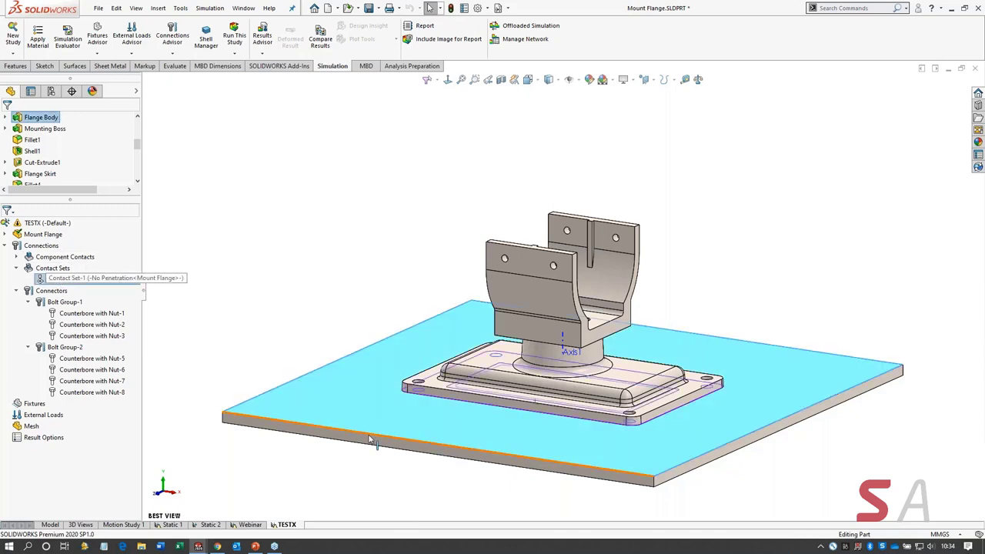
pyautogui.click(347, 259)
pyautogui.scroll(-5, 583, 343)
pyautogui.scroll(-3, 588, 337)
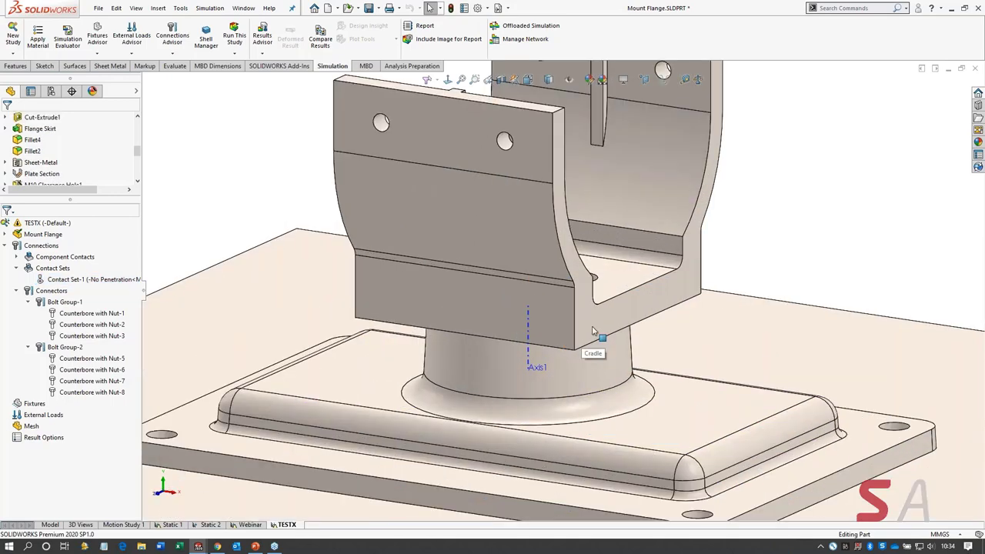
pyautogui.scroll(-2, 604, 296)
pyautogui.moveTo(608, 284); pyautogui.dragTo(508, 326, button='middle')
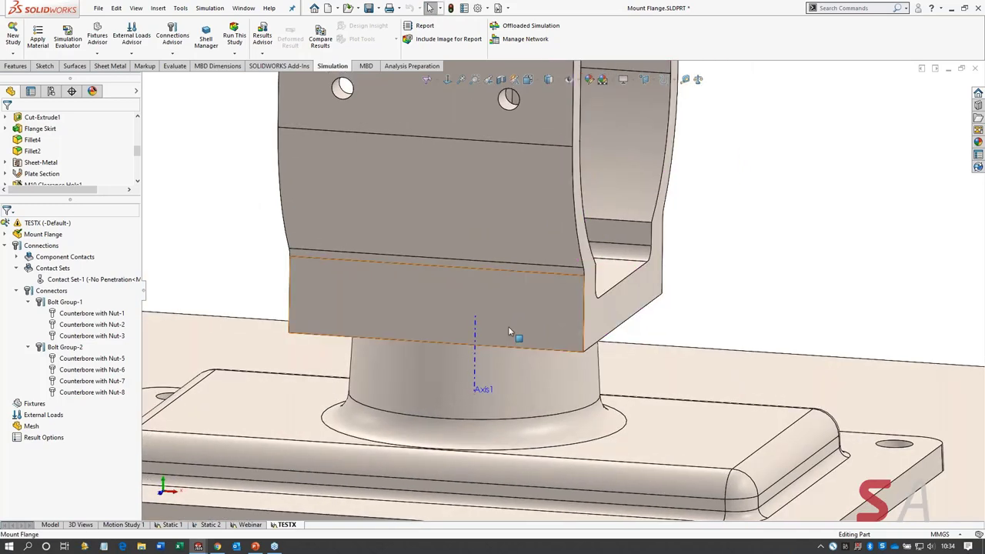
pyautogui.scroll(3, 505, 325)
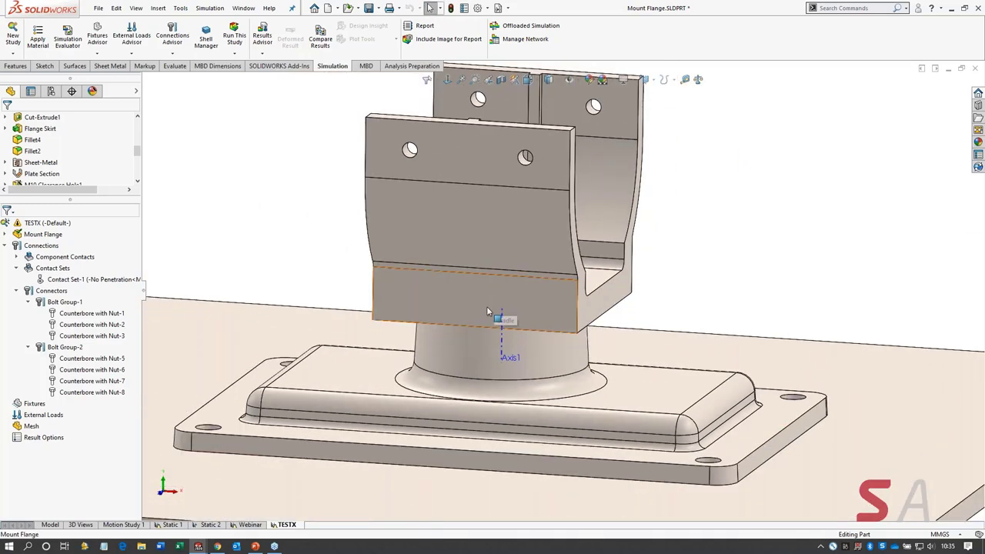
pyautogui.click(486, 312)
pyautogui.moveTo(486, 311); pyautogui.dragTo(270, 263, button='middle')
pyautogui.click(270, 264)
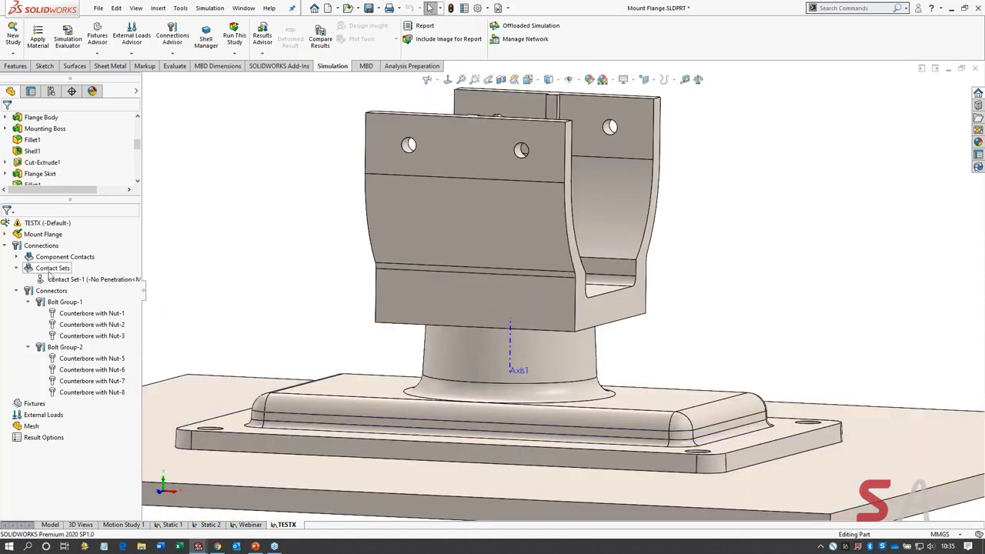
# Step: Start a manually selected No Penetration contact set with the cradle's underside as the first face
pyautogui.rightClick(57, 270)
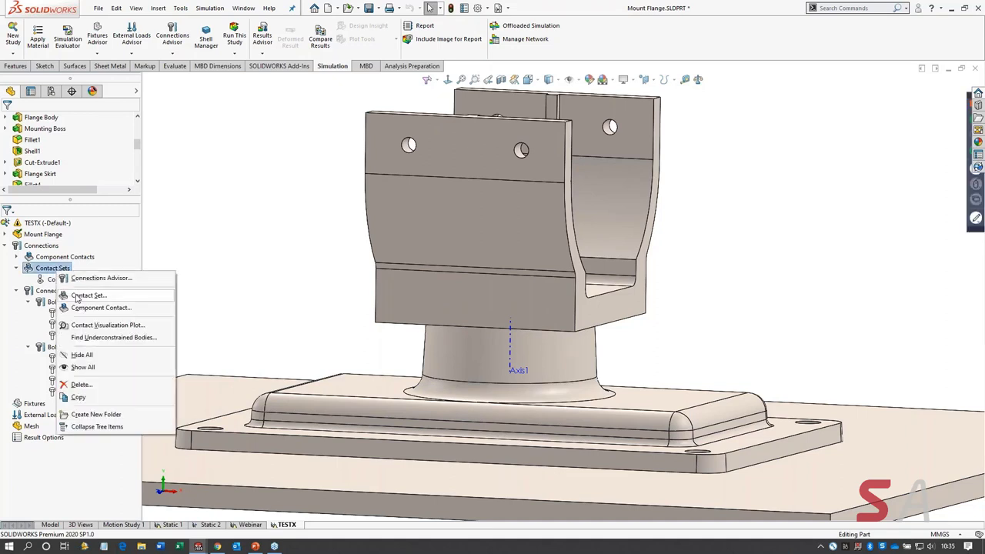
pyautogui.press('Escape')
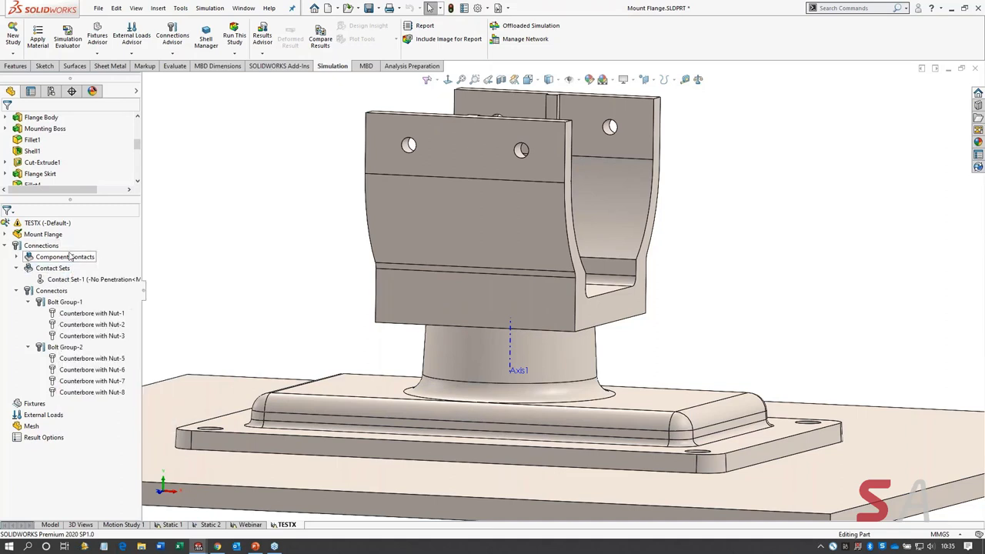
pyautogui.rightClick(69, 257)
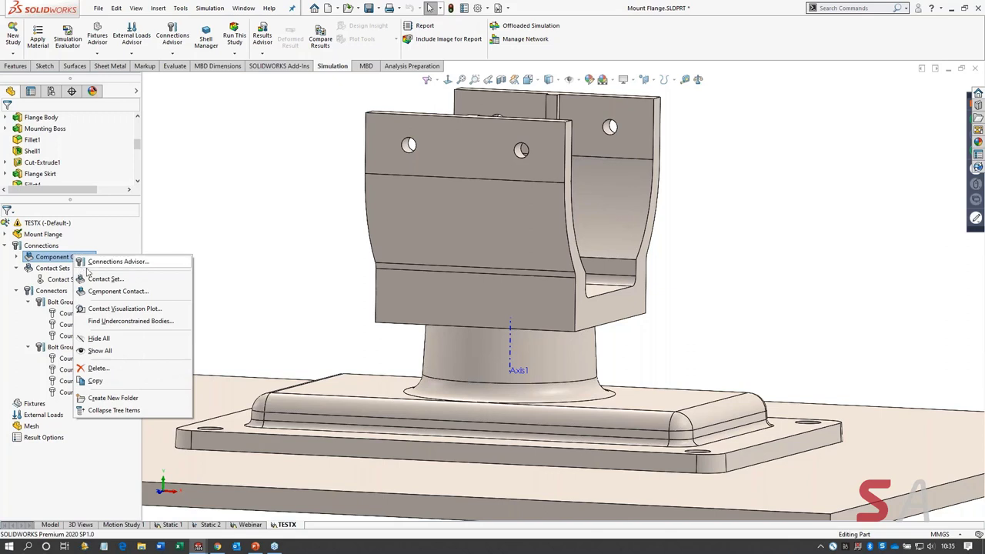
pyautogui.click(86, 282)
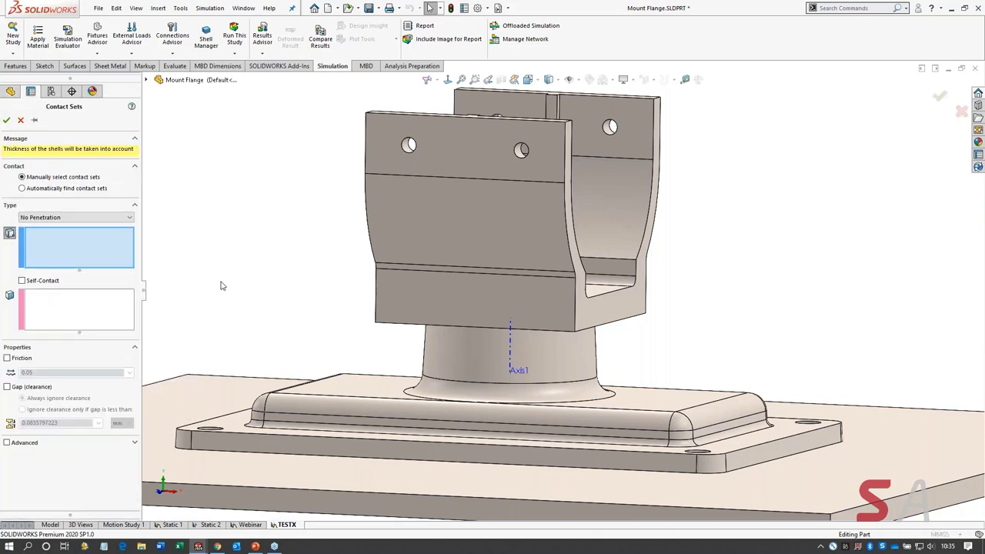
pyautogui.click(130, 218)
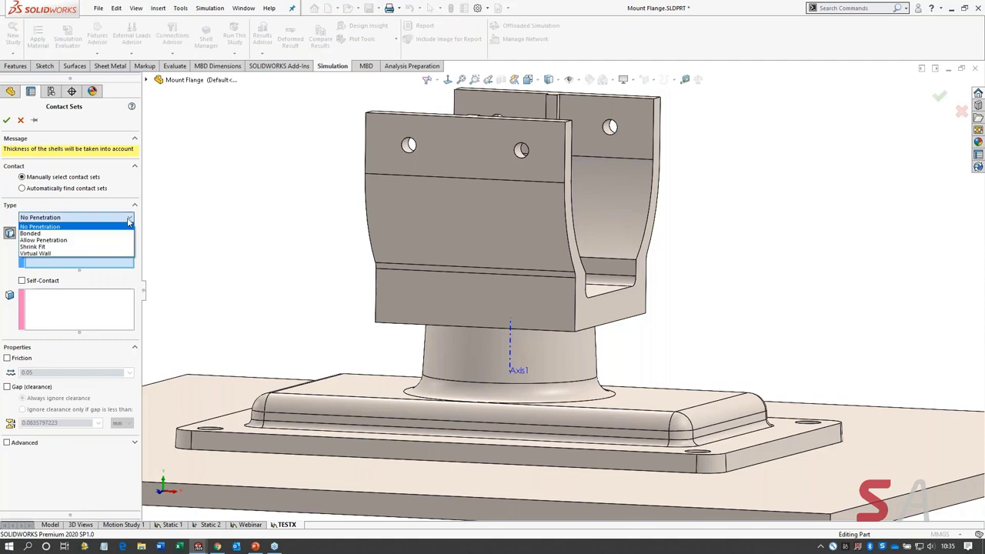
pyautogui.click(131, 226)
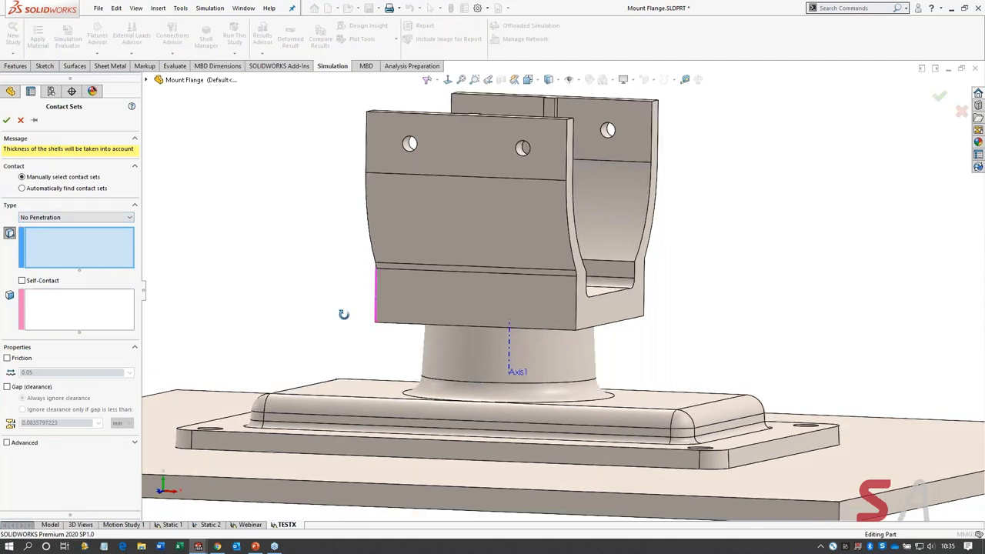
pyautogui.moveTo(340, 312); pyautogui.dragTo(358, 293, button='middle')
pyautogui.scroll(-5, 425, 329)
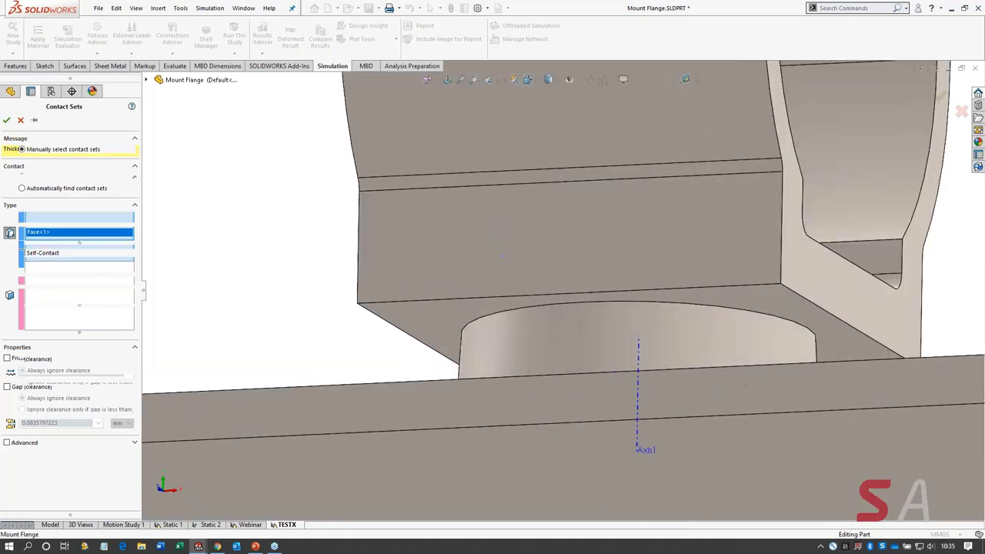
pyautogui.click(427, 327)
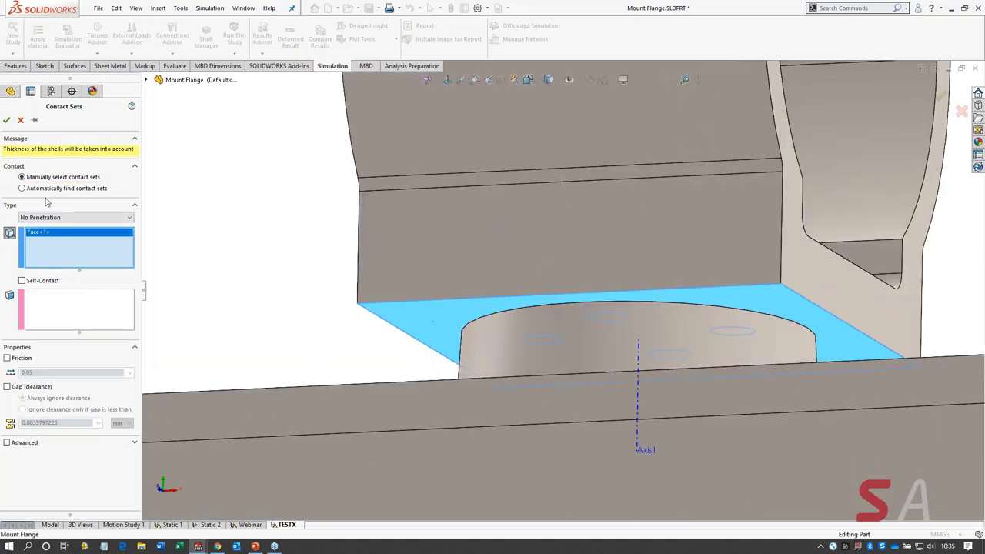
# Step: Assign the hidden top face of the mounting boss under the cradle as the contact set's second face, using Select Other
pyautogui.click(80, 308)
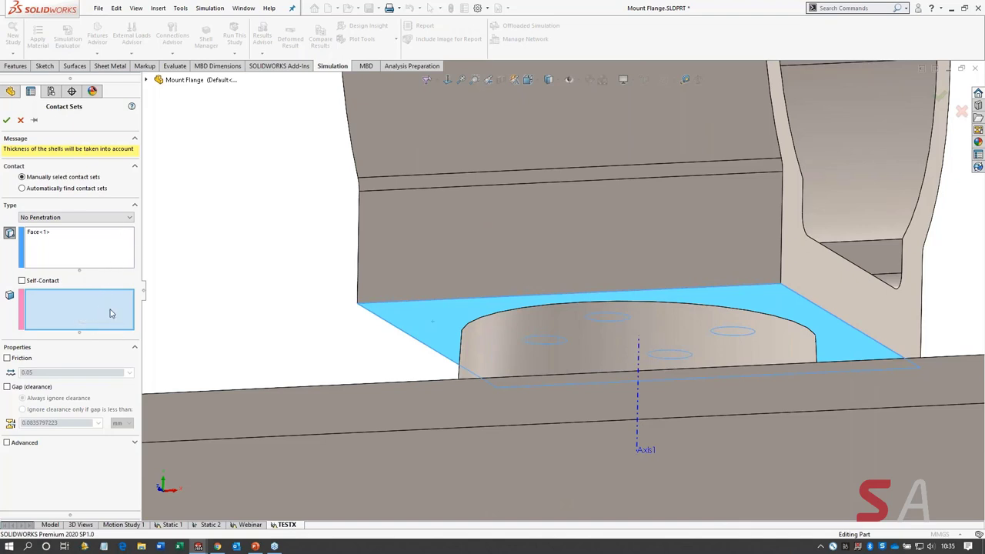
pyautogui.scroll(-2, 533, 316)
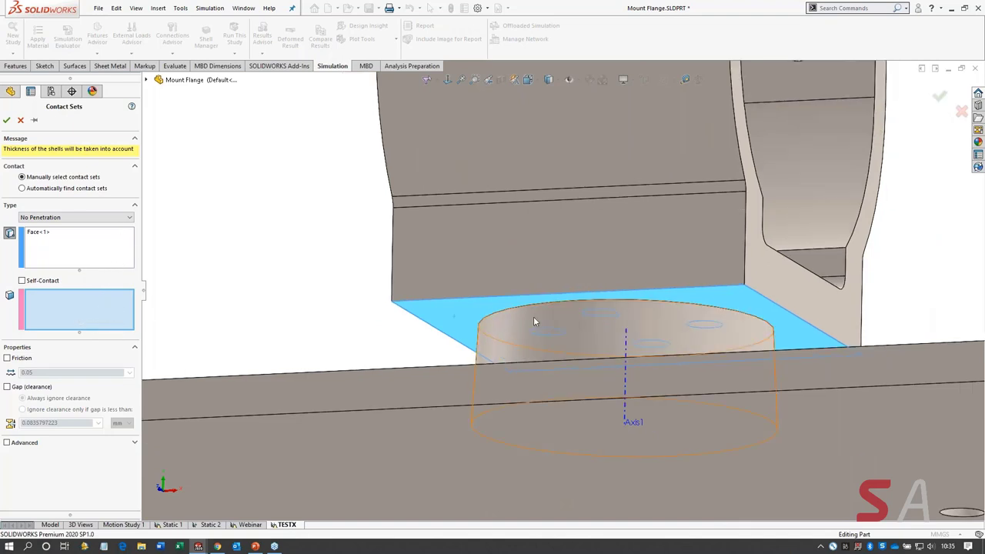
pyautogui.scroll(-3, 492, 325)
pyautogui.rightClick(488, 322)
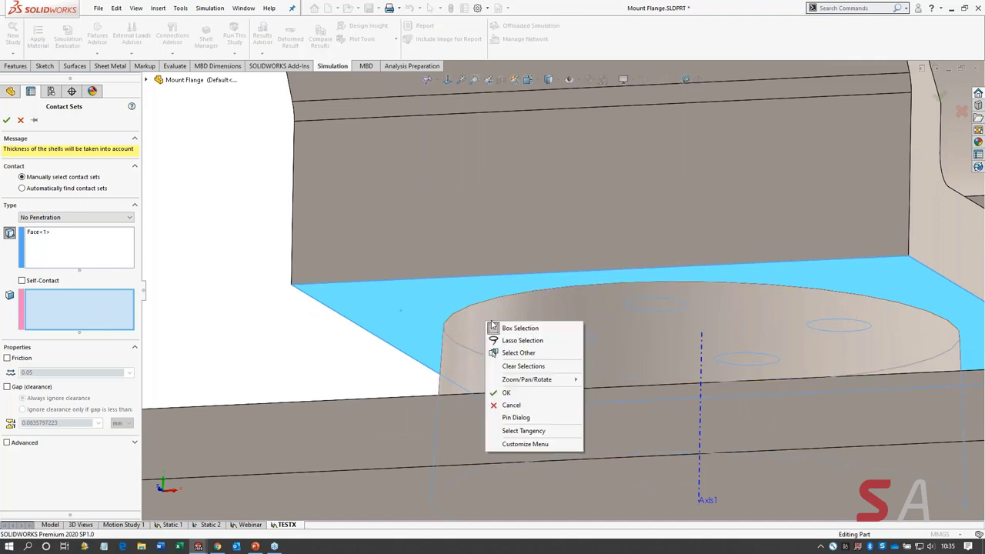
pyautogui.click(517, 353)
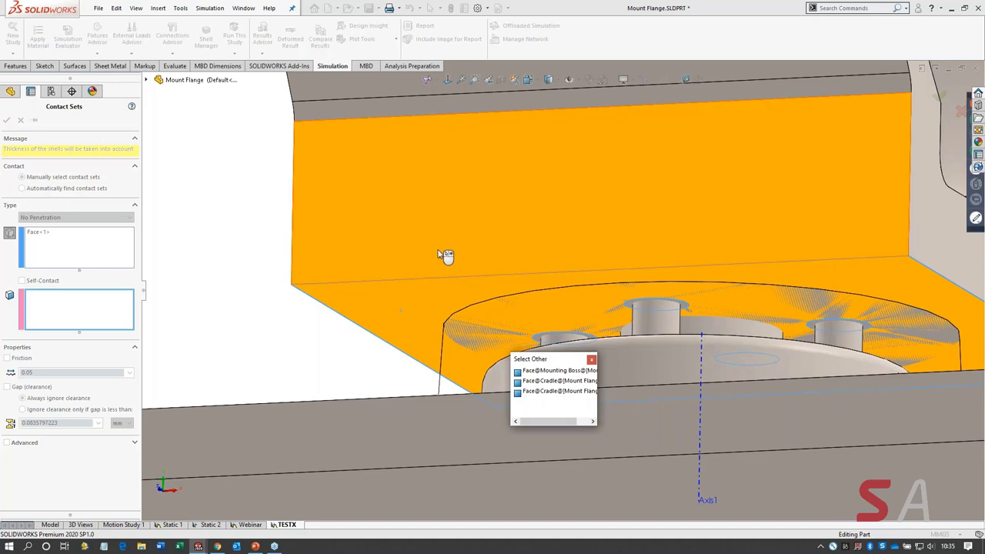
pyautogui.rightClick(446, 256)
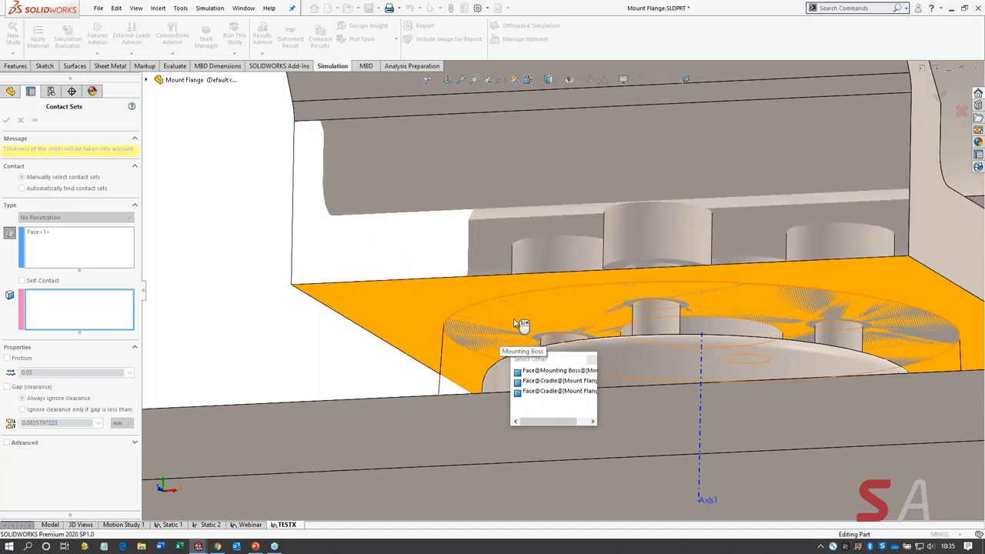
pyautogui.click(560, 370)
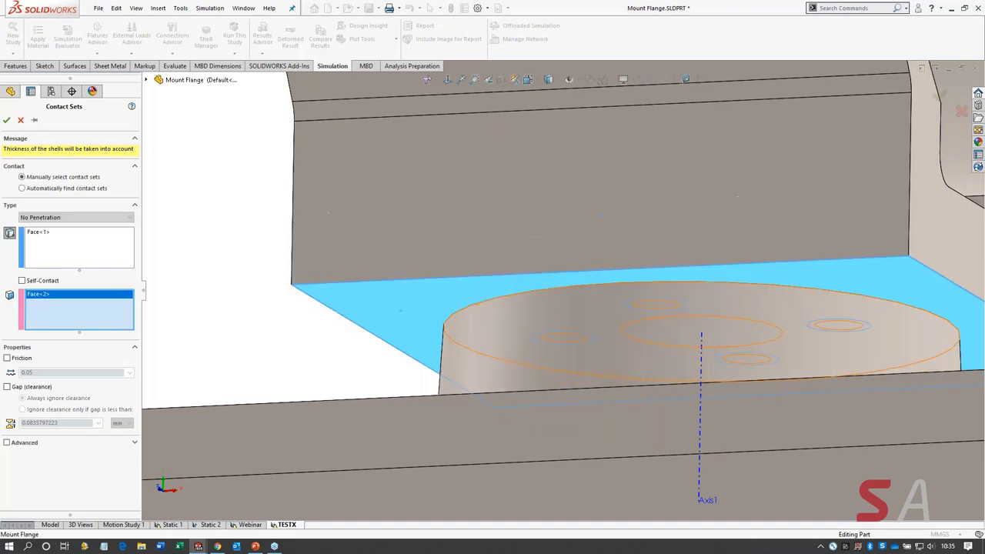
# Step: Enable friction with a coefficient of 0.3 for the cradle-to-boss contact and create the contact set
pyautogui.click(42, 299)
pyautogui.click(34, 237)
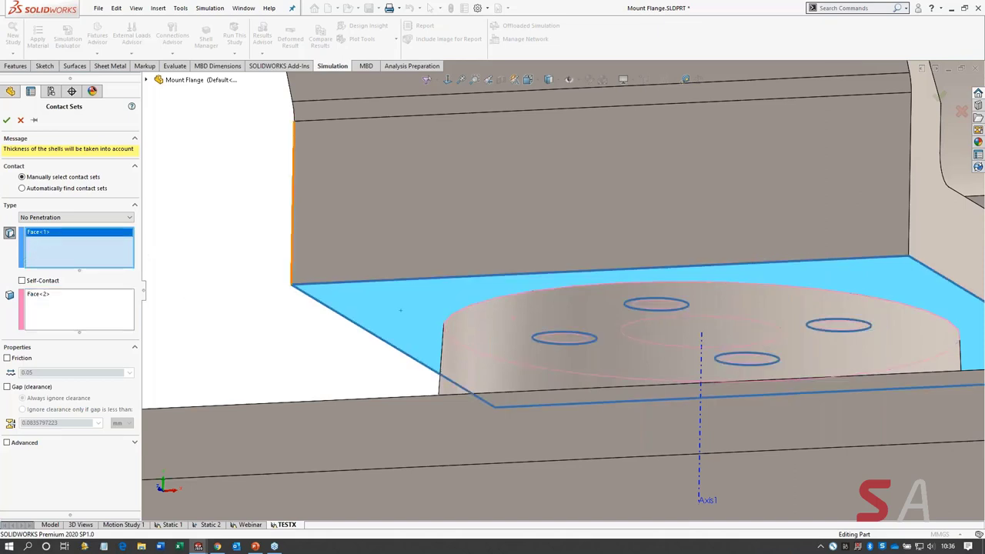
pyautogui.click(35, 298)
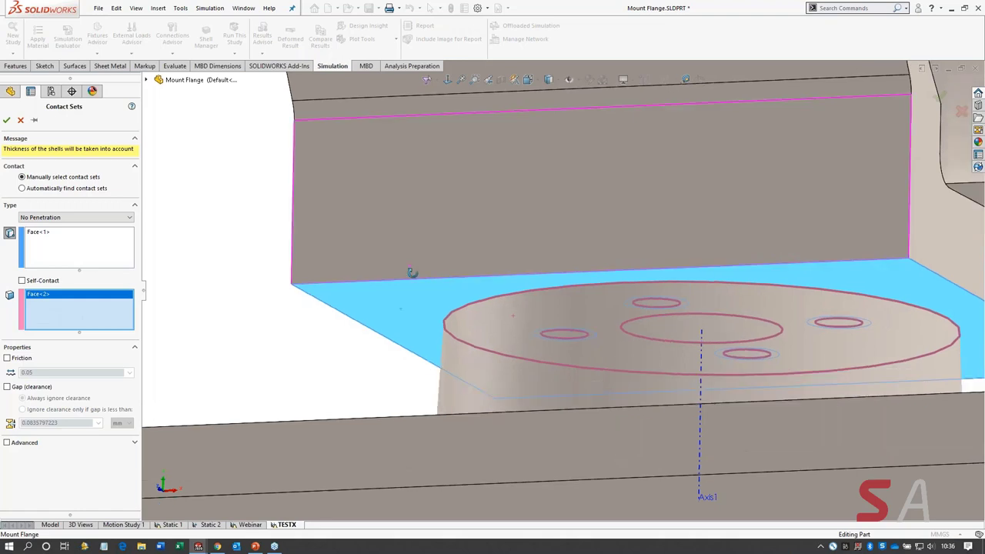
pyautogui.moveTo(412, 272); pyautogui.dragTo(425, 331, button='middle')
pyautogui.scroll(3, 426, 331)
pyautogui.moveTo(220, 286); pyautogui.dragTo(218, 296, button='middle')
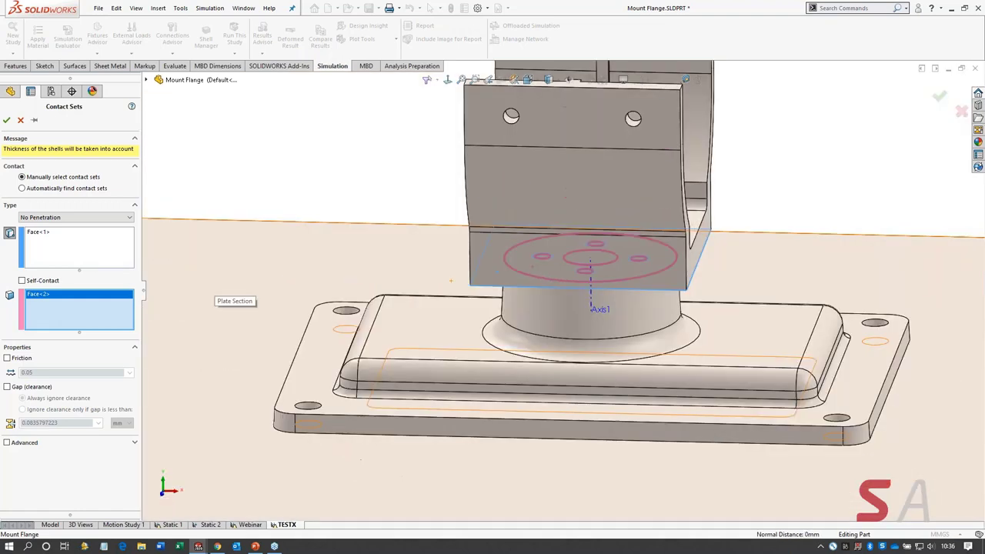
pyautogui.click(7, 357)
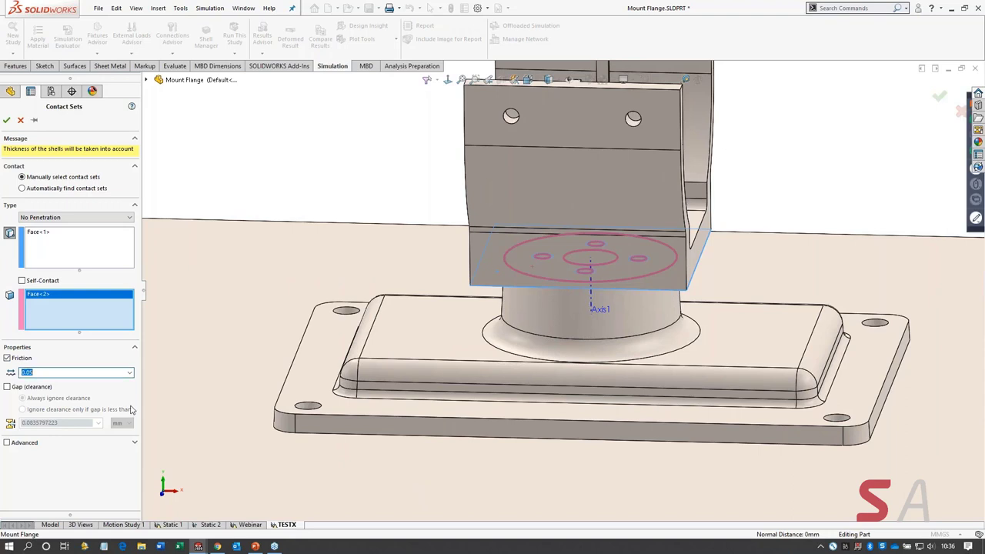
pyautogui.write('.3')
pyautogui.click(7, 121)
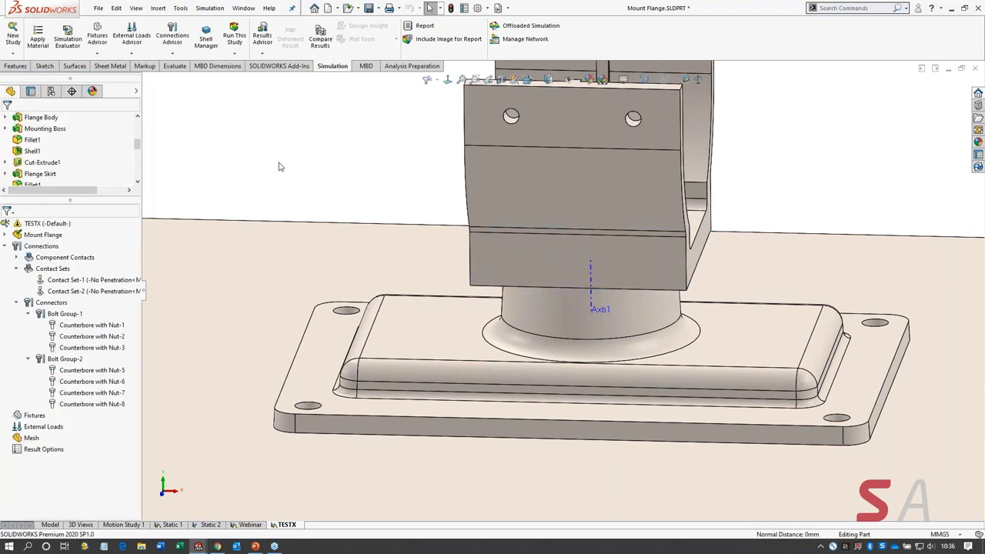
# Step: Check which flange corner holes the three bolts of Bolt Group-1 occupy
pyautogui.press('f')
pyautogui.moveTo(338, 245); pyautogui.dragTo(397, 325, button='middle')
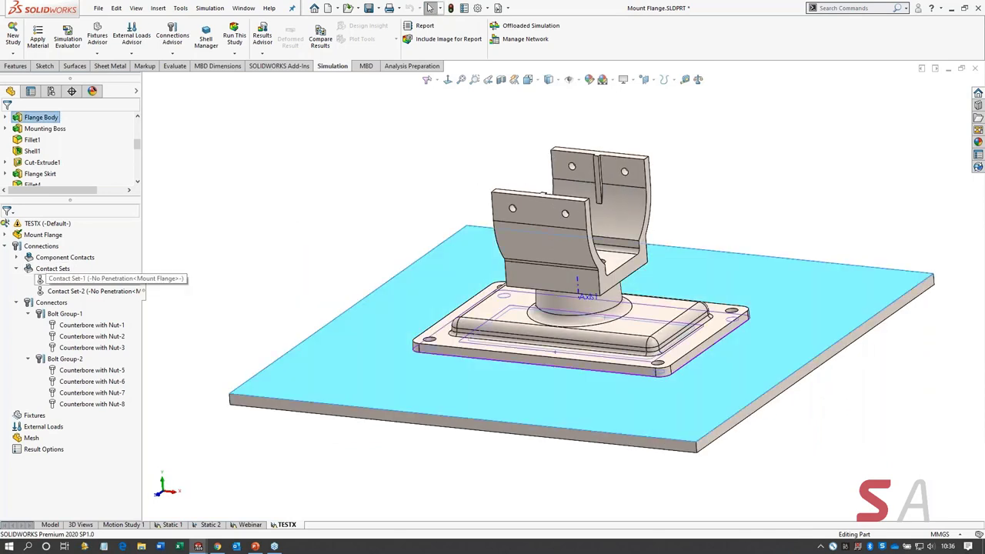
pyautogui.click(16, 268)
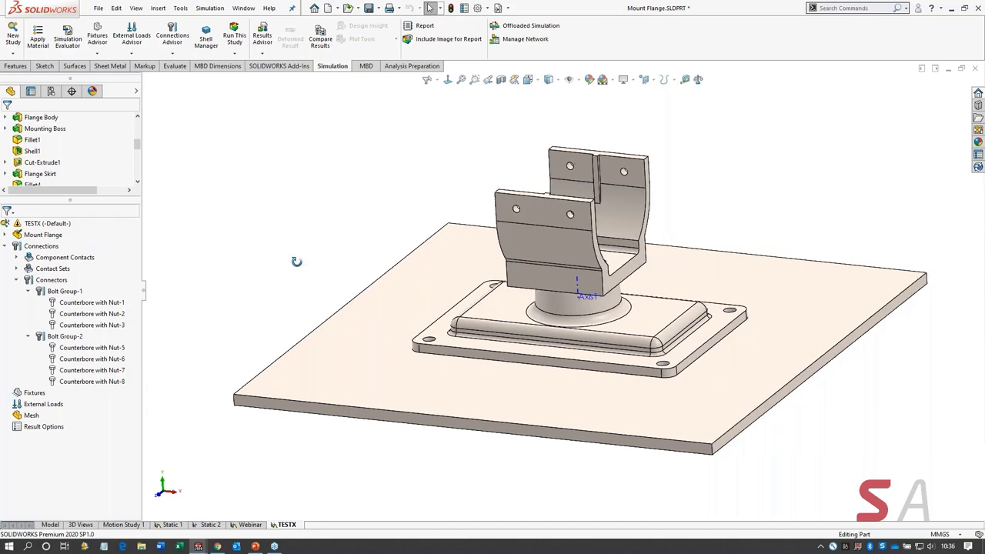
pyautogui.moveTo(294, 259); pyautogui.dragTo(431, 292, button='middle')
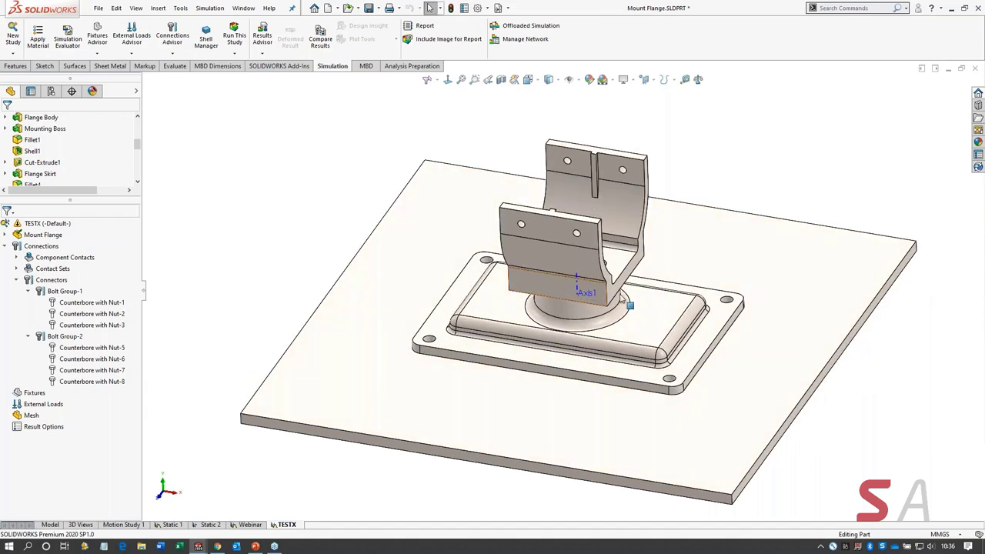
pyautogui.moveTo(585, 362); pyautogui.dragTo(591, 408, button='middle')
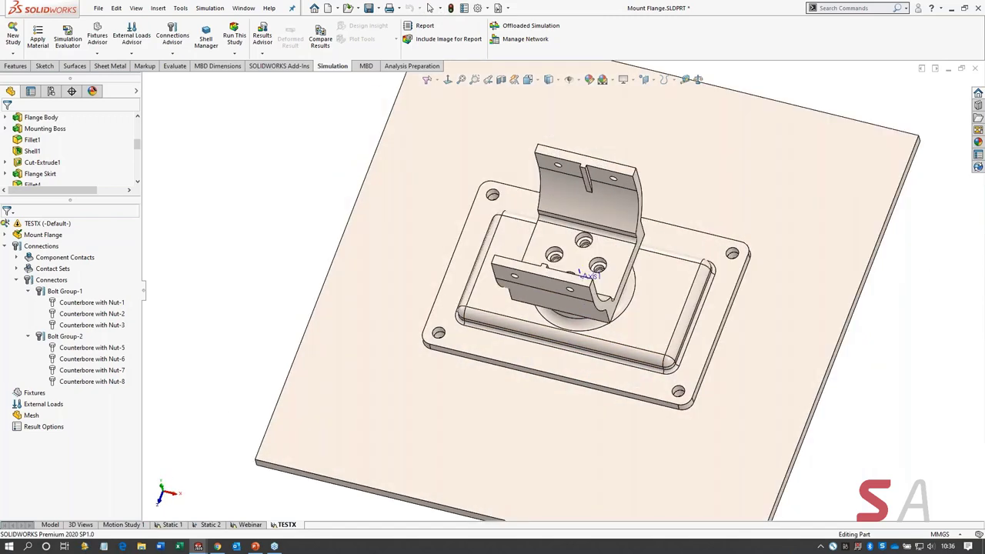
pyautogui.click(120, 306)
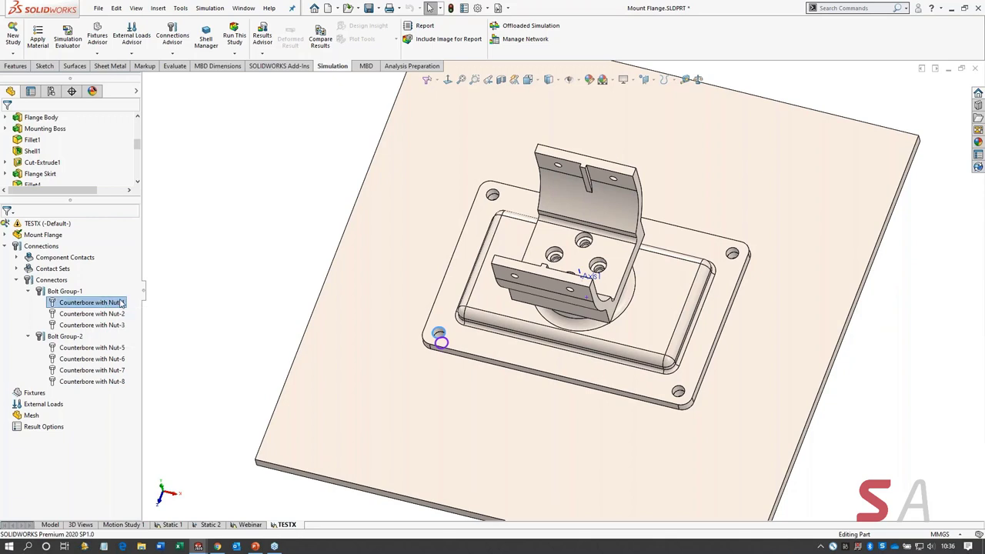
pyautogui.click(96, 314)
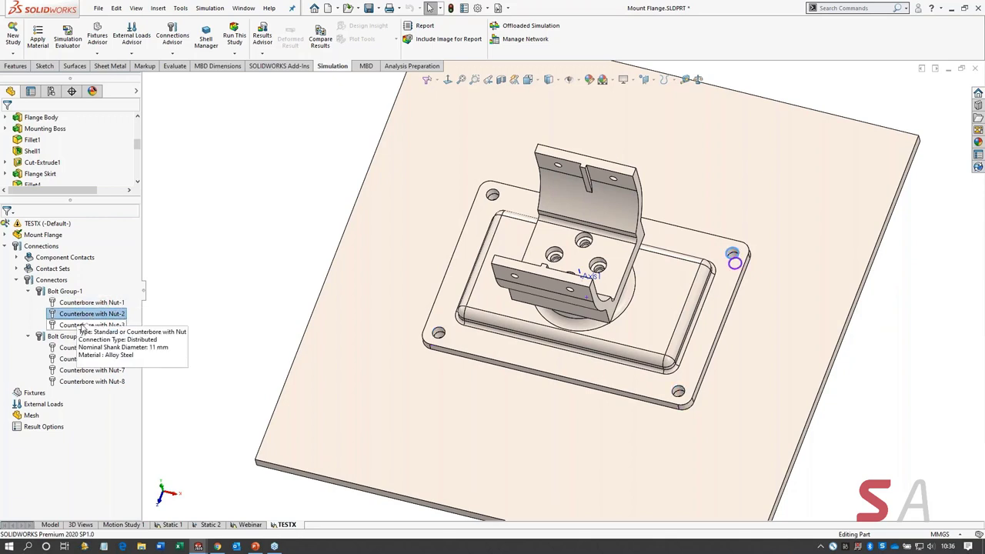
pyautogui.click(83, 325)
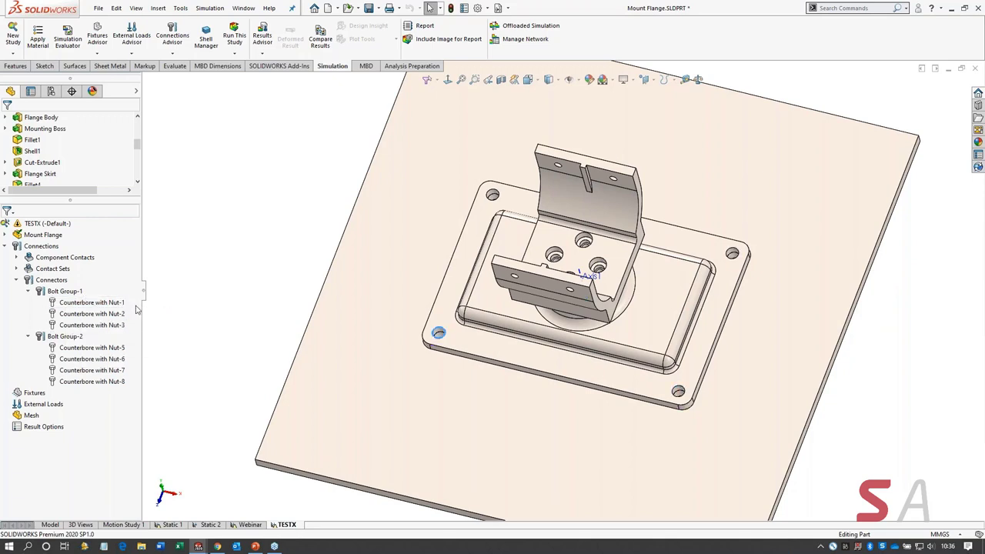
# Step: Start a counterbore-with-nut bolt connector on the flange's free corner hole, using its top edge for the head and bottom edge for the nut
pyautogui.rightClick(43, 292)
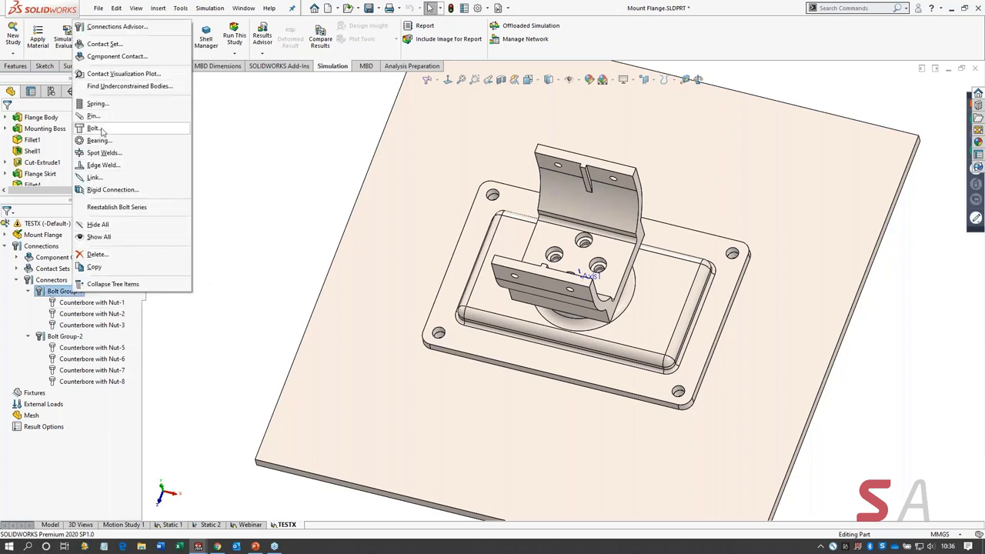
pyautogui.click(234, 173)
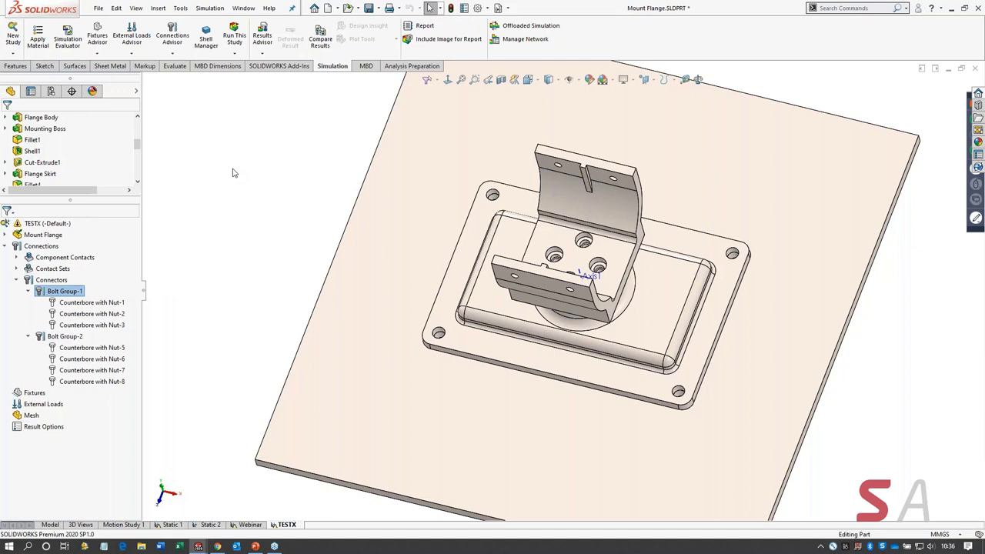
pyautogui.rightClick(38, 246)
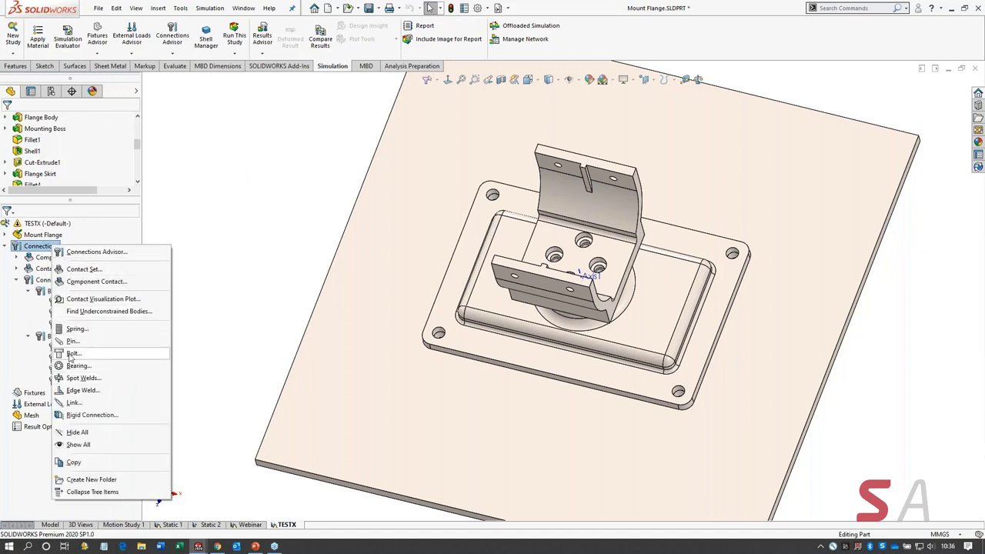
pyautogui.click(213, 266)
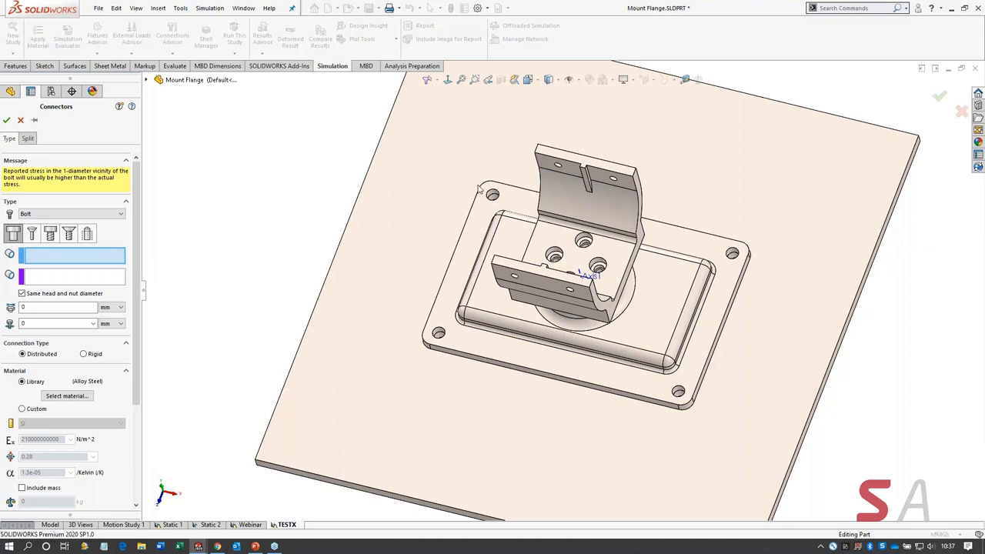
pyautogui.scroll(-2, 478, 189)
pyautogui.scroll(-2, 492, 202)
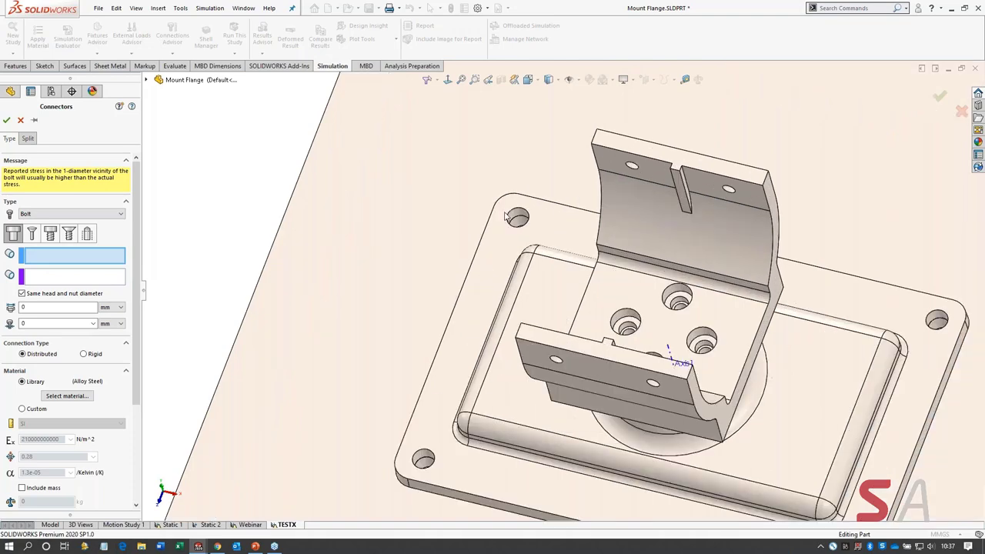
pyautogui.scroll(-6, 505, 217)
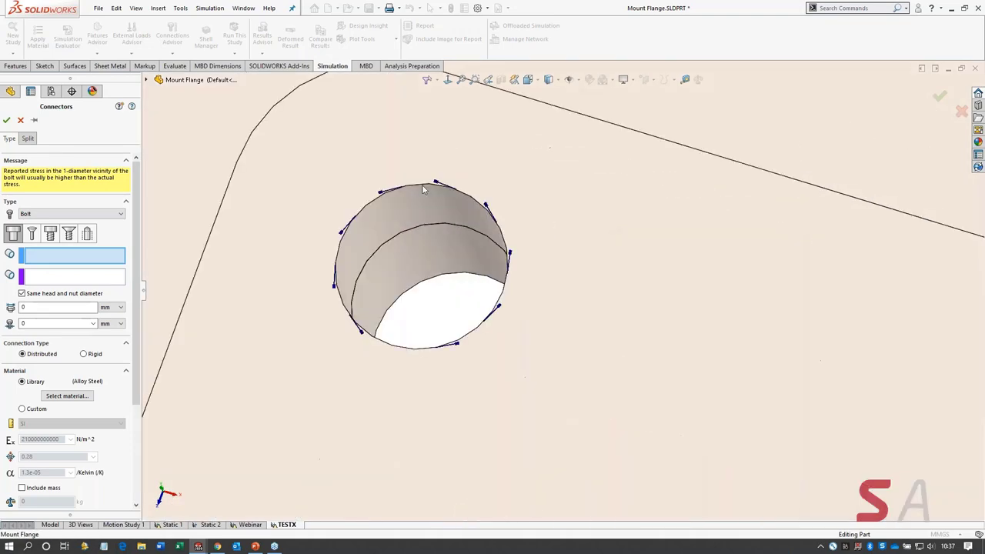
pyautogui.click(436, 183)
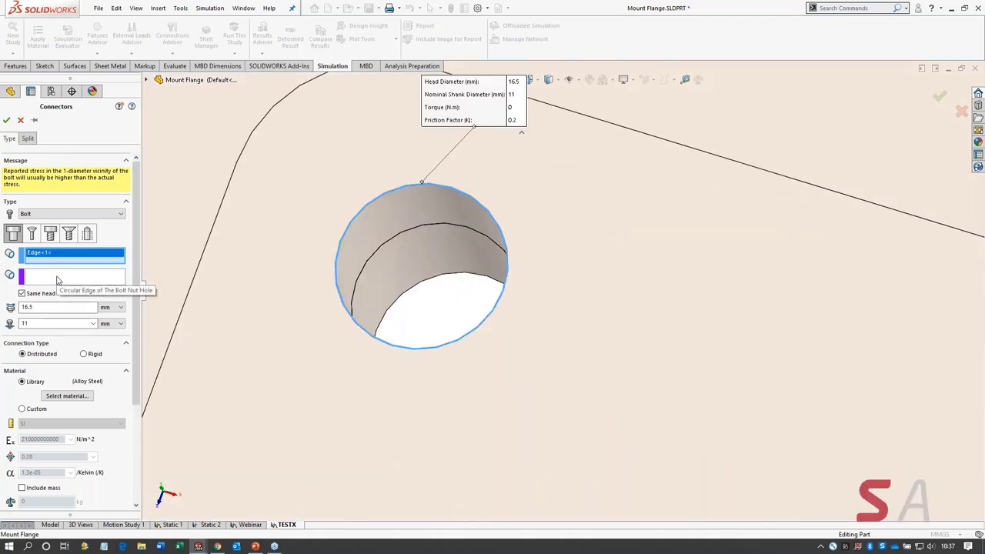
pyautogui.click(58, 279)
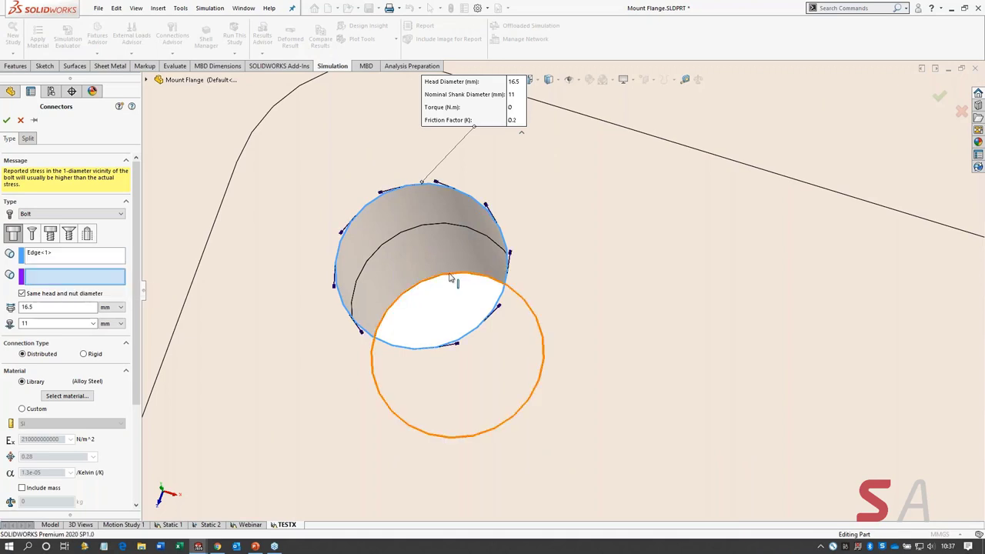
pyautogui.click(450, 278)
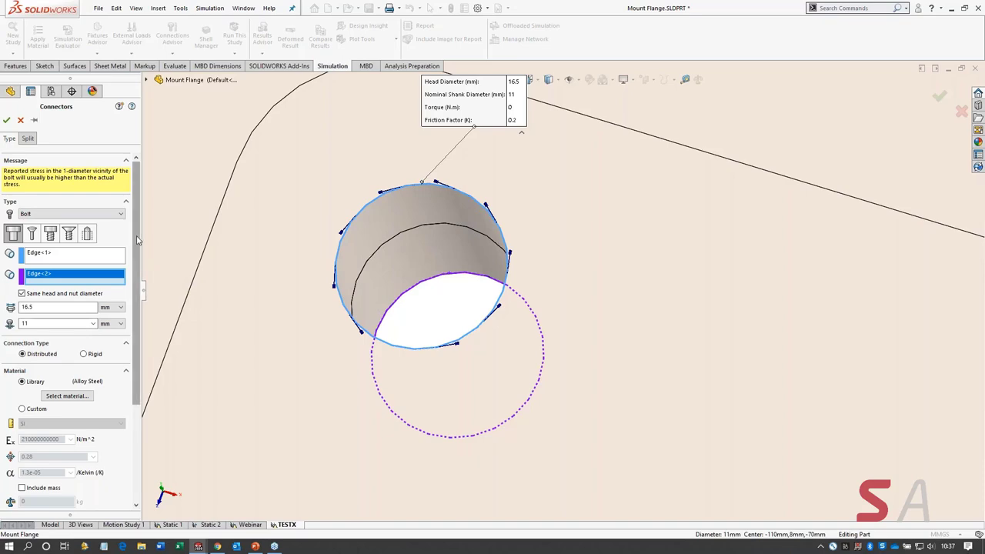
# Step: Switch the bolt's pre-load units to Metric (G)
pyautogui.moveTo(137, 240); pyautogui.dragTo(141, 373)
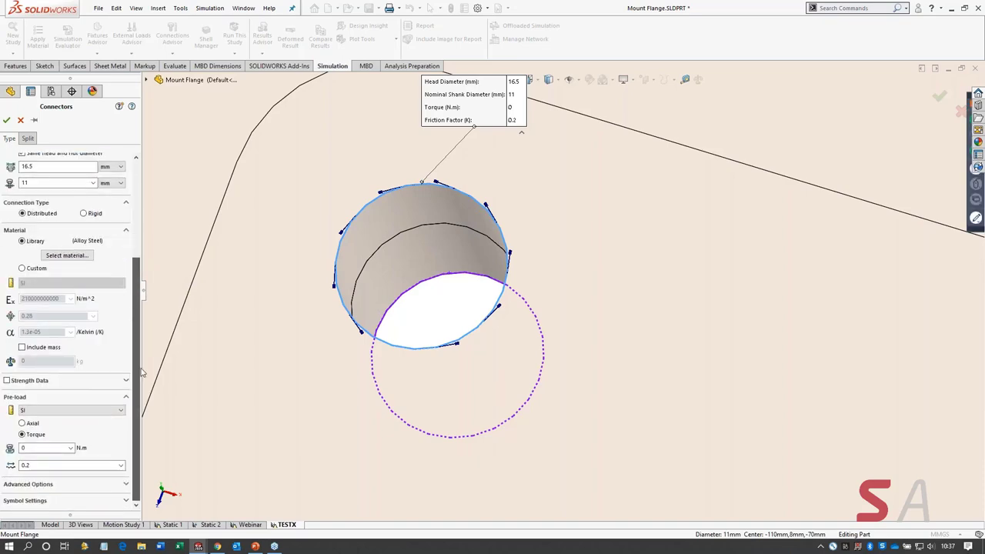
pyautogui.scroll(5, 497, 300)
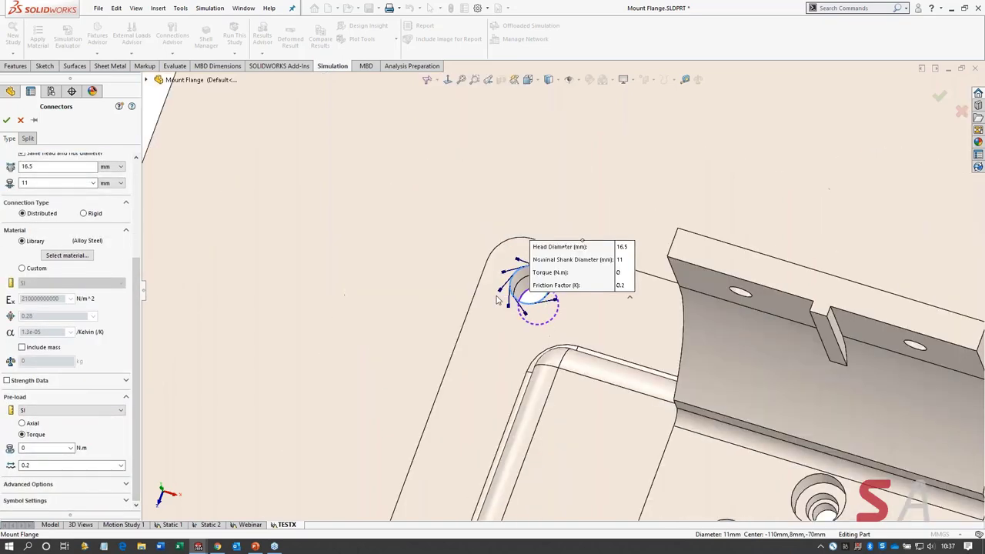
pyautogui.scroll(5, 497, 300)
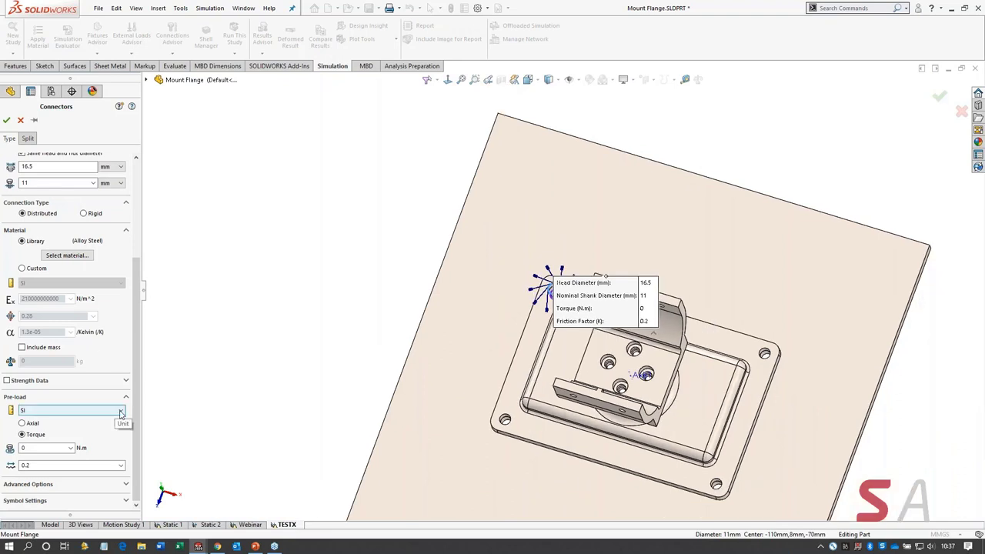
pyautogui.click(120, 412)
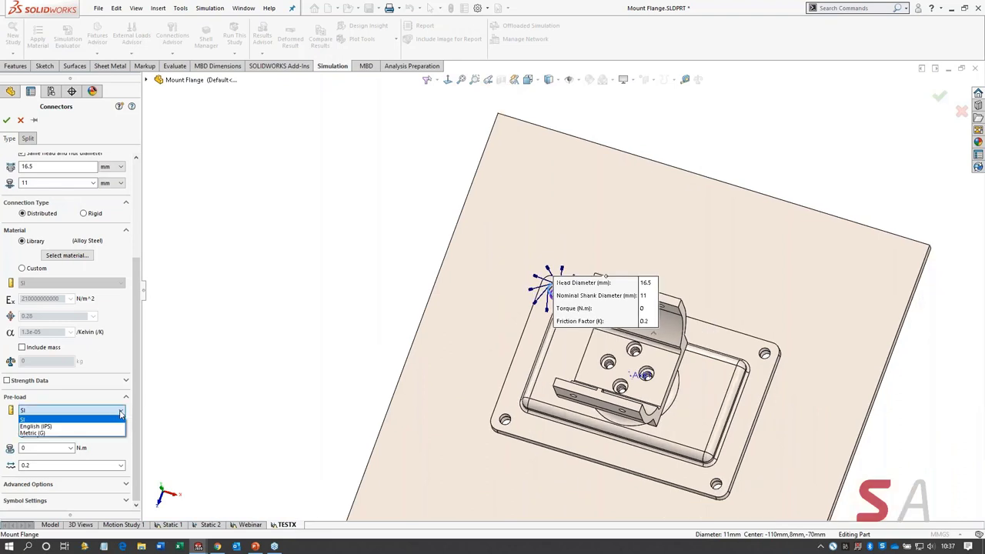
pyautogui.click(34, 433)
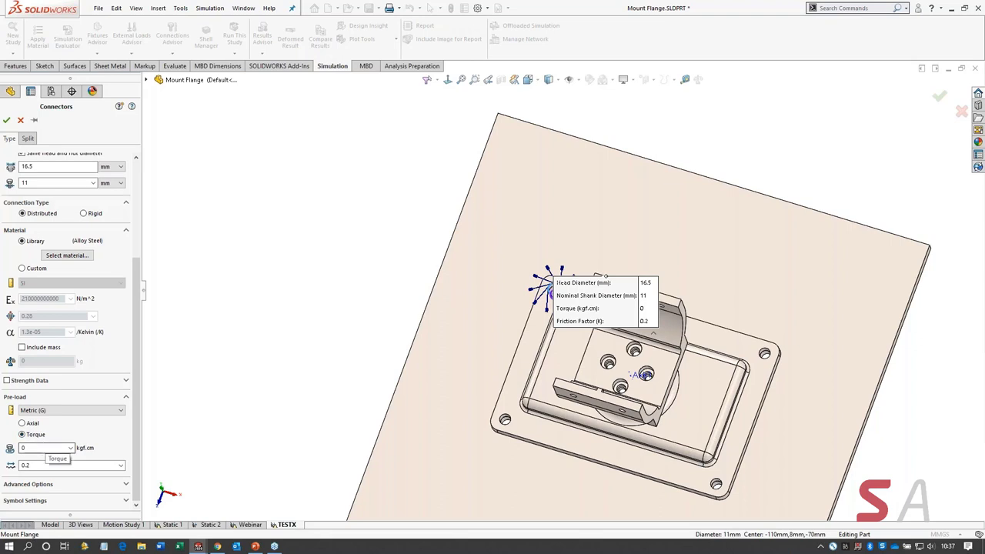
# Step: Apply an axial pre-load of 500 kgf to the bolt and create the connector
pyautogui.click(23, 423)
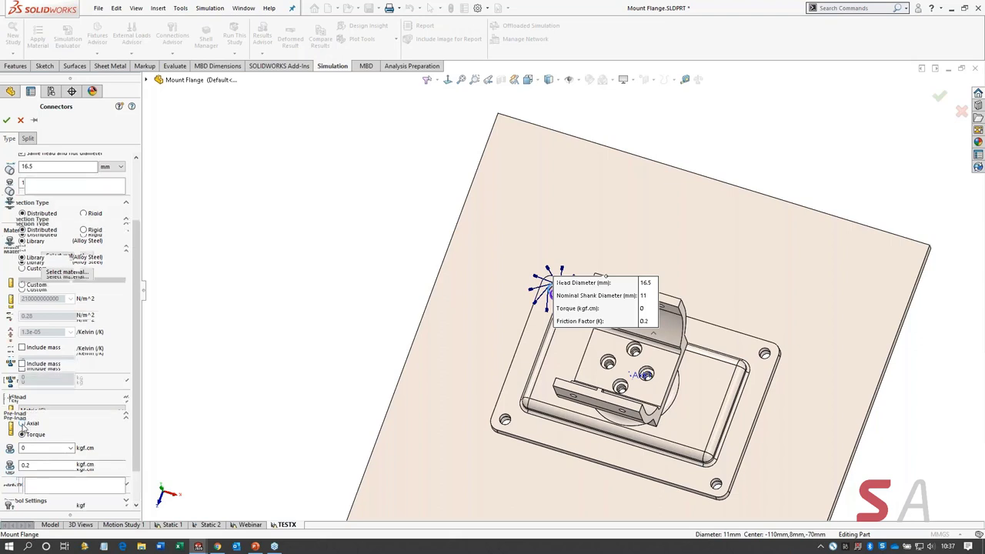
pyautogui.scroll(2, 132, 448)
pyautogui.scroll(-2, 133, 447)
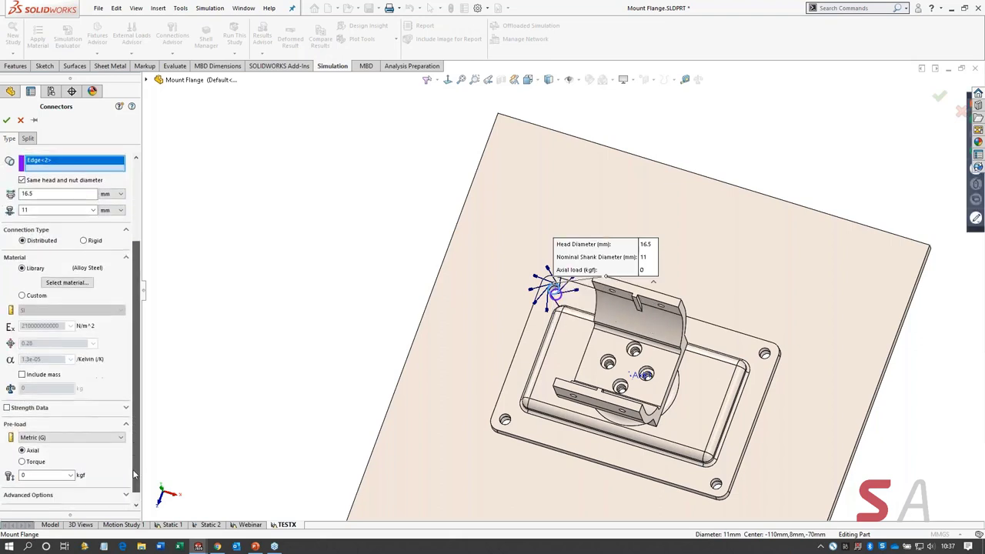
pyautogui.doubleClick(35, 465)
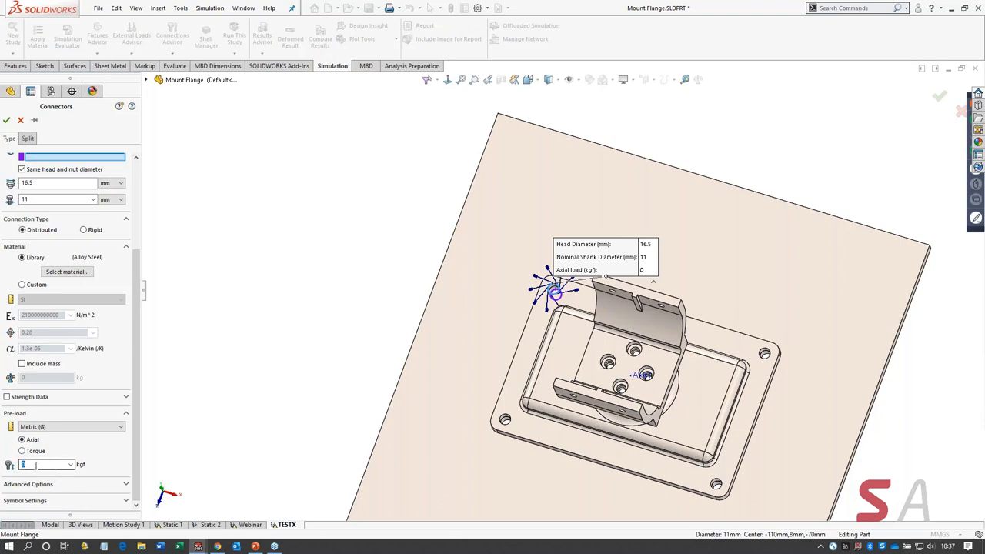
pyautogui.write('500')
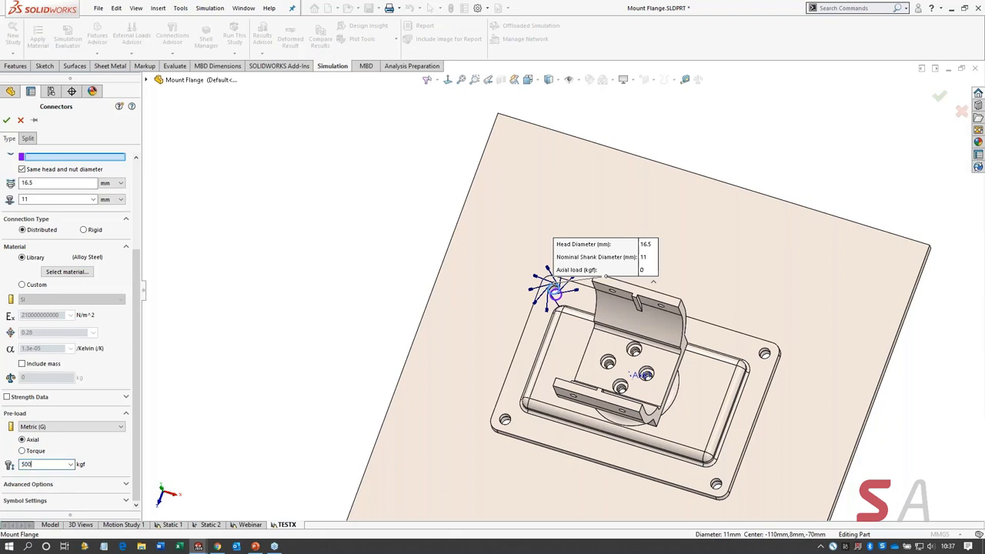
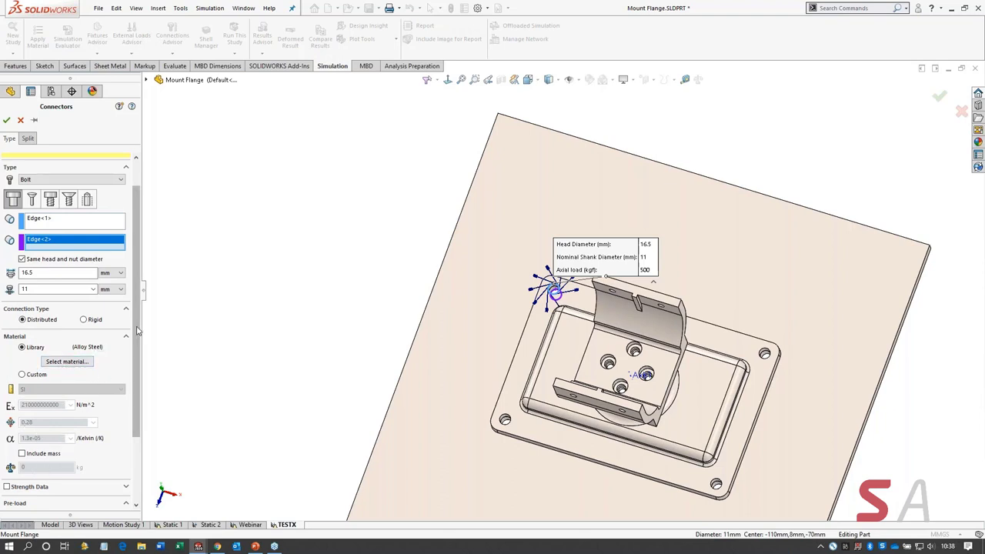
pyautogui.scroll(1, 137, 327)
pyautogui.scroll(2, 137, 327)
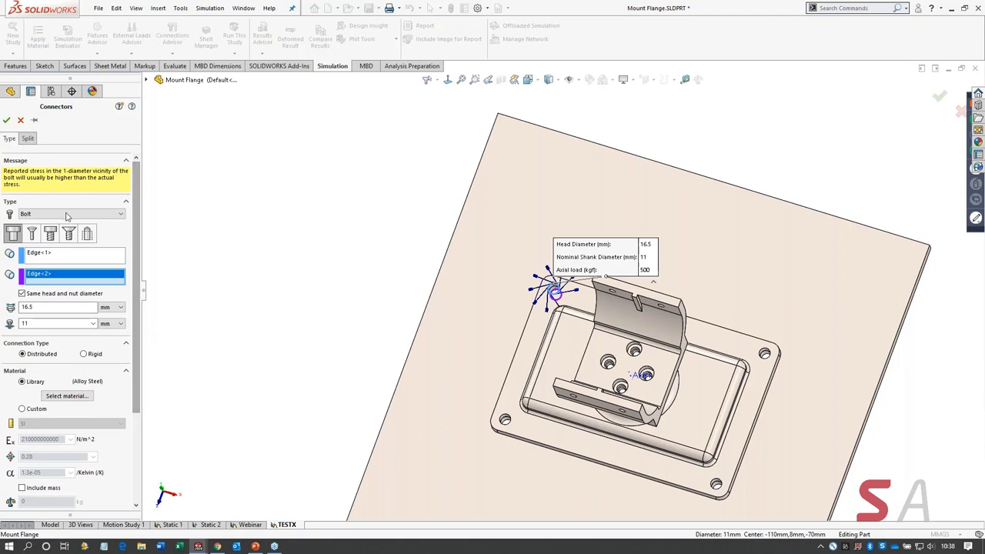
pyautogui.click(7, 121)
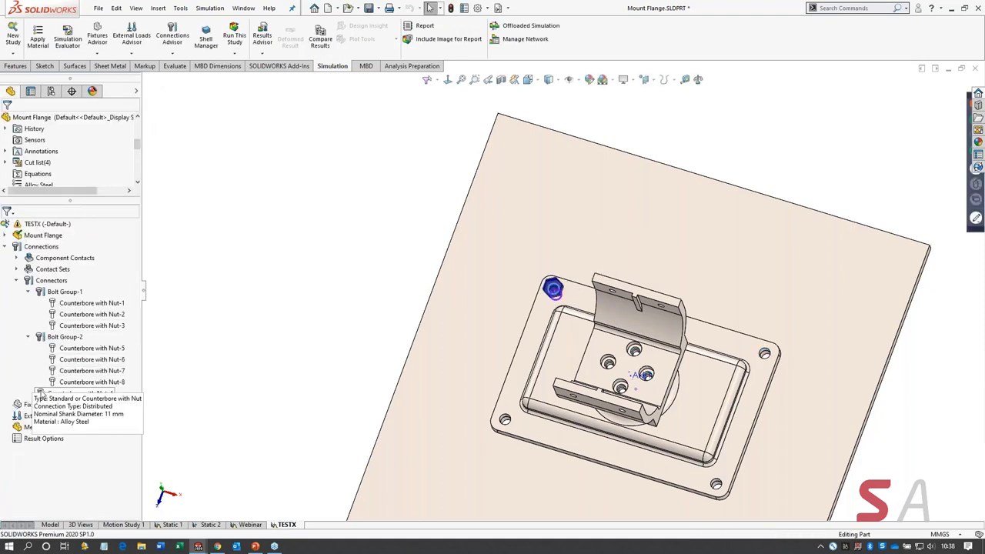
# Step: Move the new corner bolt connector into Bolt Group-1 and collapse the study tree
pyautogui.moveTo(42, 394); pyautogui.dragTo(38, 339)
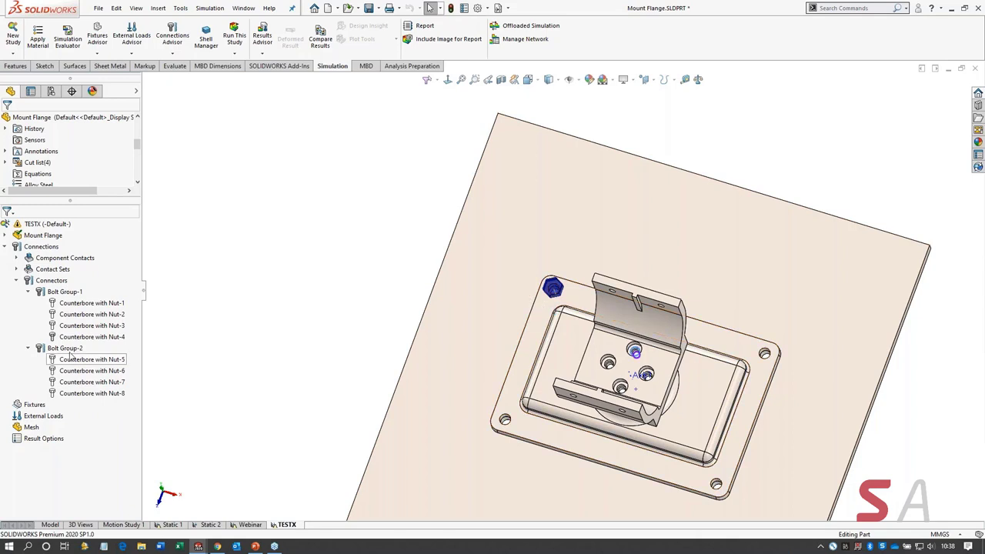
pyautogui.moveTo(70, 341)
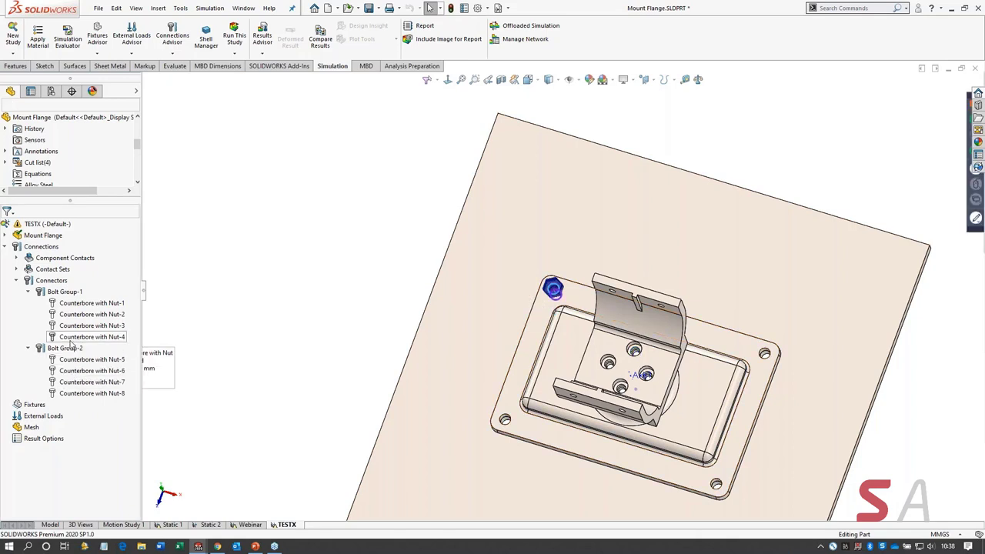
pyautogui.rightClick(71, 338)
pyautogui.click(176, 363)
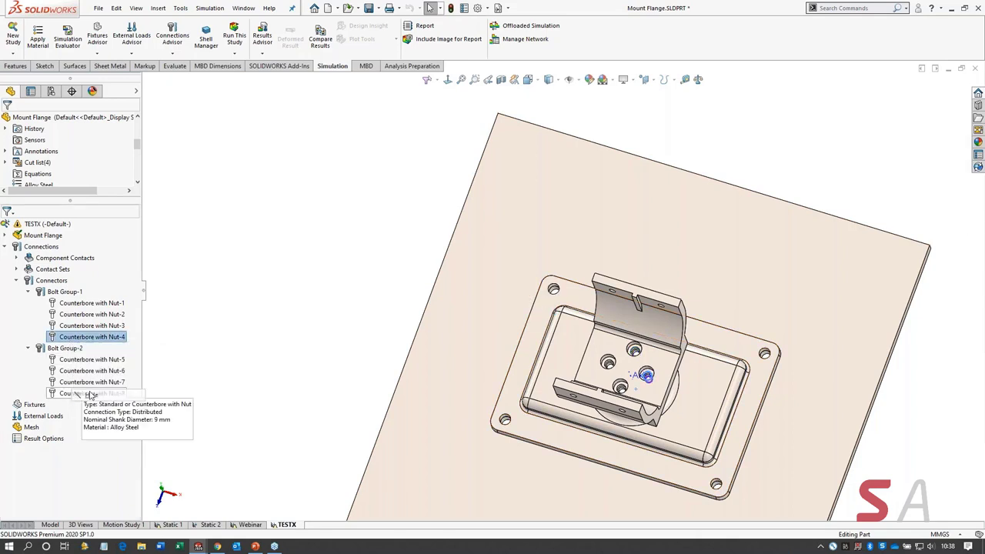
pyautogui.click(176, 363)
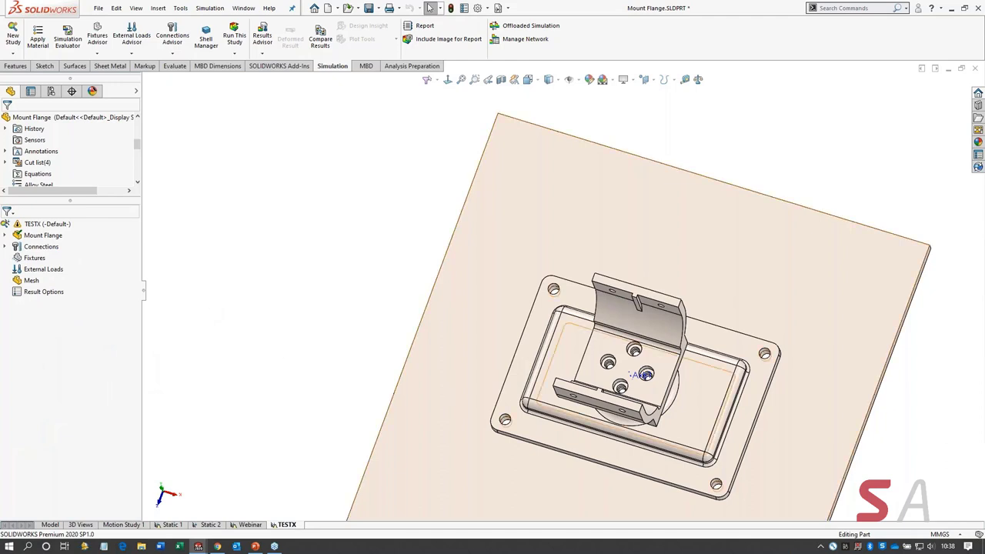
# Step: Start a Fixed Geometry fixture with the base plate's front thin side face as the first fixed face
pyautogui.scroll(2, 635, 392)
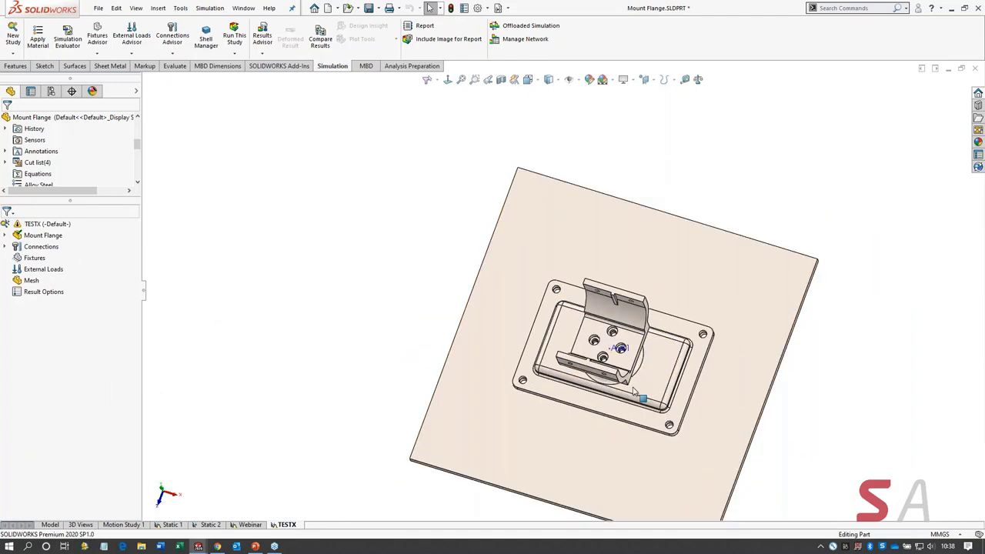
pyautogui.scroll(-3, 635, 391)
pyautogui.scroll(-1, 634, 373)
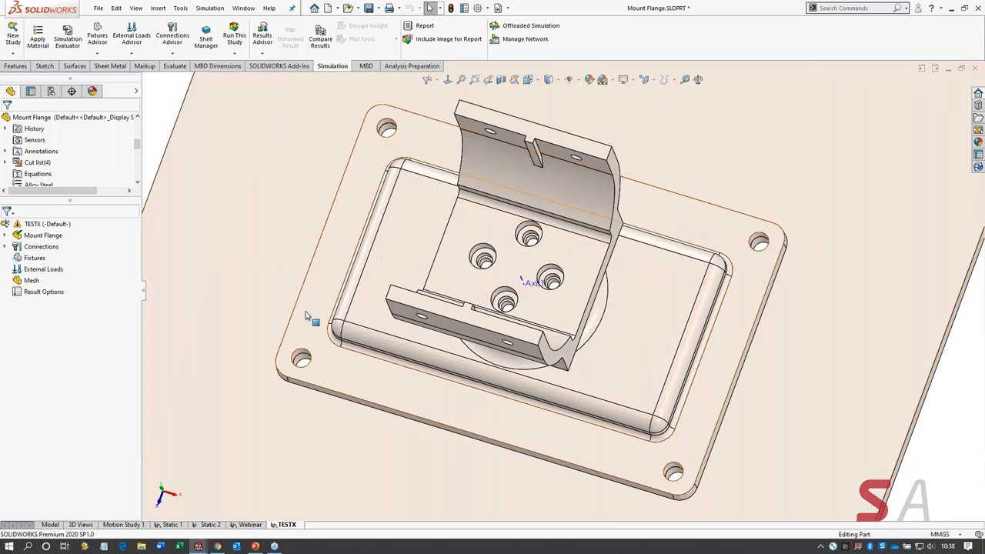
pyautogui.scroll(1, 304, 317)
pyautogui.hotkey('ctrl', '7')
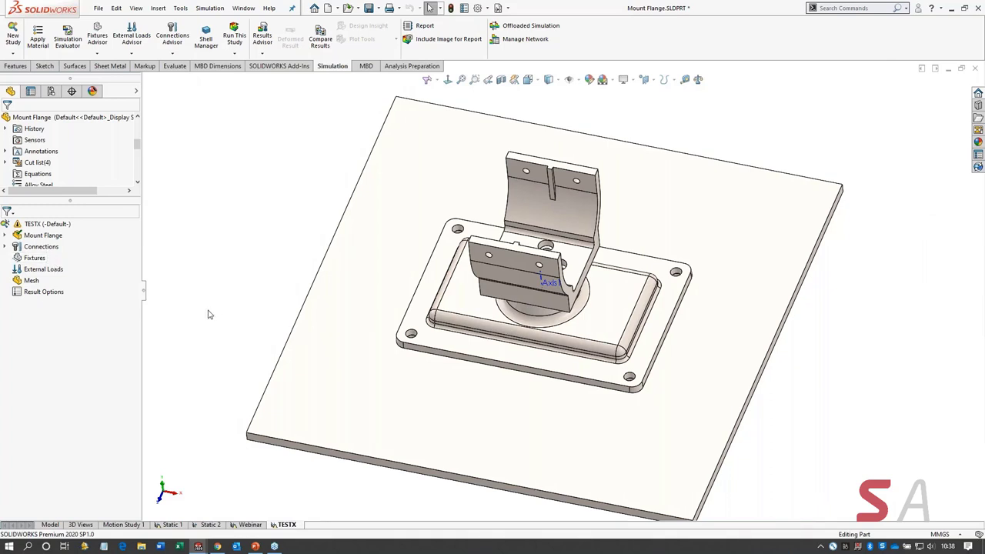
pyautogui.moveTo(338, 223); pyautogui.dragTo(185, 293, button='middle')
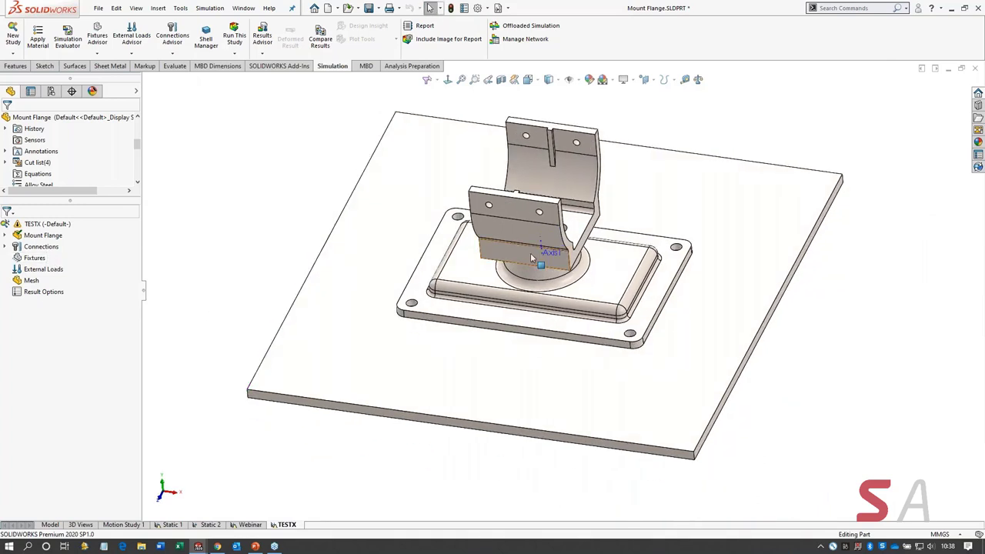
pyautogui.rightClick(41, 261)
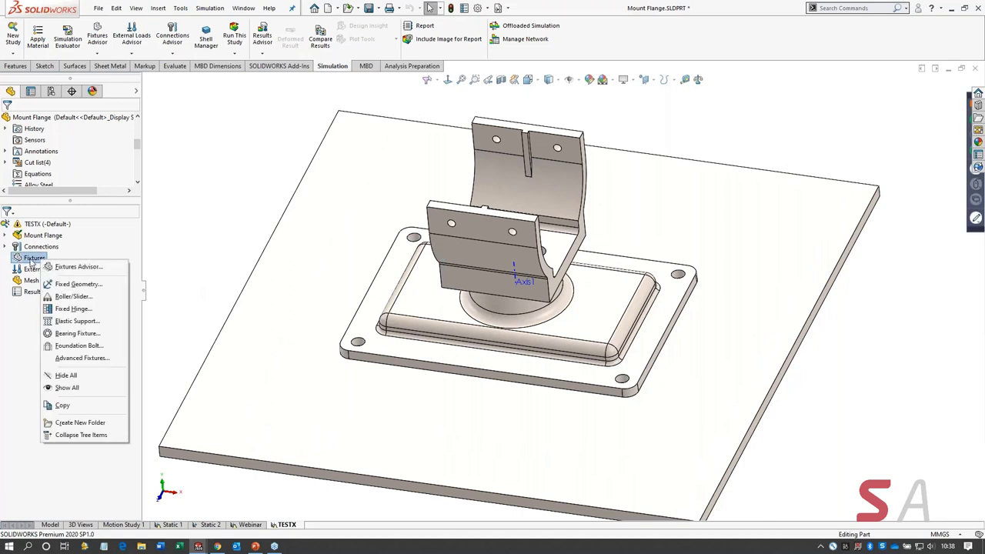
pyautogui.click(67, 286)
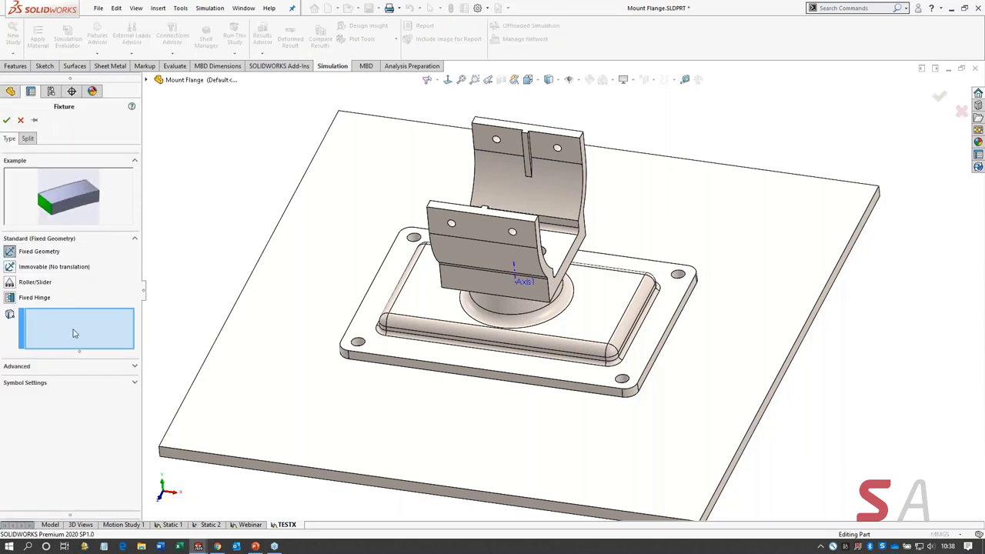
pyautogui.scroll(3, 561, 289)
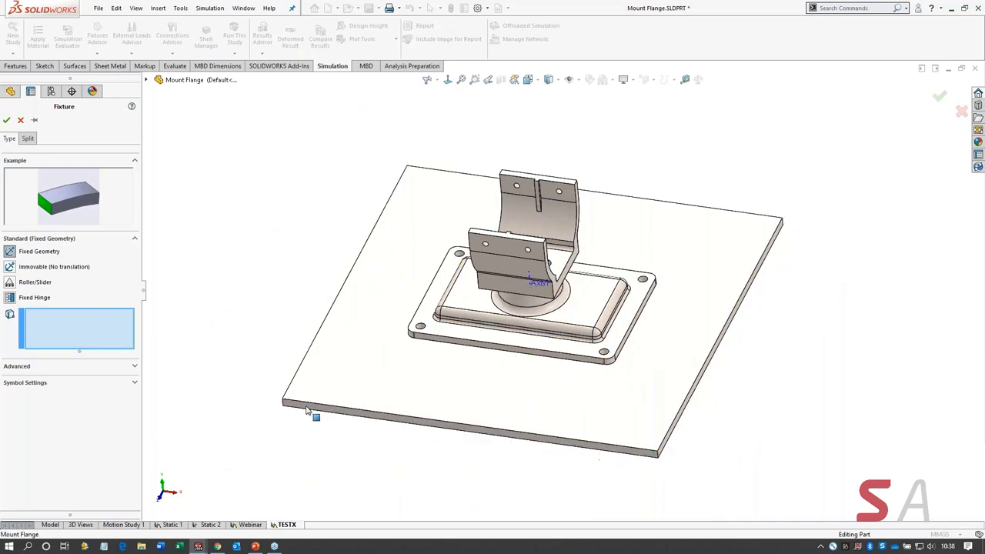
pyautogui.click(310, 412)
# Step: Add the base plate's three remaining thin side faces to the Fixed Geometry fixture
pyautogui.scroll(-5, 646, 415)
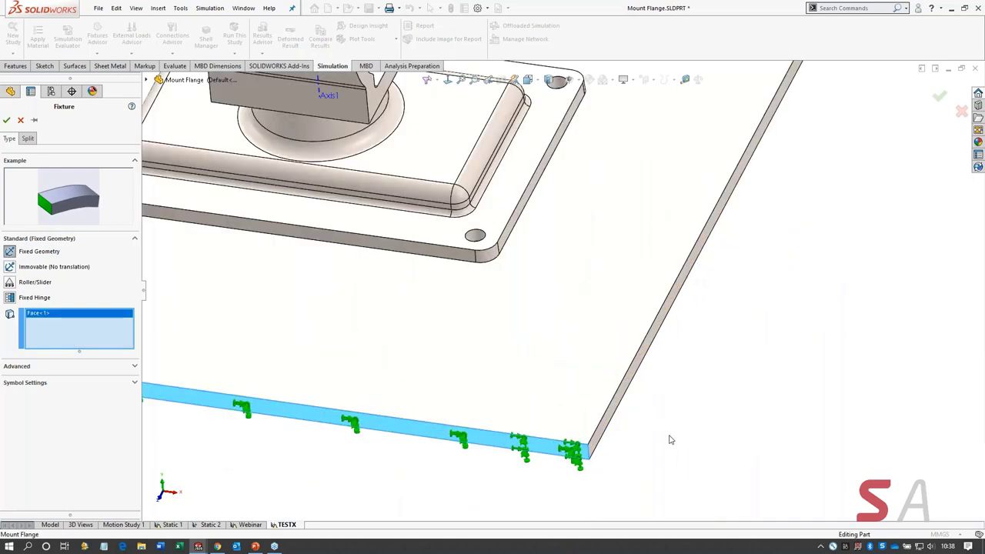
pyautogui.click(569, 435)
pyautogui.scroll(5, 531, 422)
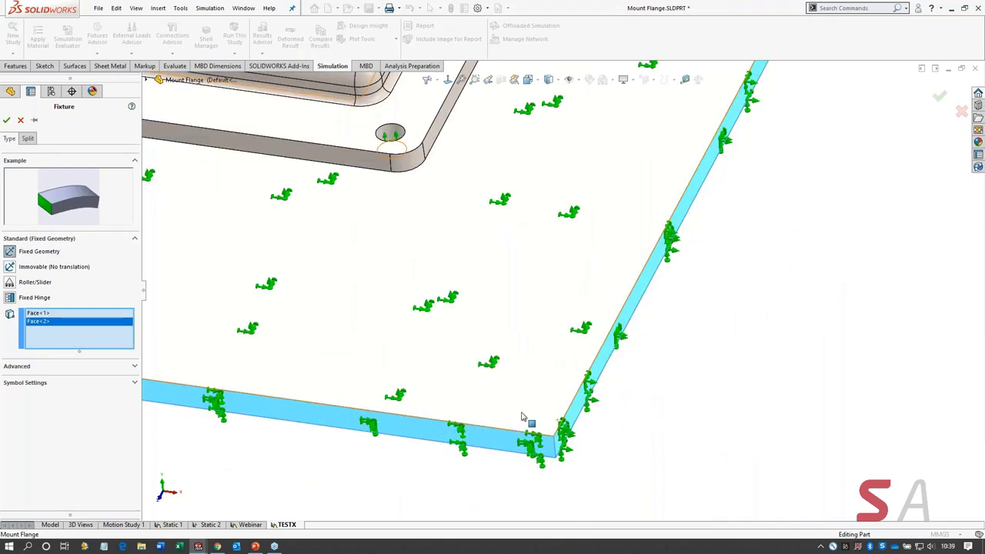
pyautogui.moveTo(294, 284); pyautogui.dragTo(407, 365, button='middle')
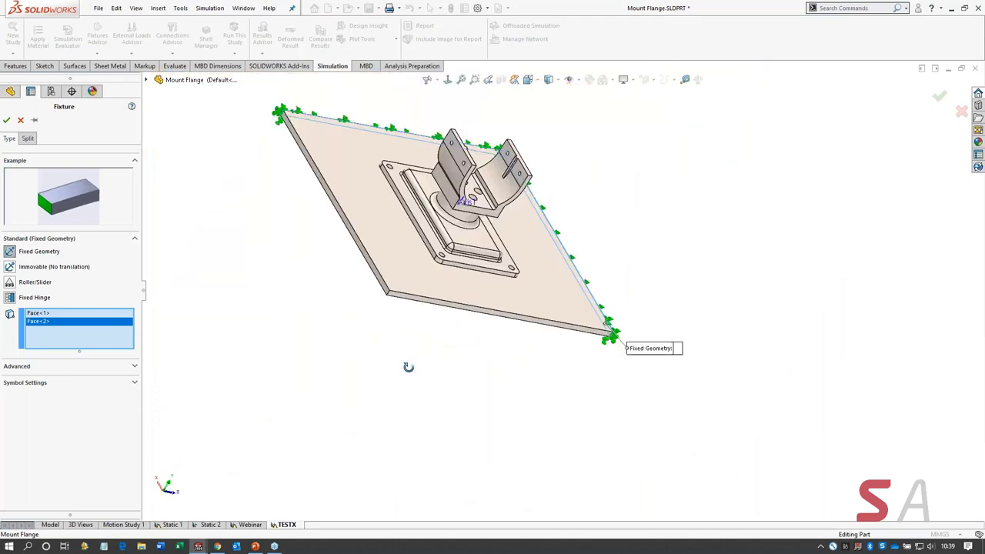
pyautogui.scroll(-3, 406, 364)
pyautogui.scroll(-5, 423, 297)
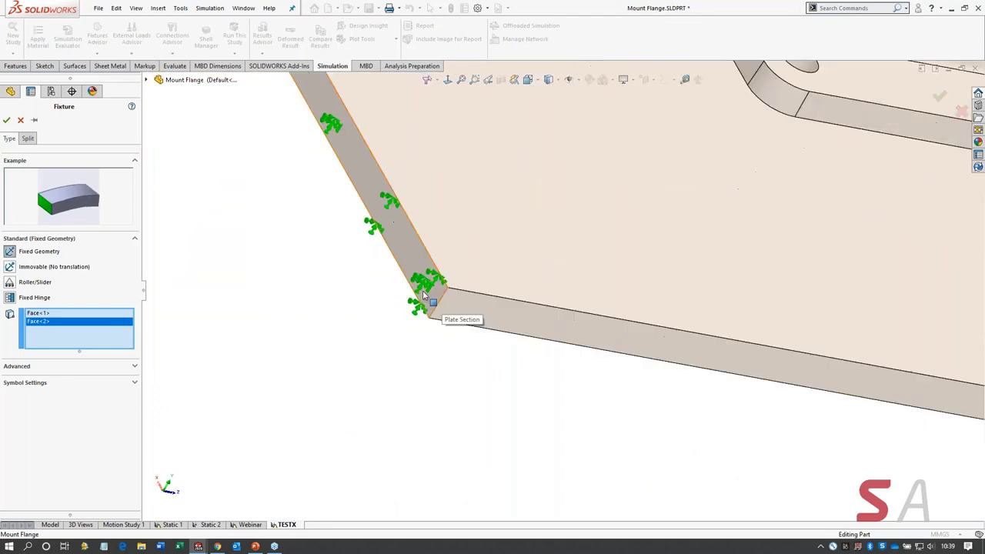
pyautogui.click(423, 296)
pyautogui.click(450, 317)
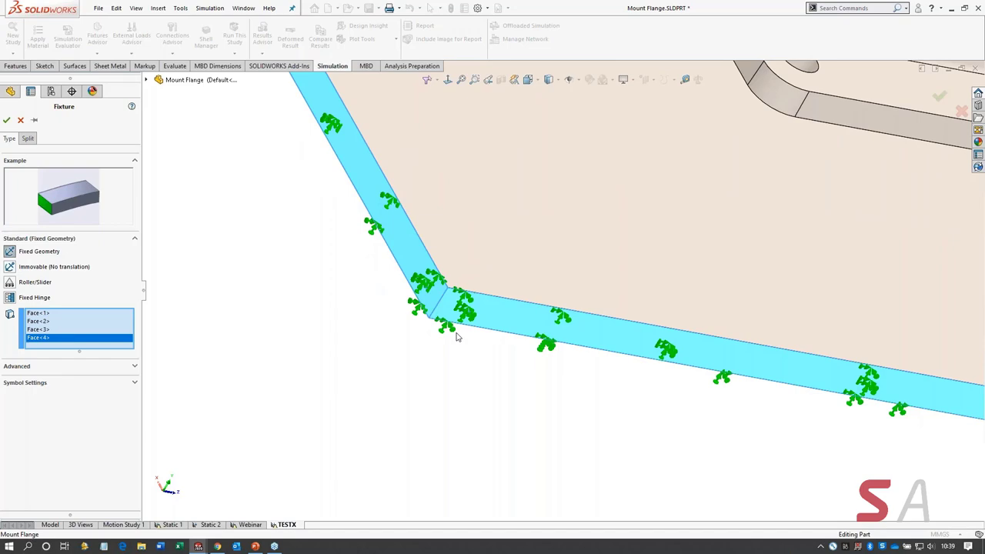
# Step: Create the fixture on the base plate's four side faces and hide all fixture symbols
pyautogui.scroll(3, 418, 337)
pyautogui.scroll(5, 418, 337)
pyautogui.moveTo(510, 378); pyautogui.dragTo(508, 261, button='middle')
pyautogui.scroll(-3, 670, 246)
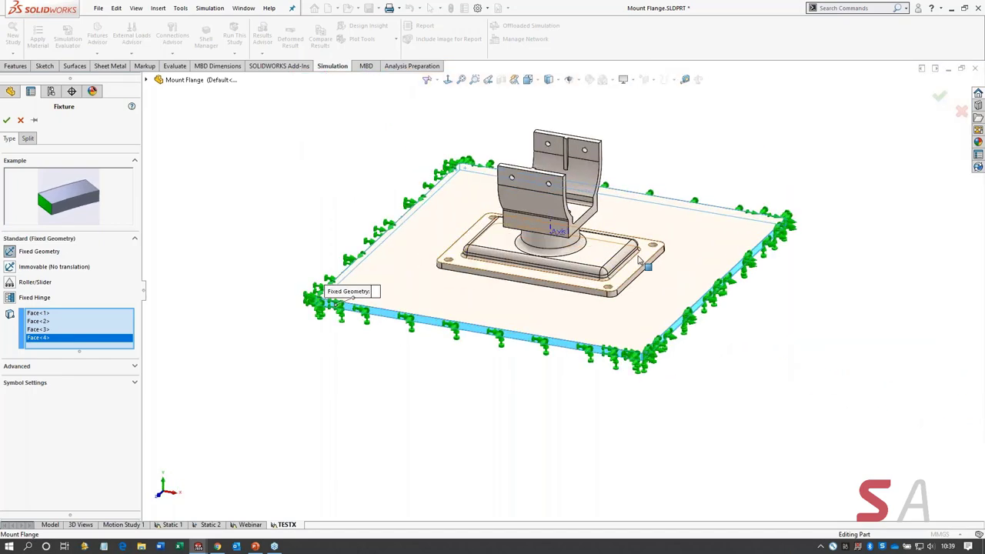
pyautogui.scroll(-2, 639, 260)
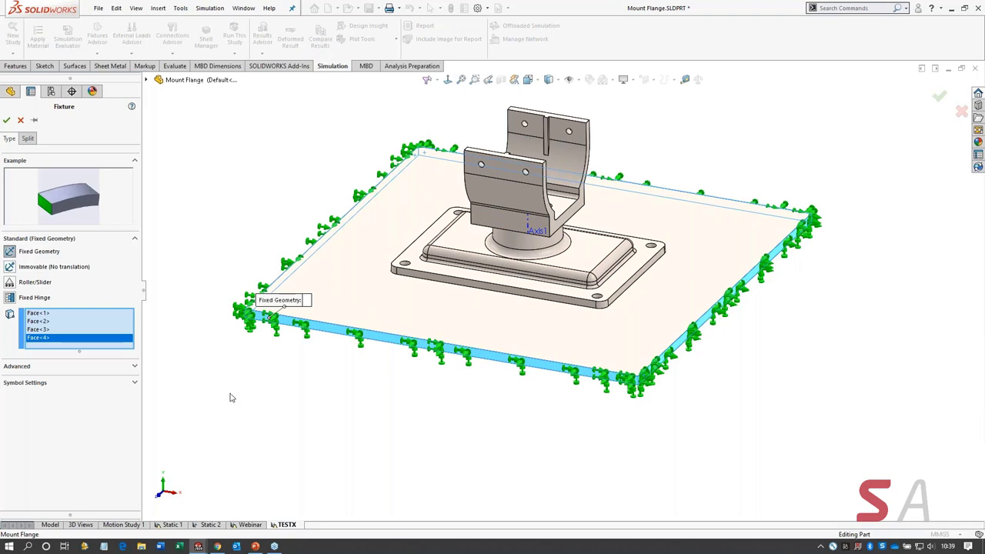
pyautogui.click(6, 123)
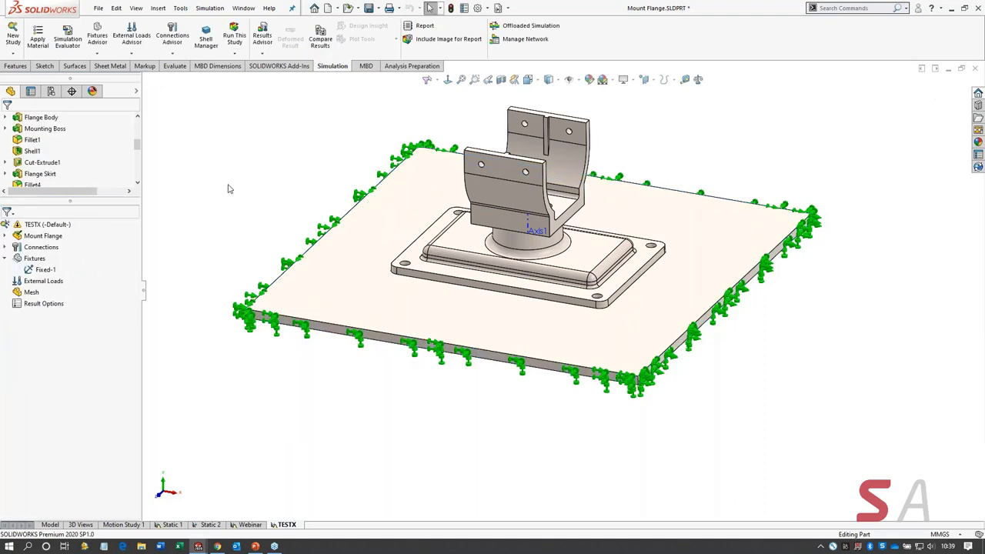
pyautogui.rightClick(35, 260)
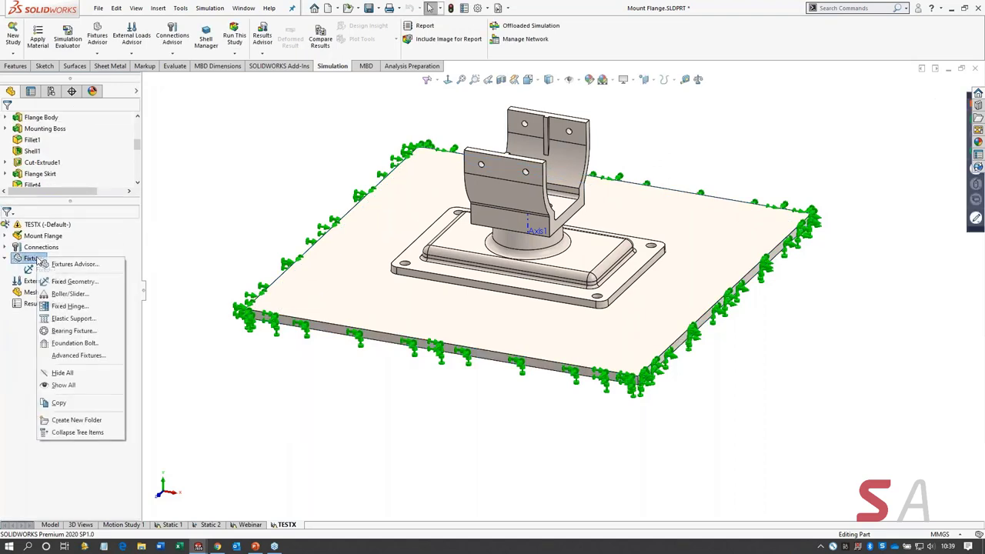
pyautogui.click(60, 374)
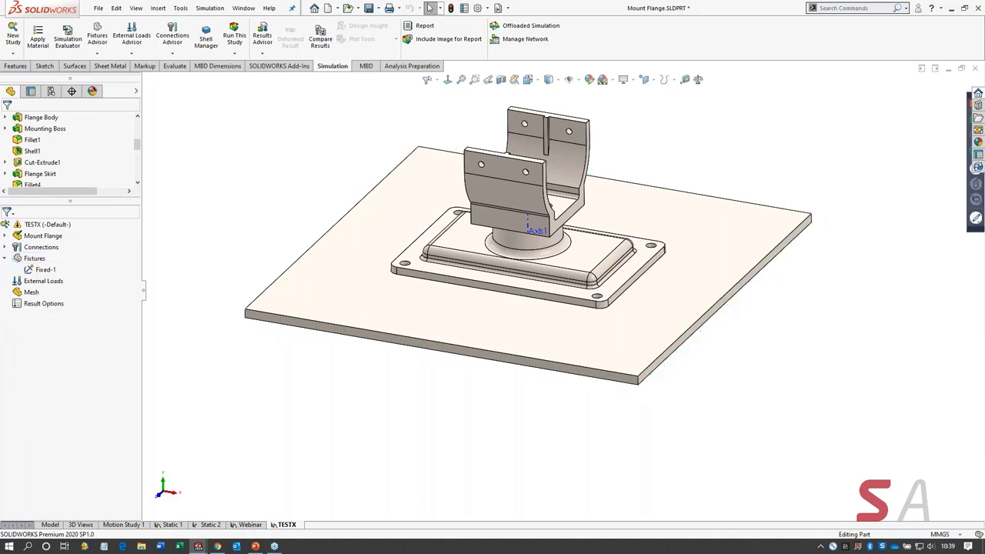
# Step: Copy the external loads, a torque and a remote load, from the Webinar study into the TESTX study
pyautogui.click(251, 524)
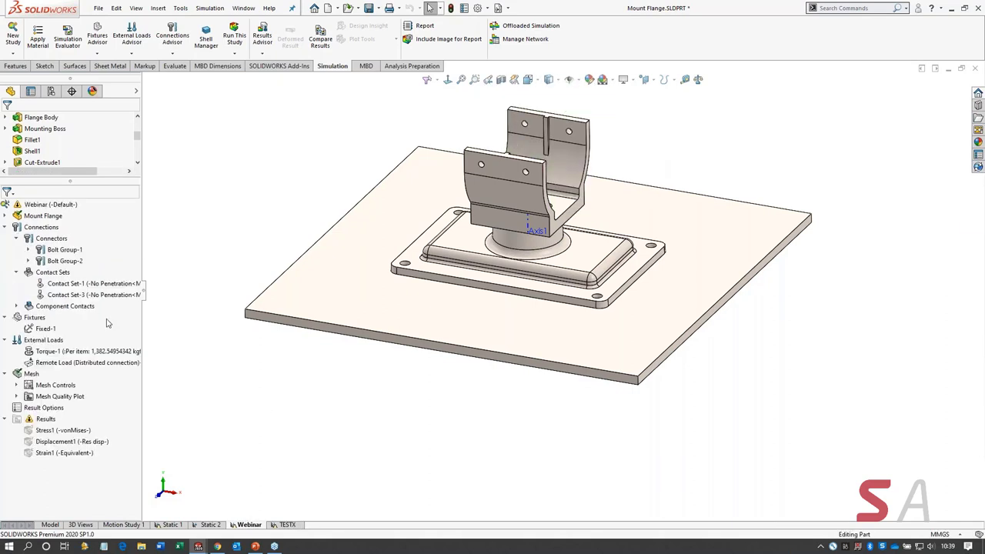
pyautogui.click(21, 342)
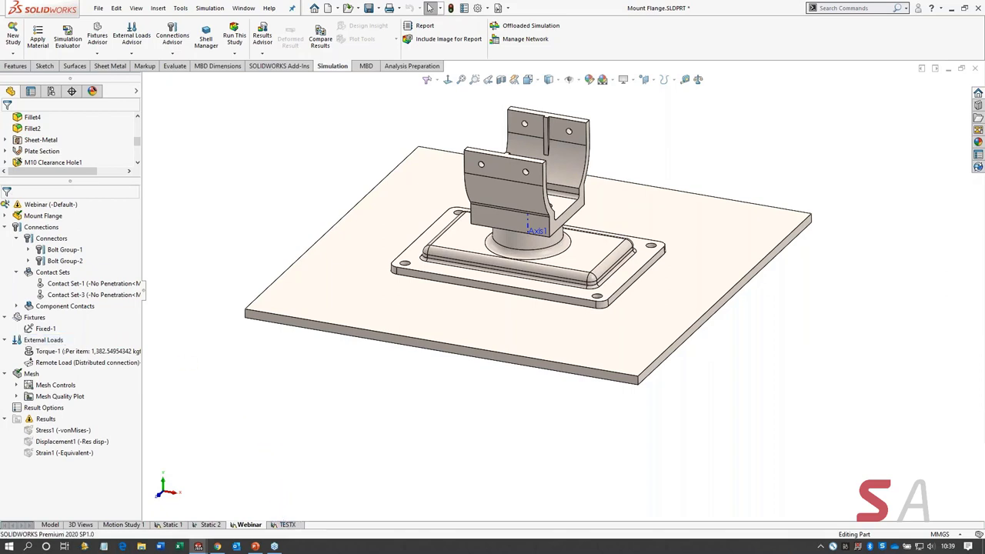
pyautogui.click(284, 525)
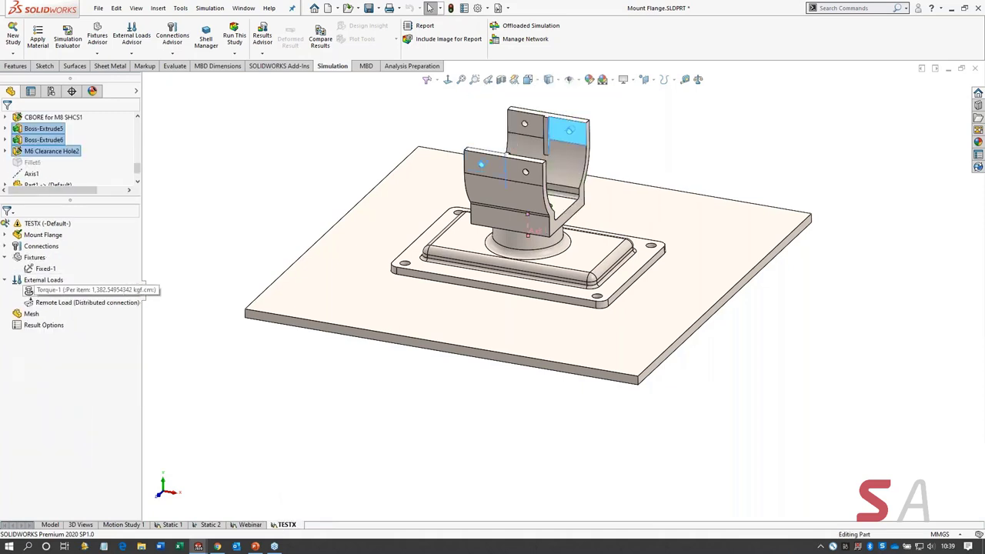
# Step: Examine the faces and the reference axis that the copied torque load uses on the cradle
pyautogui.scroll(-2, 587, 166)
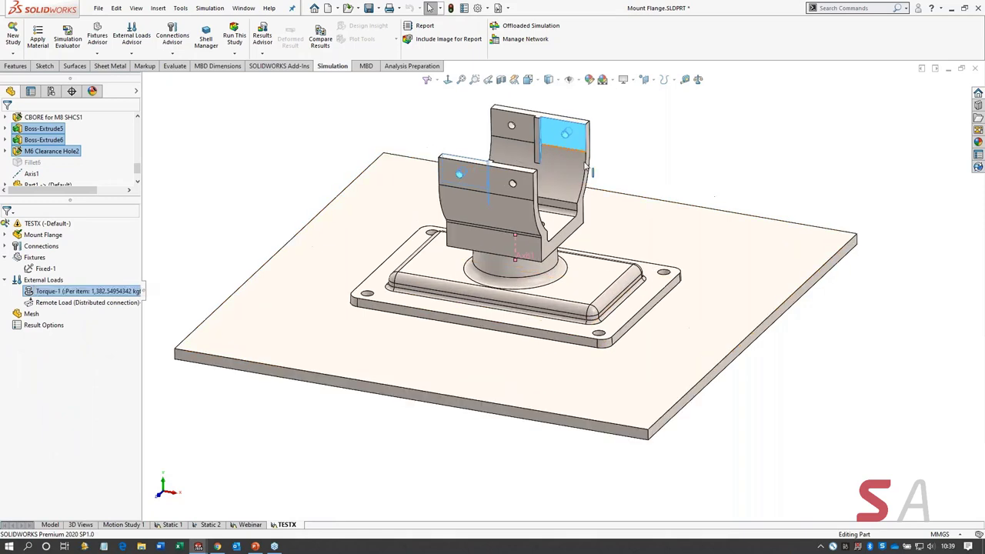
pyautogui.scroll(-2, 588, 166)
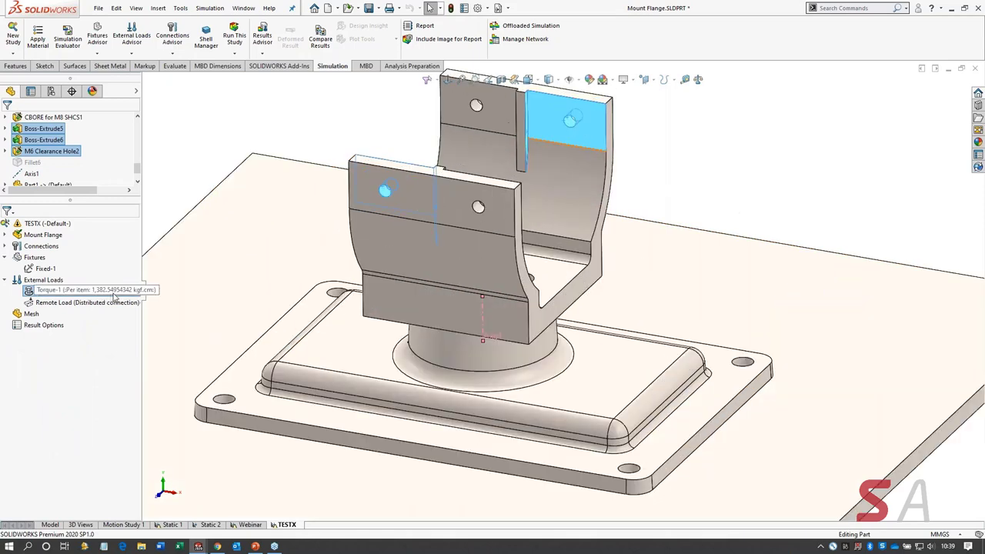
pyautogui.click(128, 291)
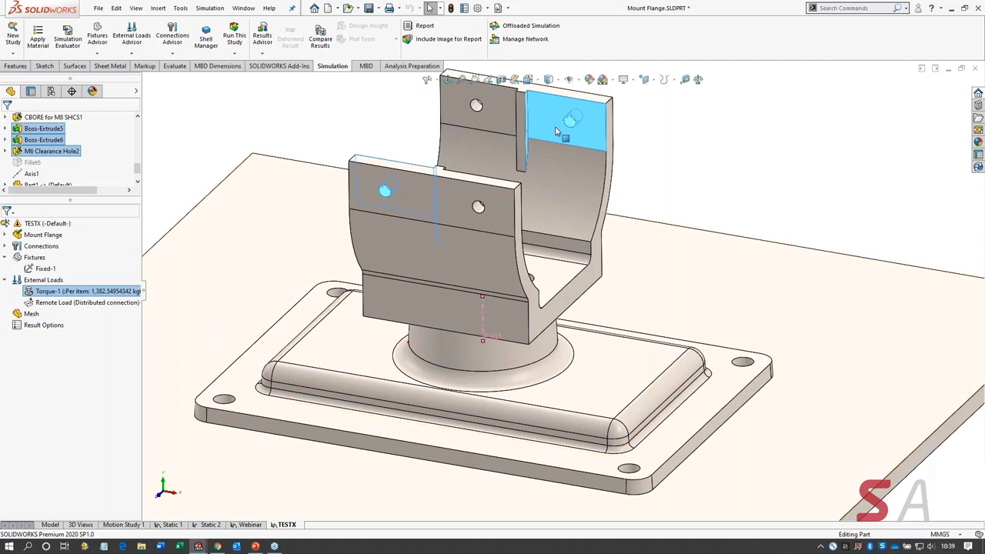
pyautogui.scroll(-5, 562, 89)
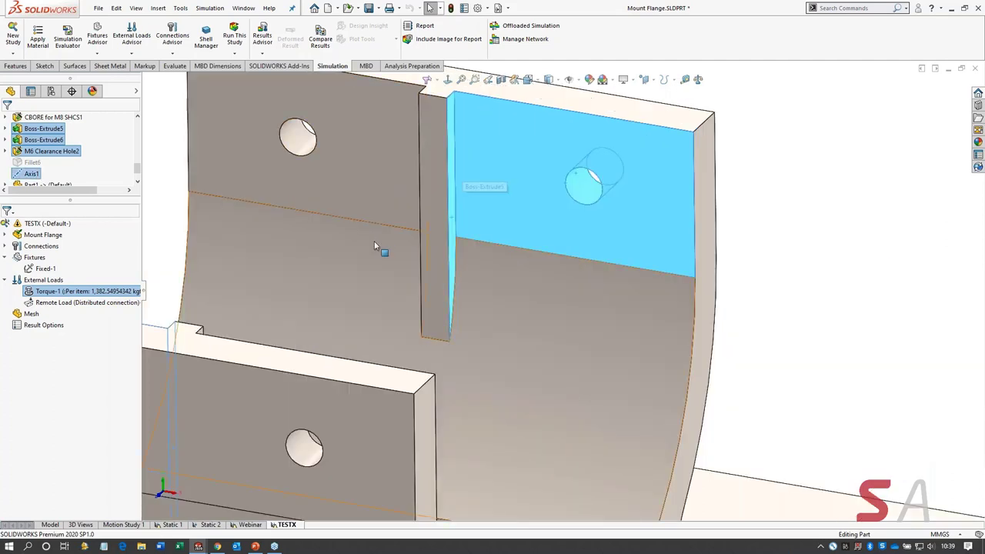
pyautogui.scroll(5, 374, 246)
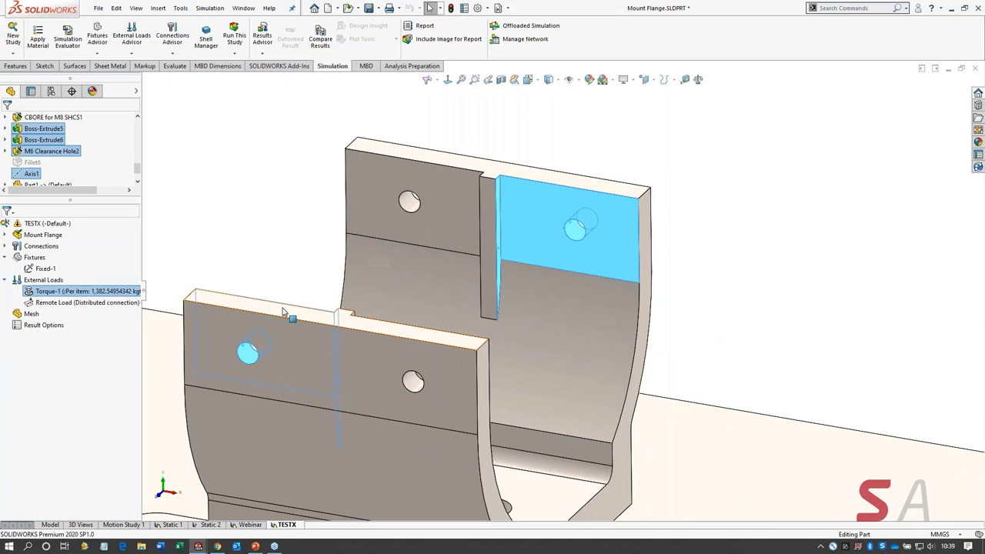
pyautogui.scroll(5, 283, 311)
pyautogui.click(293, 239)
pyautogui.scroll(2, 293, 240)
# Step: Show the symbol of the copied remote load on the model
pyautogui.click(77, 303)
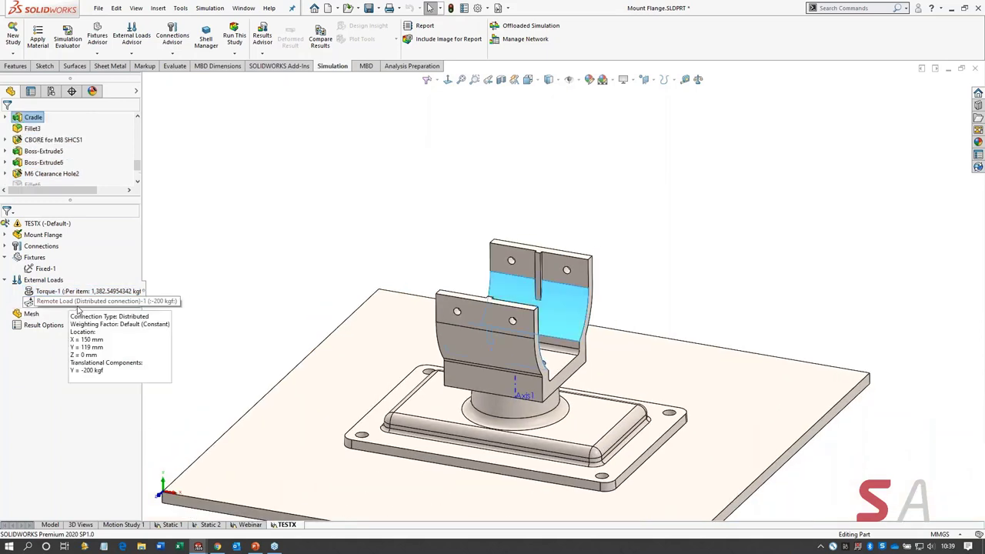
pyautogui.rightClick(77, 302)
pyautogui.click(106, 361)
pyautogui.click(312, 273)
# Step: Examine the remote load's application point and the cradle faces it acts on, from the front and at an angle
pyautogui.moveTo(312, 272); pyautogui.dragTo(418, 293, button='middle')
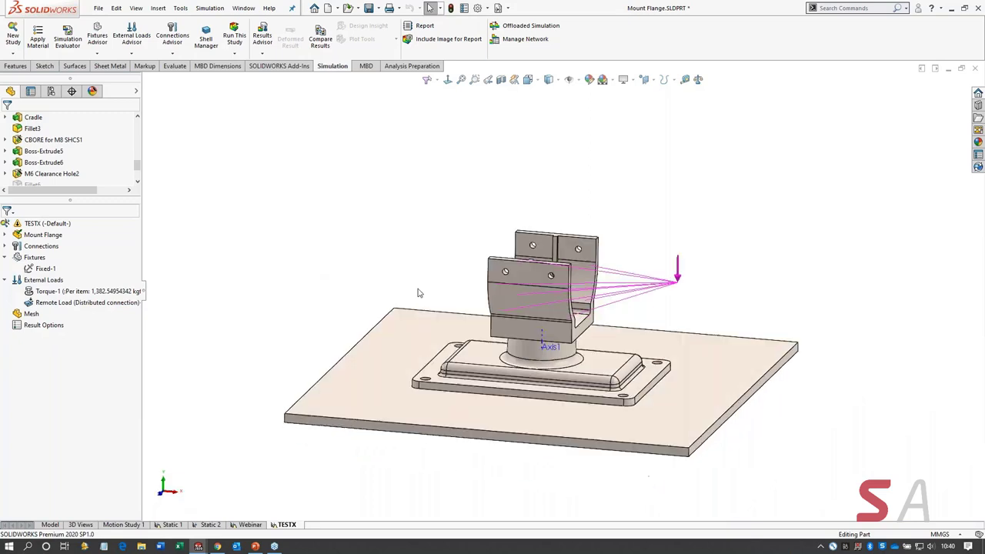
pyautogui.hotkey('ctrl', '1')
pyautogui.scroll(-5, 694, 236)
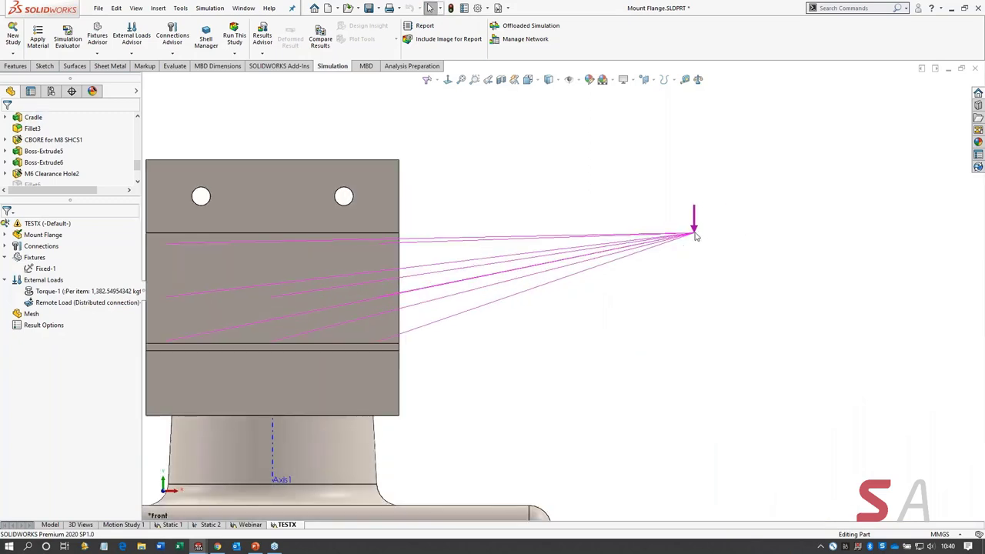
pyautogui.moveTo(644, 277); pyautogui.dragTo(577, 323, button='middle')
pyautogui.click(47, 302)
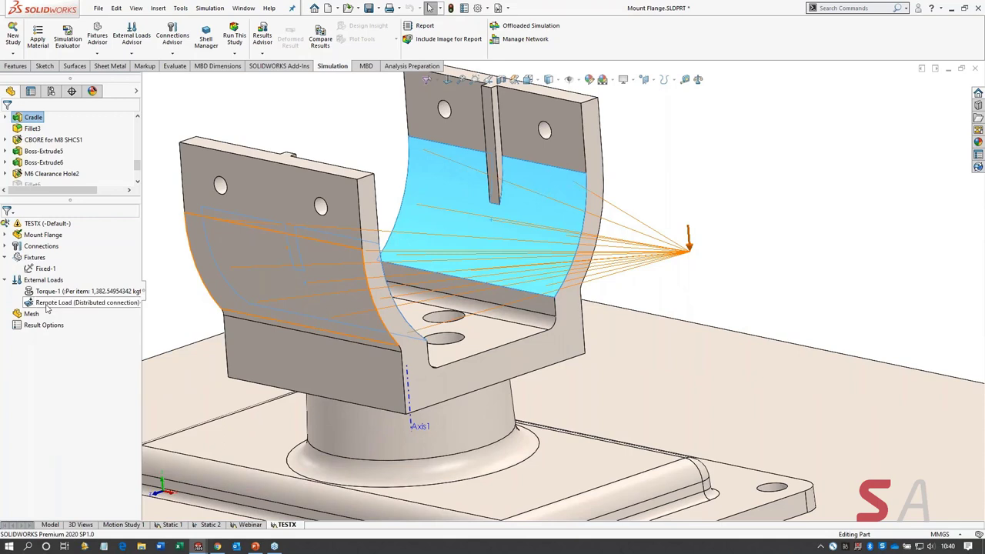
pyautogui.click(143, 310)
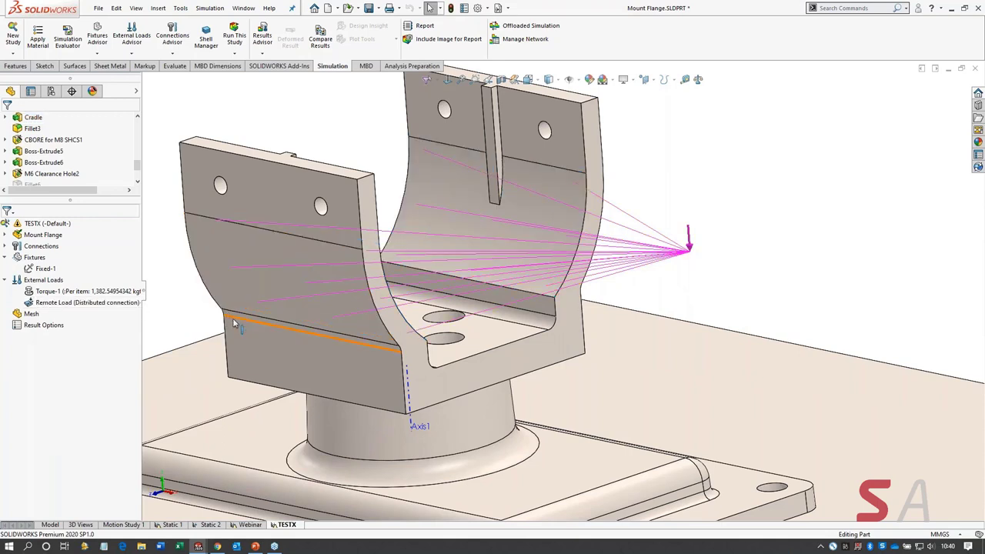
pyautogui.press('f')
pyautogui.press('f')
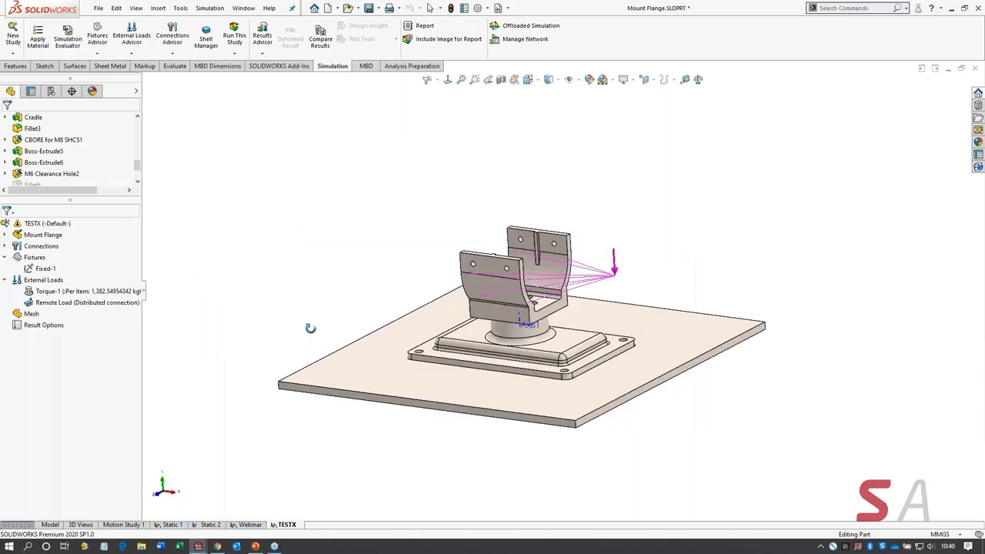
pyautogui.scroll(-5, 310, 329)
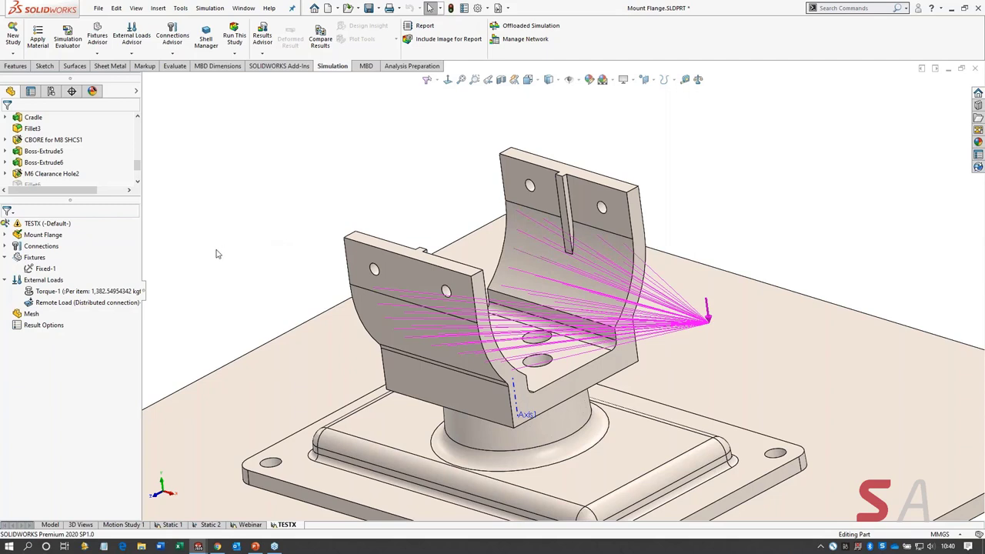
pyautogui.click(107, 301)
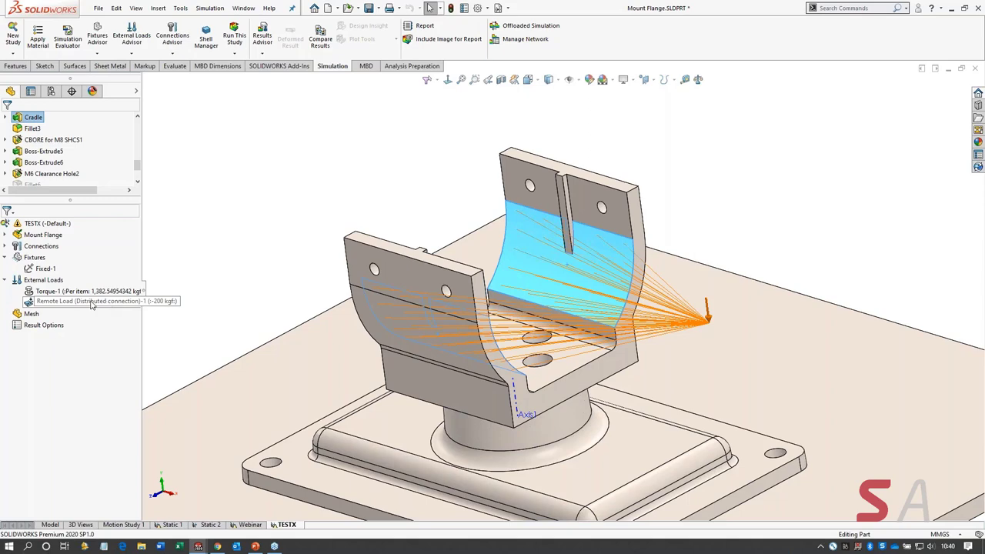
# Step: Hide all external load symbols and collapse the External Loads and Fixtures folders in the study tree
pyautogui.click(19, 282)
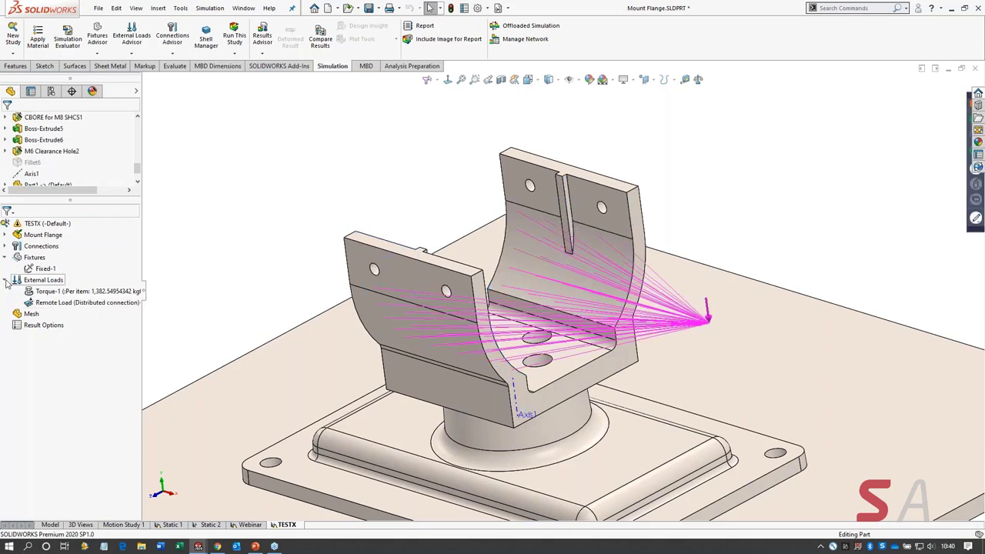
pyautogui.click(6, 280)
pyautogui.scroll(3, 315, 295)
pyautogui.moveTo(315, 295); pyautogui.dragTo(439, 350, button='middle')
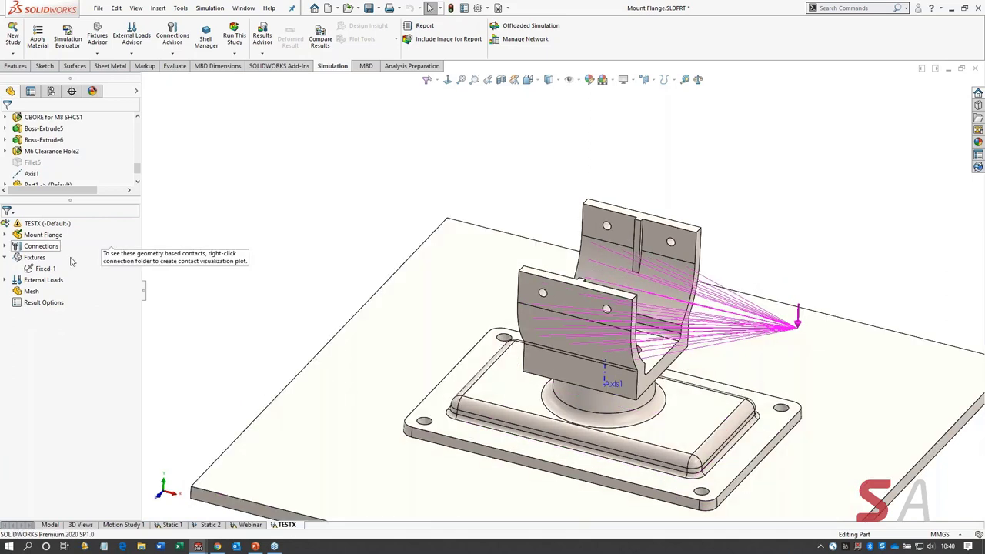
pyautogui.rightClick(51, 279)
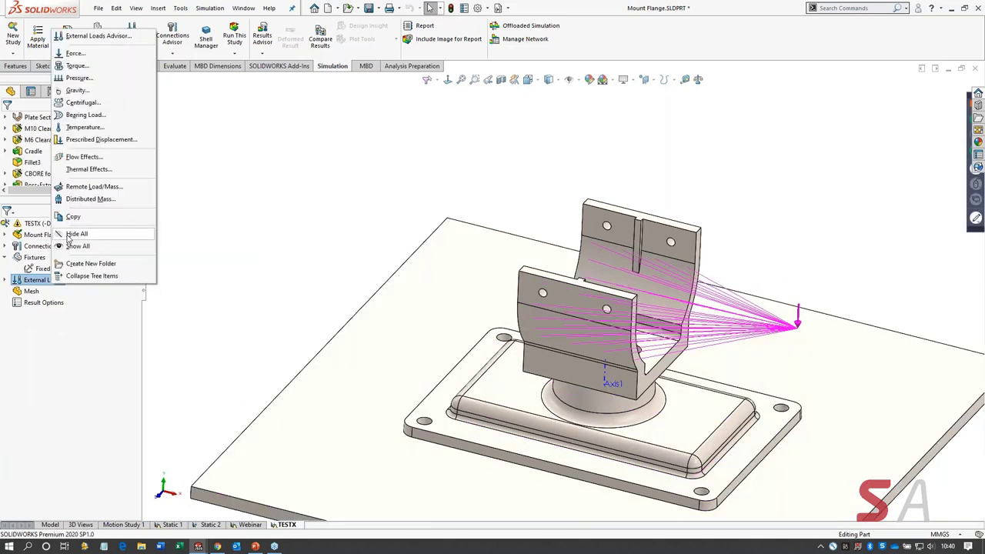
pyautogui.click(69, 235)
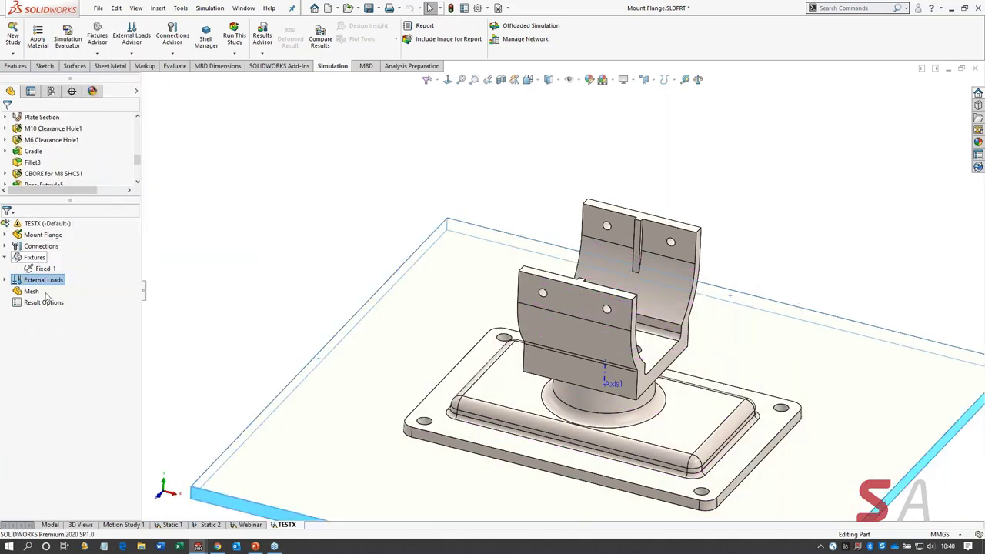
pyautogui.click(253, 259)
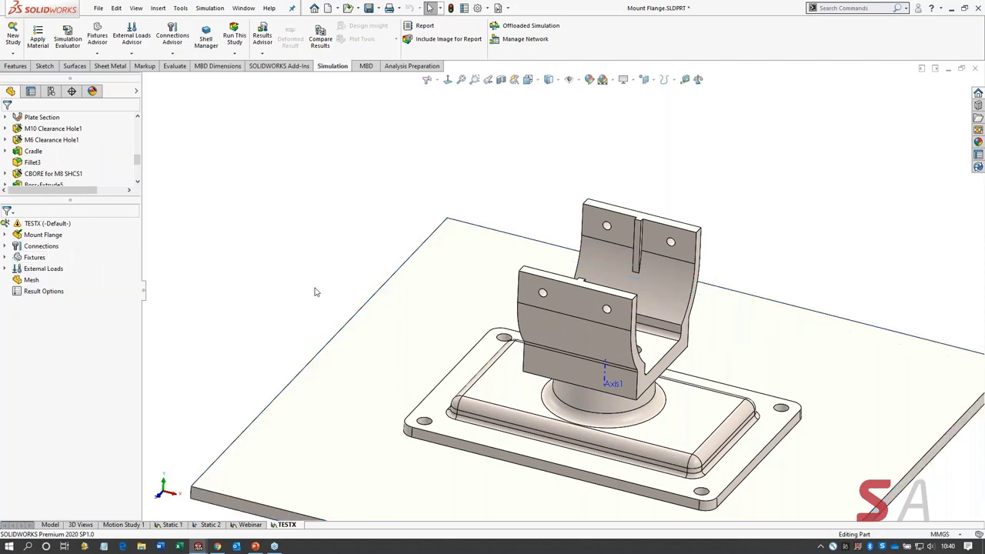
# Step: Start creating a mesh for the TESTX study and reset the mesh density to its default
pyautogui.scroll(-2, 658, 353)
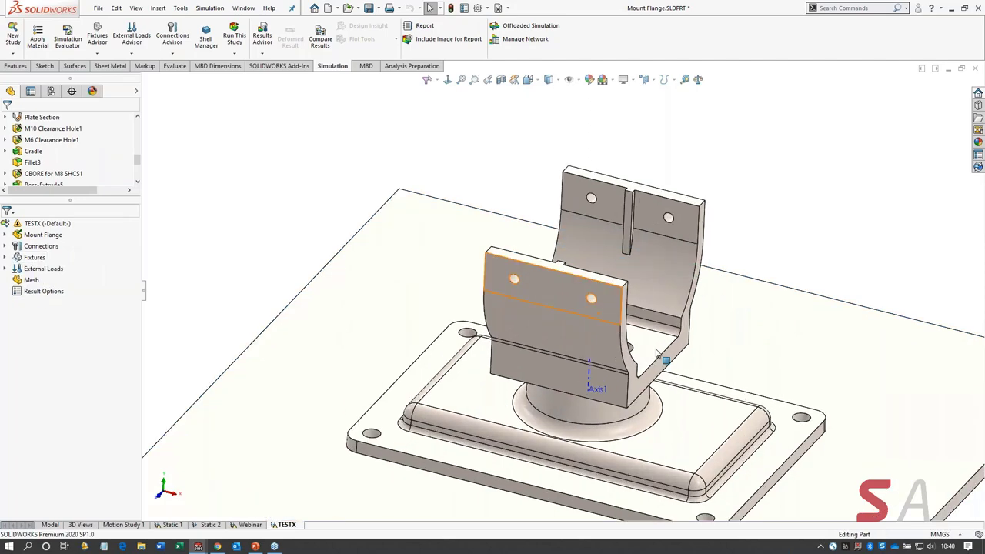
pyautogui.scroll(-3, 657, 354)
pyautogui.press('f')
pyautogui.rightClick(23, 279)
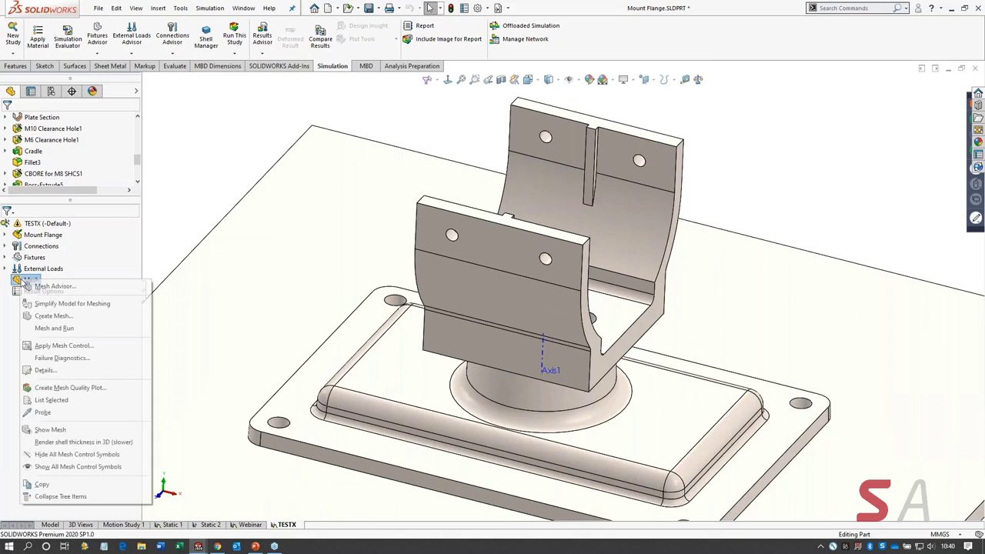
pyautogui.click(54, 315)
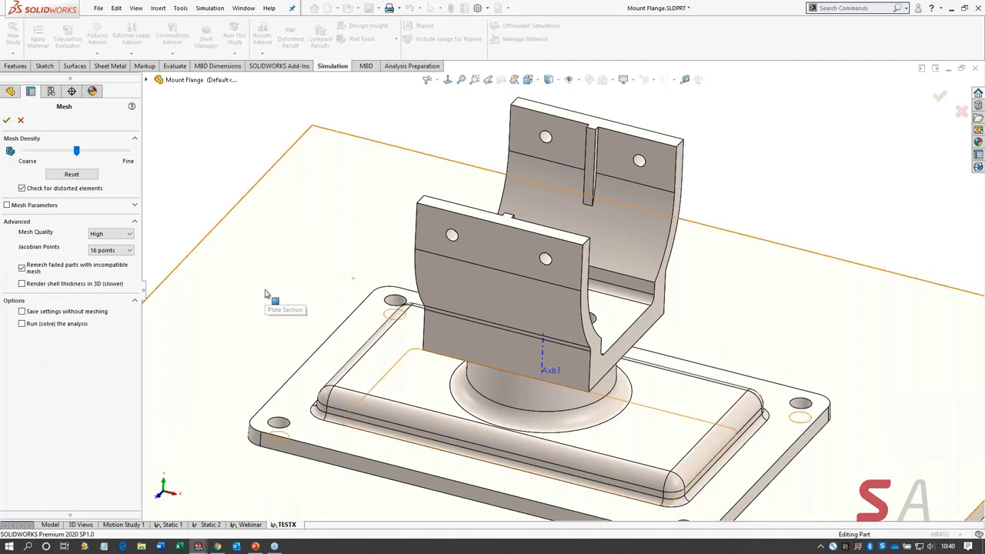
pyautogui.moveTo(77, 151); pyautogui.dragTo(52, 152)
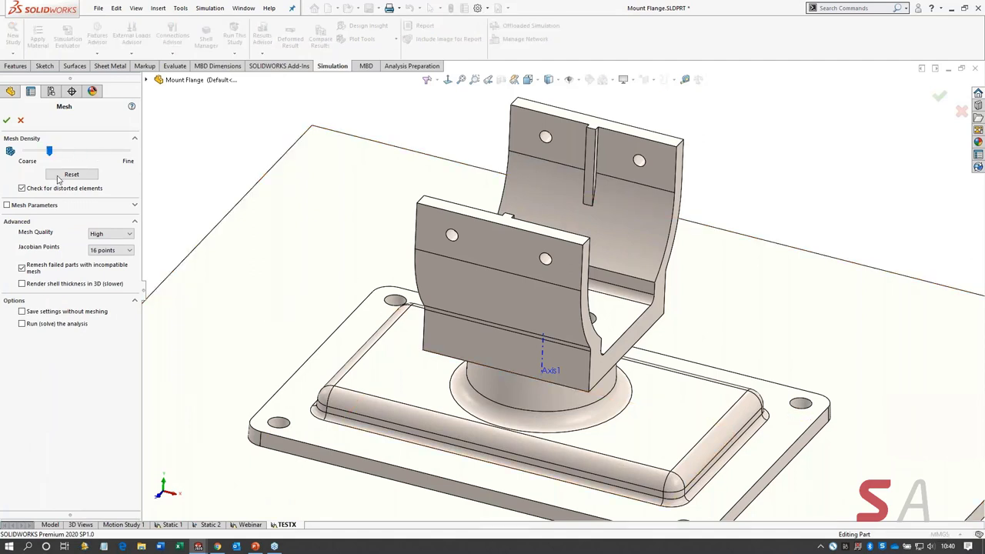
pyautogui.click(76, 177)
# Step: Enable the mesh parameters with a curvature-based mesh, keep High mesh quality and 16 Jacobian points, and generate the mesh
pyautogui.click(135, 207)
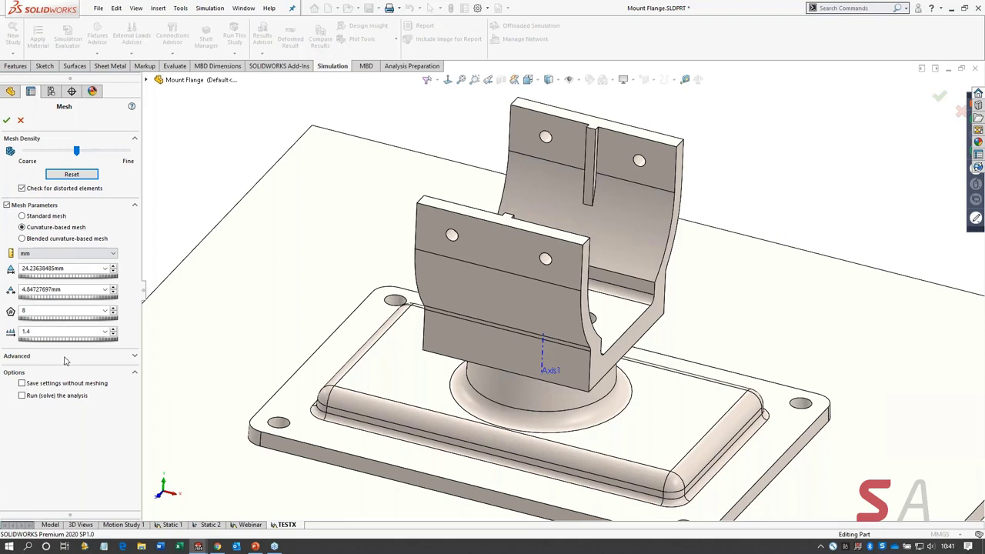
pyautogui.click(134, 356)
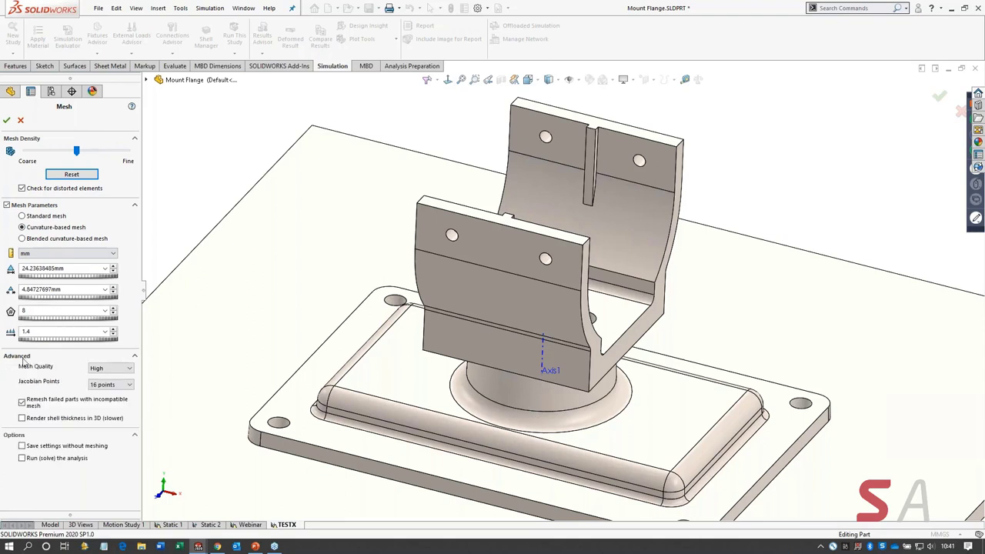
pyautogui.click(109, 369)
pyautogui.click(104, 385)
pyautogui.click(7, 122)
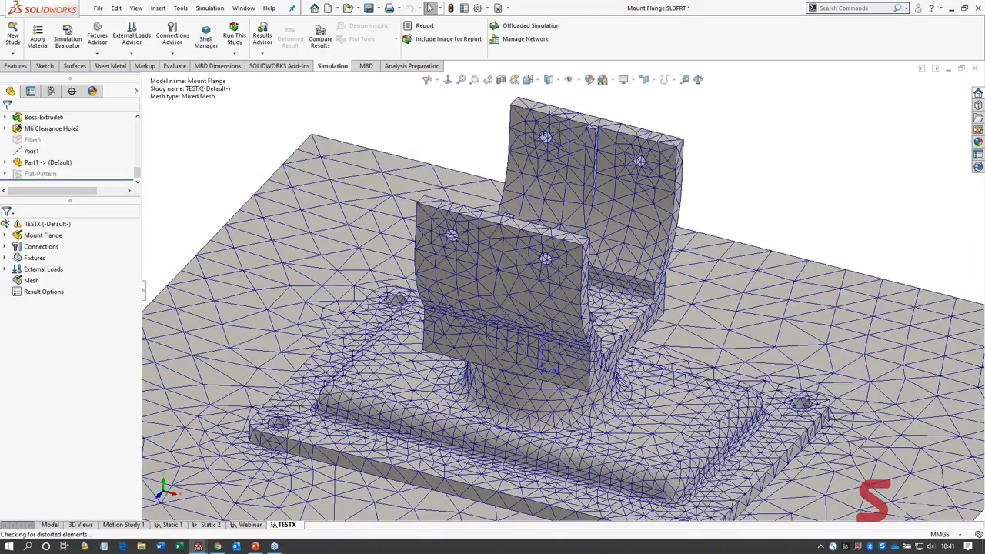
# Step: Examine the mesh over the whole model, including the base plate and the flange around its bolt holes
pyautogui.press('f')
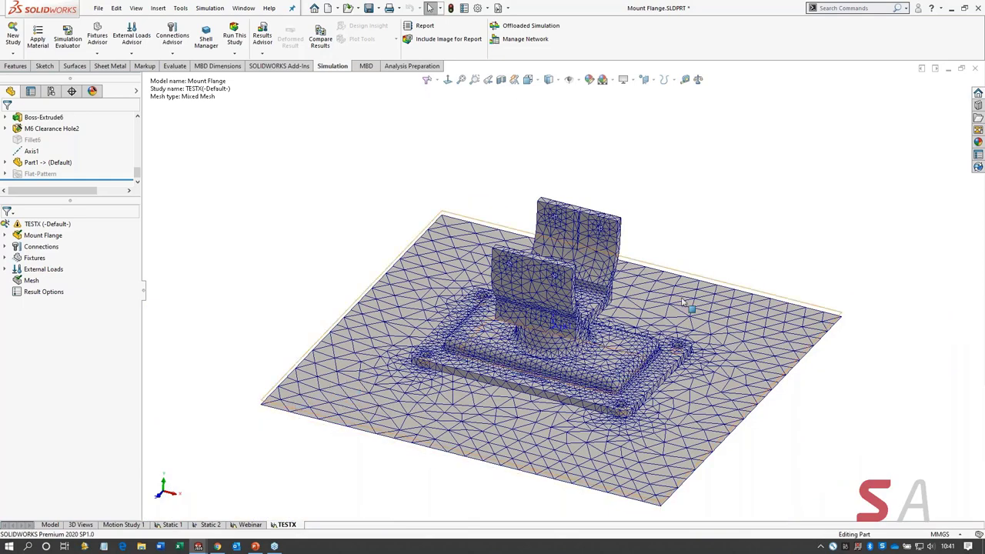
pyautogui.moveTo(286, 415); pyautogui.dragTo(362, 387, button='middle')
pyautogui.scroll(-3, 380, 312)
pyautogui.scroll(-4, 381, 317)
pyautogui.scroll(8, 711, 254)
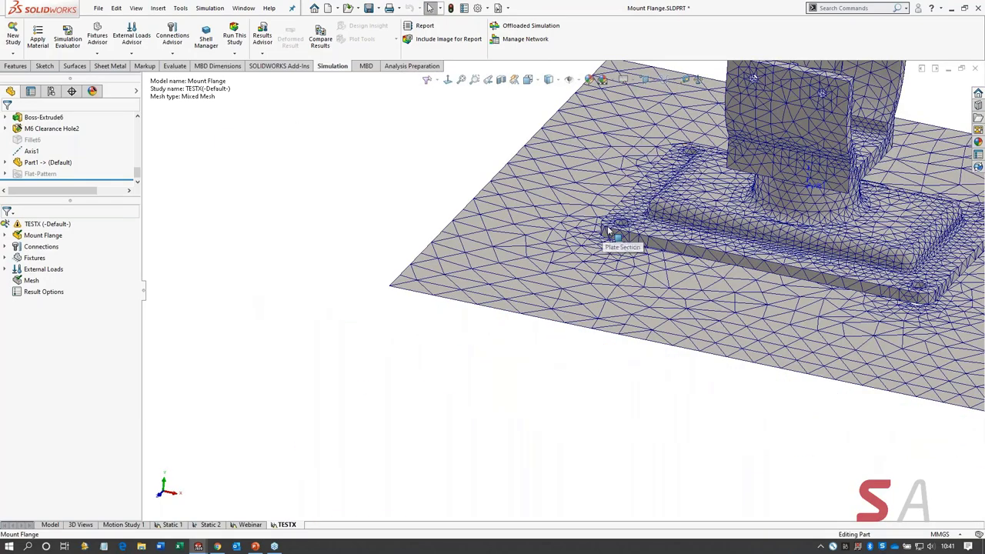
pyautogui.scroll(-5, 712, 254)
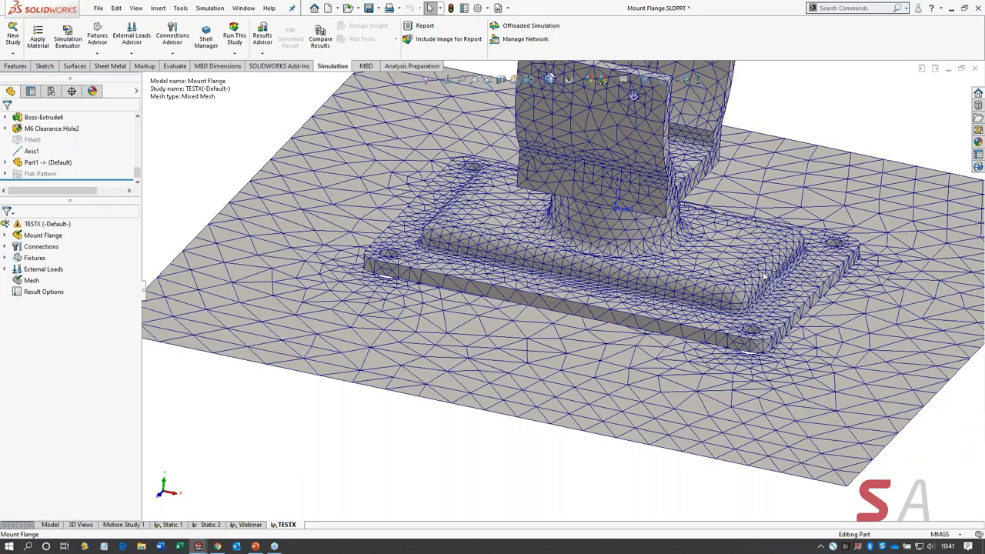
pyautogui.scroll(-1, 764, 275)
# Step: Examine the meshed model from the front, at the gap between the flange underside and the base plate's shell mesh
pyautogui.hotkey('ctrl', '1')
pyautogui.scroll(-5, 485, 369)
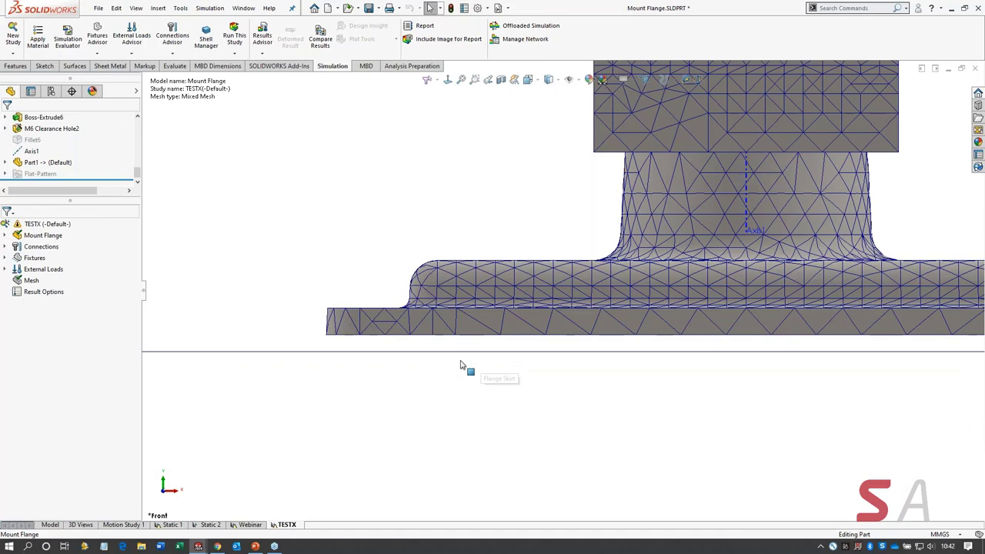
pyautogui.scroll(-2, 457, 350)
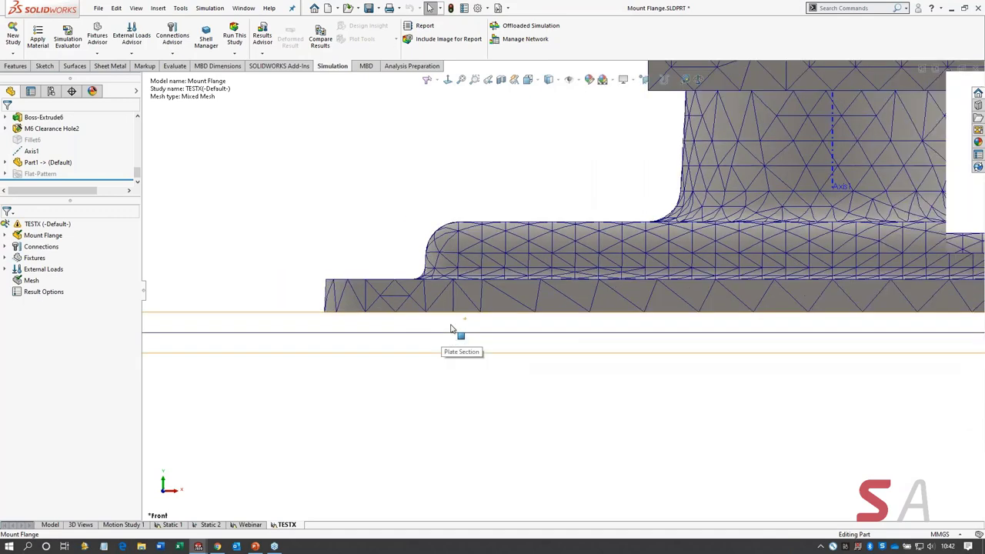
pyautogui.scroll(1, 430, 328)
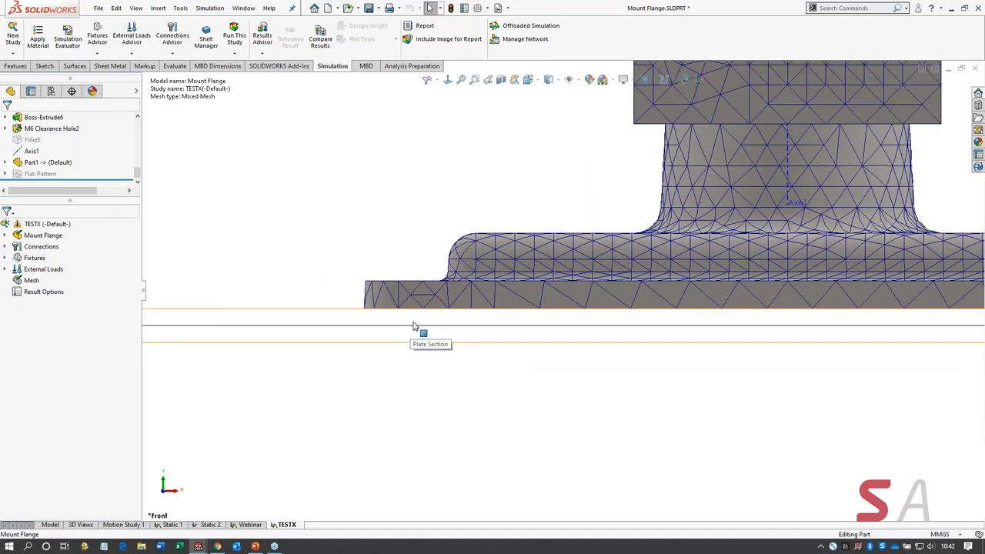
pyautogui.scroll(2, 414, 325)
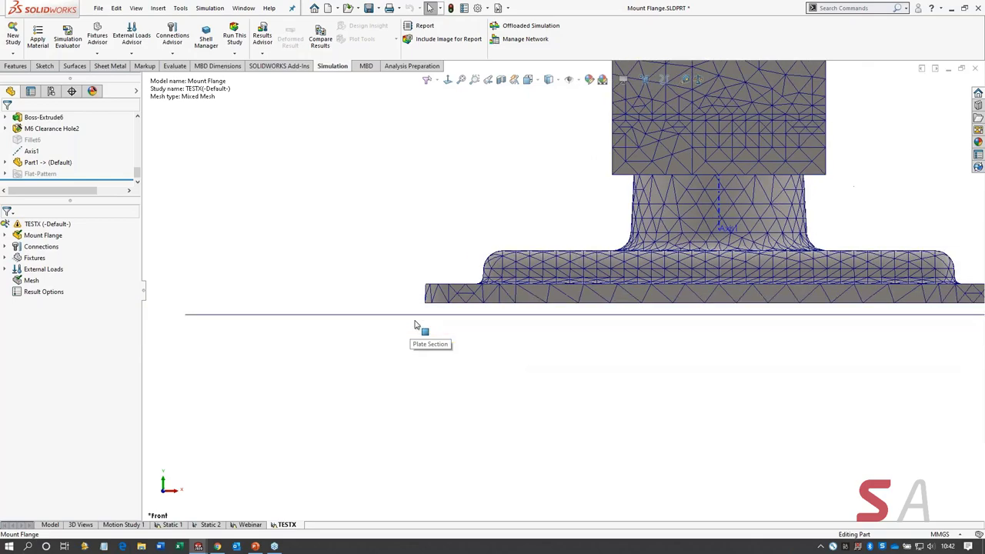
pyautogui.scroll(2, 414, 326)
pyautogui.moveTo(414, 325); pyautogui.dragTo(546, 378, button='middle')
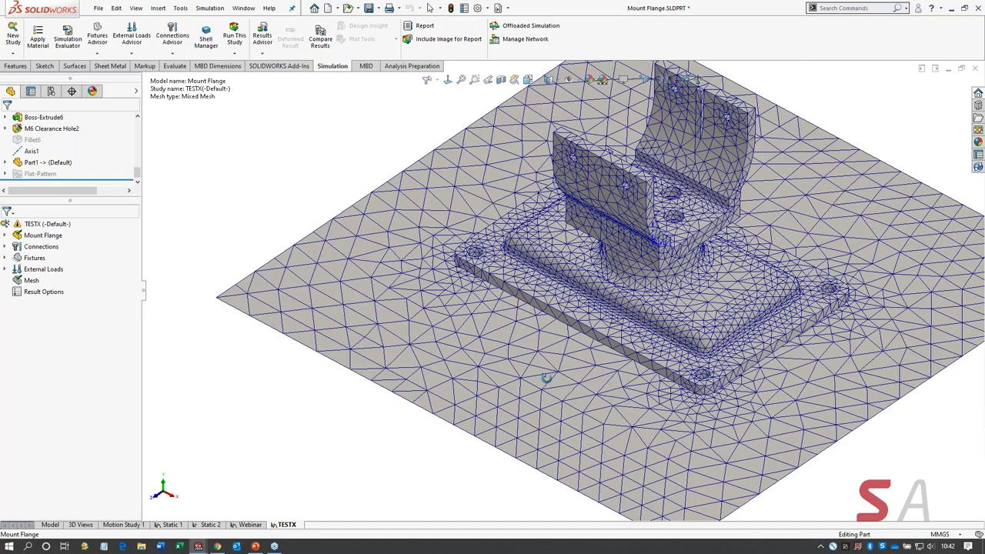
# Step: Examine the mesh elements on the flange's corner fillets and around the nearby bolt hole
pyautogui.scroll(-3, 692, 360)
pyautogui.scroll(-5, 691, 358)
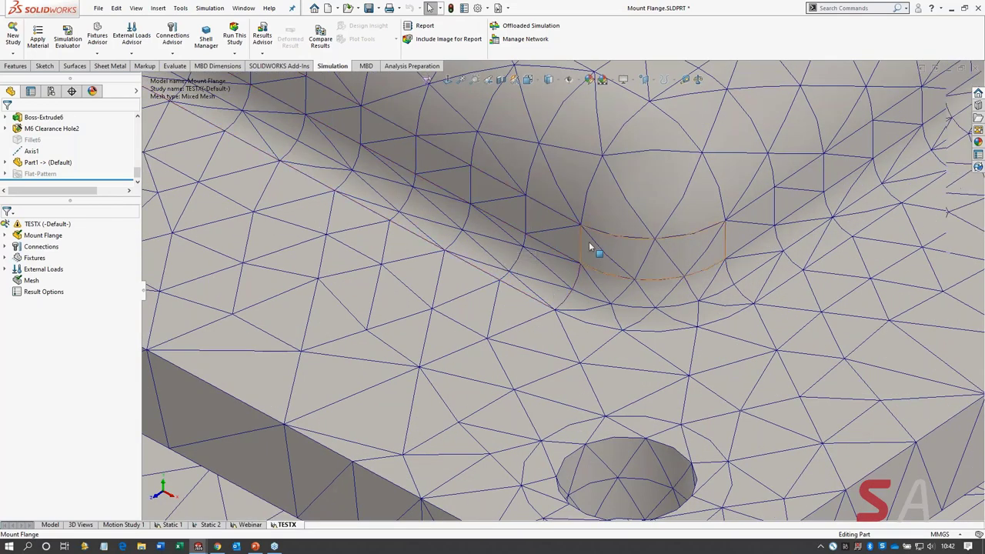
pyautogui.scroll(2, 589, 242)
pyautogui.scroll(4, 555, 186)
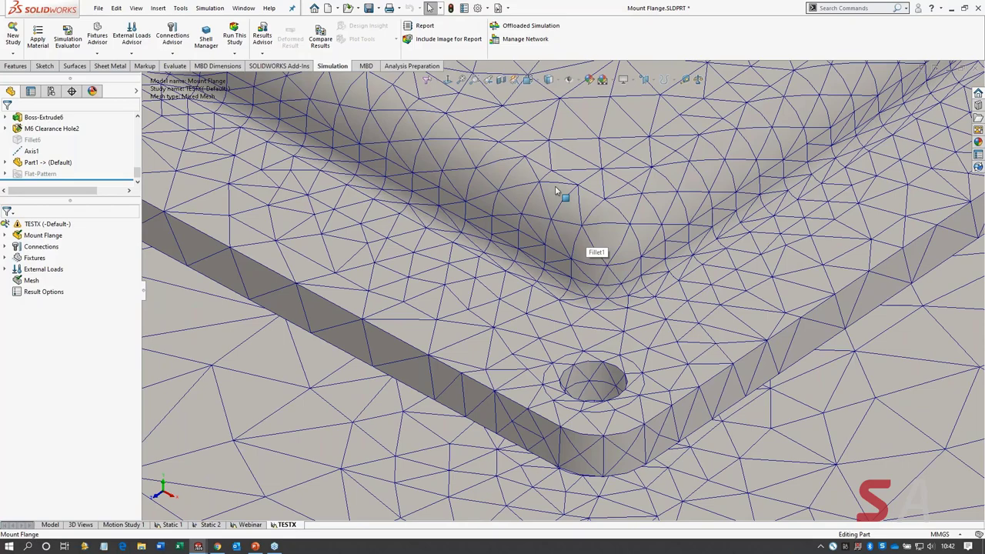
pyautogui.moveTo(555, 186); pyautogui.dragTo(492, 231, button='middle')
pyautogui.moveTo(483, 88); pyautogui.dragTo(502, 144, button='middle')
# Step: Examine the mesh elements in the M8 counterbored holes on the cradle floor
pyautogui.scroll(-3, 520, 169)
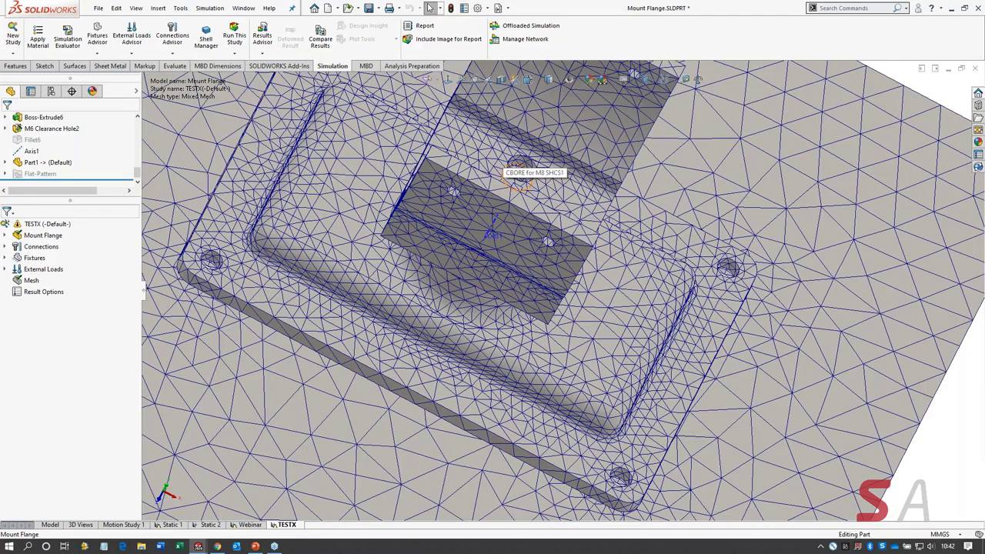
pyautogui.scroll(-5, 520, 169)
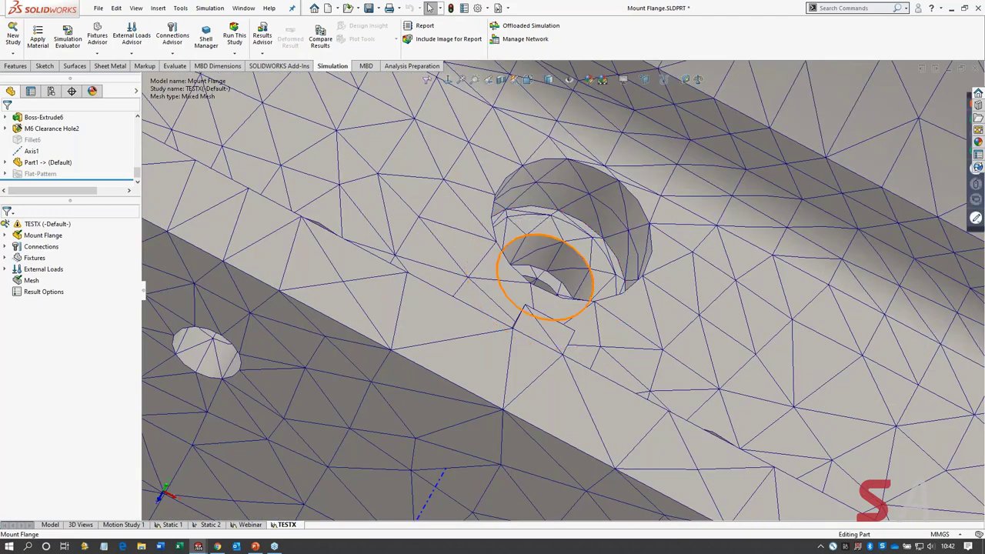
pyautogui.moveTo(493, 277)
pyautogui.mouseDown(button='middle')
pyautogui.moveTo(478, 260)
pyautogui.moveTo(483, 299)
pyautogui.moveTo(502, 283)
pyautogui.mouseUp(button='middle')
pyautogui.scroll(-3, 260, 292)
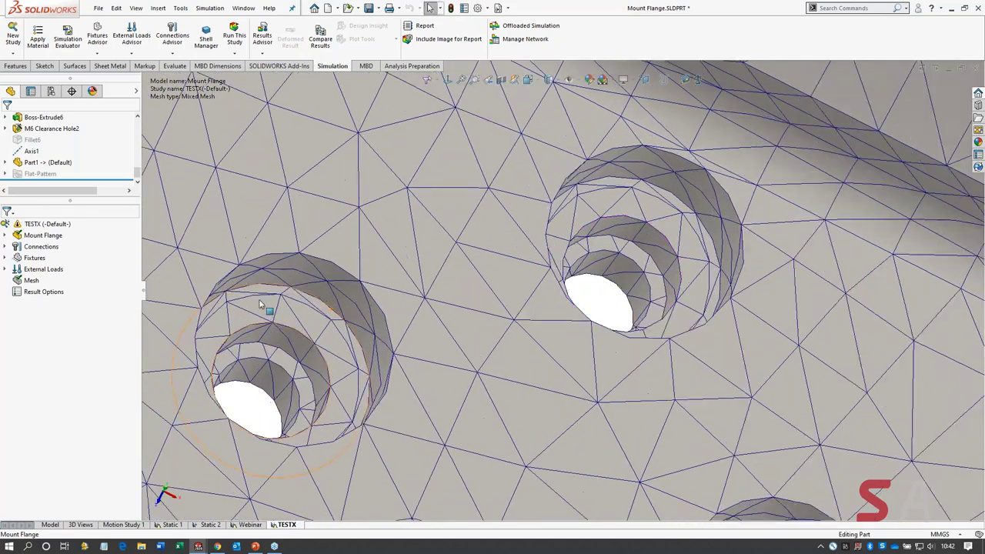
pyautogui.scroll(2, 382, 295)
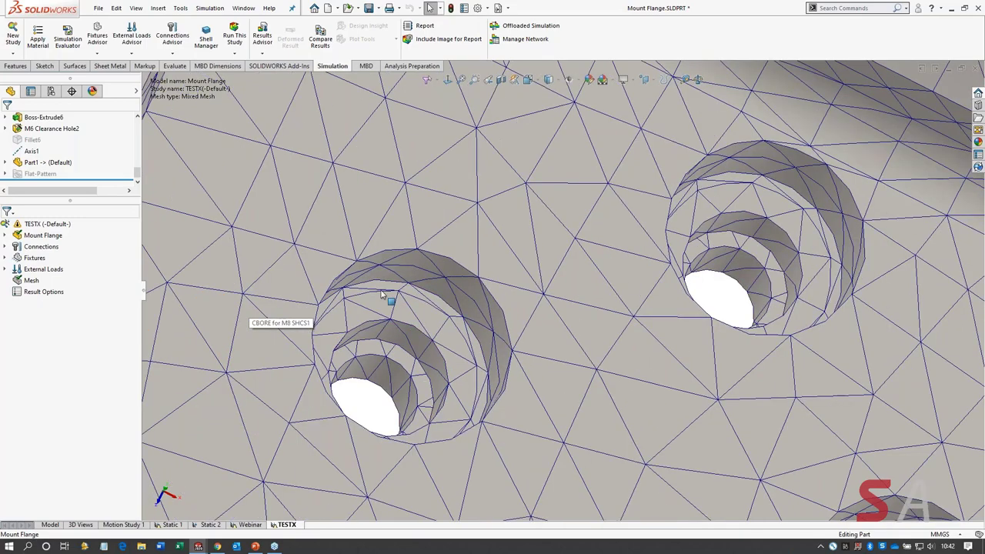
pyautogui.scroll(-4, 381, 295)
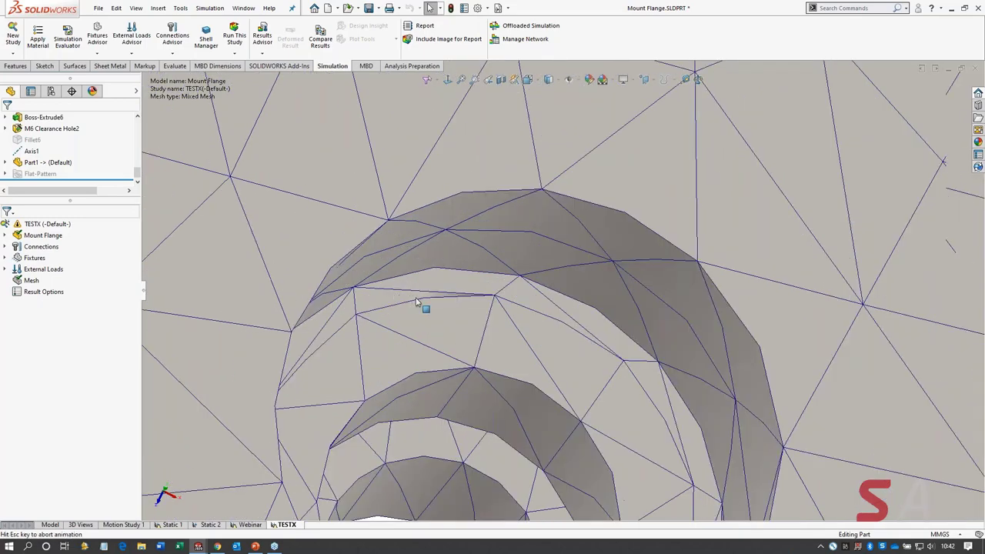
pyautogui.scroll(1, 417, 303)
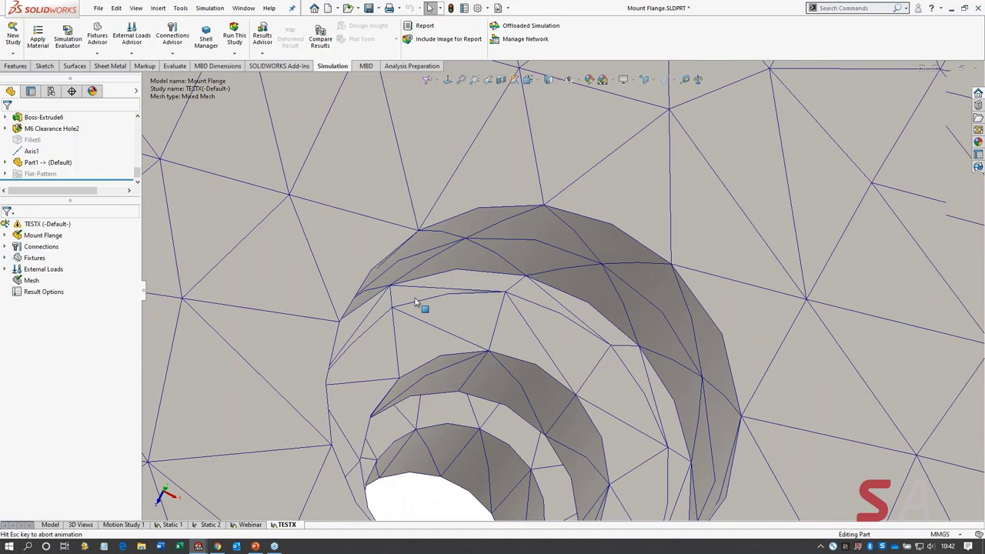
pyautogui.scroll(6, 417, 303)
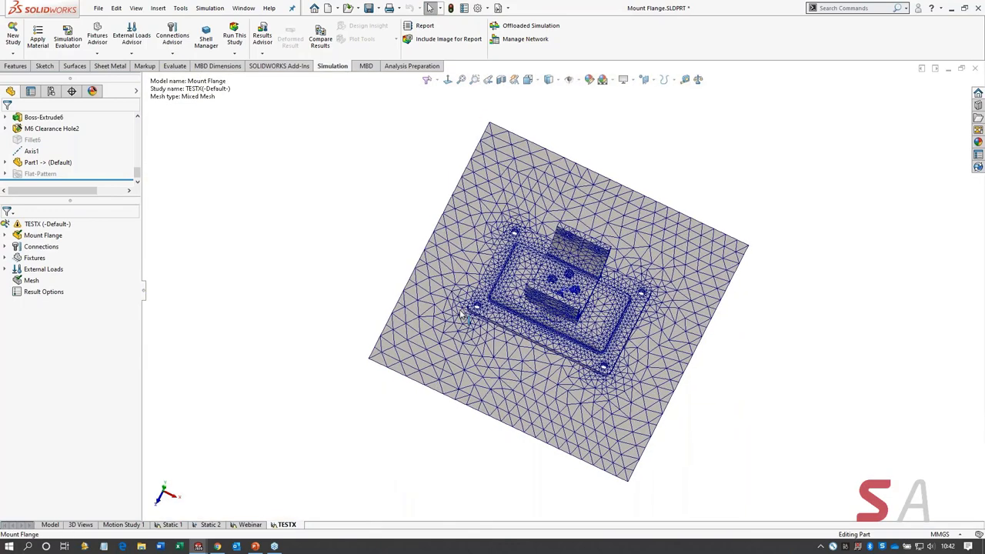
# Step: Create a mesh quality plot of the aspect ratio, with the model shown from the top
pyautogui.moveTo(462, 314); pyautogui.dragTo(285, 276, button='middle')
pyautogui.hotkey('ctrl', '5')
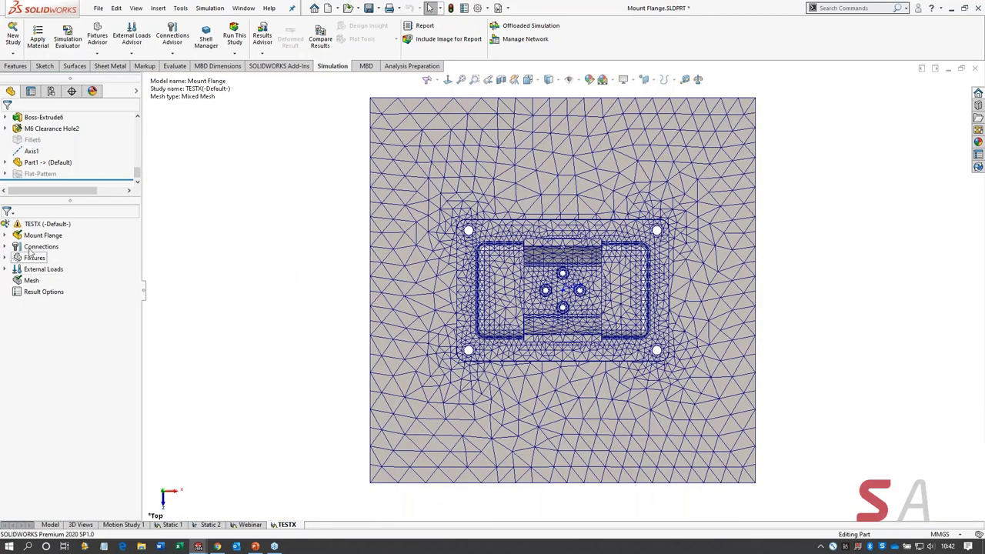
pyautogui.rightClick(31, 280)
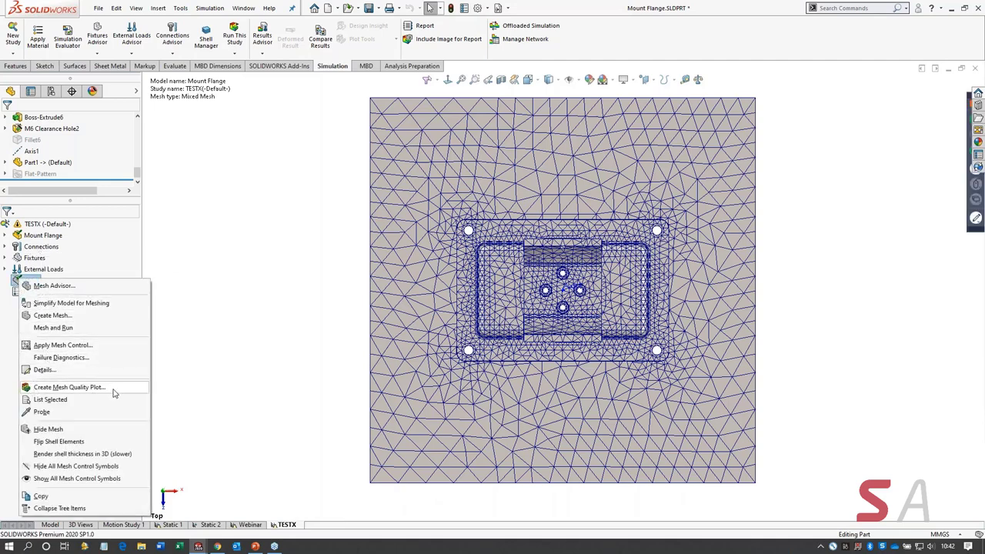
pyautogui.click(110, 393)
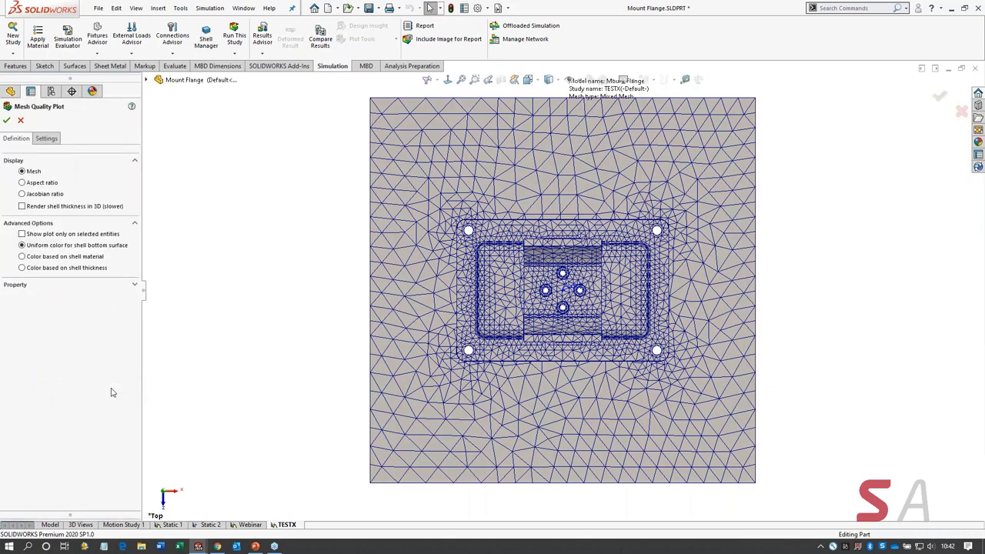
pyautogui.click(23, 185)
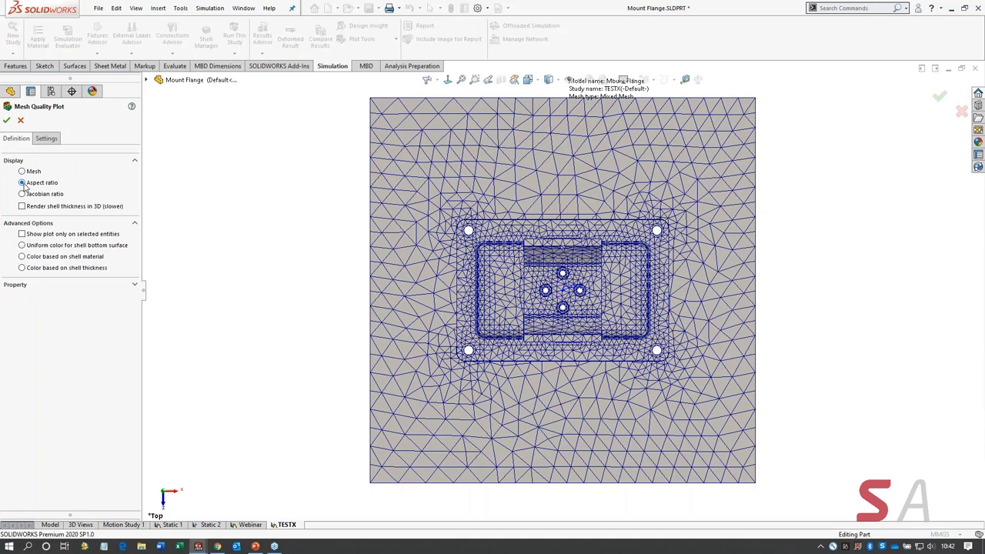
pyautogui.click(7, 120)
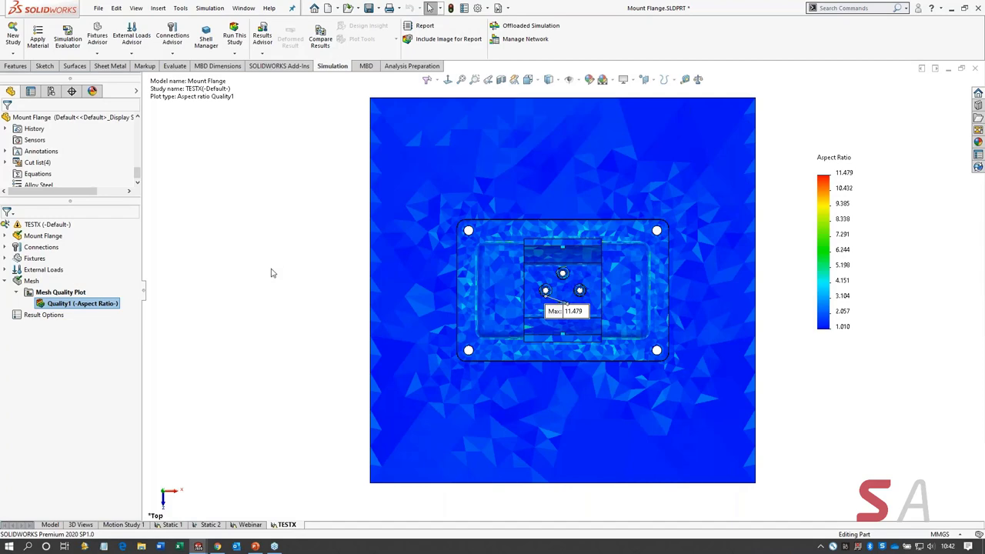
# Step: Move the maximum aspect ratio label clear of the cradle and examine the plotted elements in the counterbored holes
pyautogui.moveTo(554, 311)
pyautogui.mouseDown()
pyautogui.moveTo(497, 314)
pyautogui.moveTo(461, 300)
pyautogui.mouseUp()
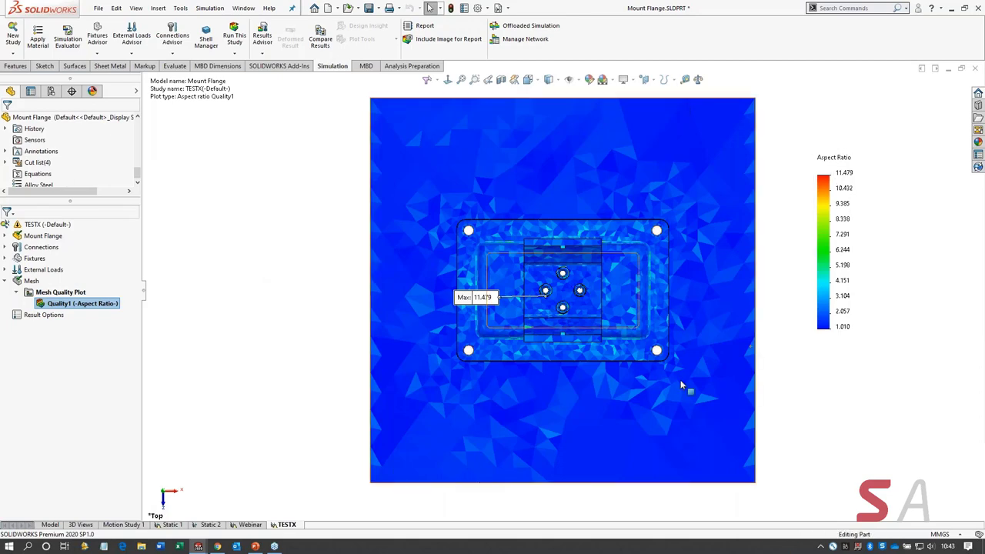
pyautogui.moveTo(680, 379); pyautogui.dragTo(536, 375, button='middle')
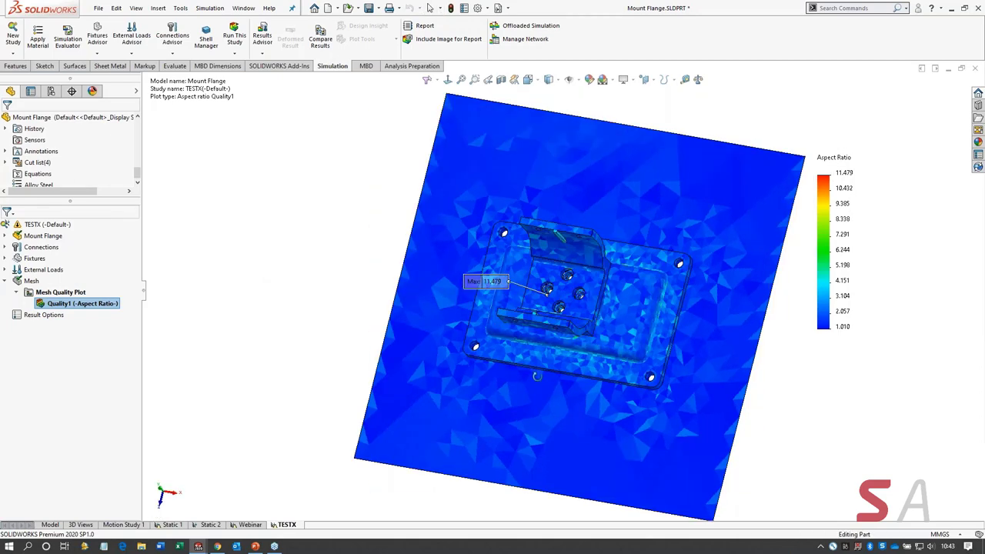
pyautogui.scroll(-3, 559, 310)
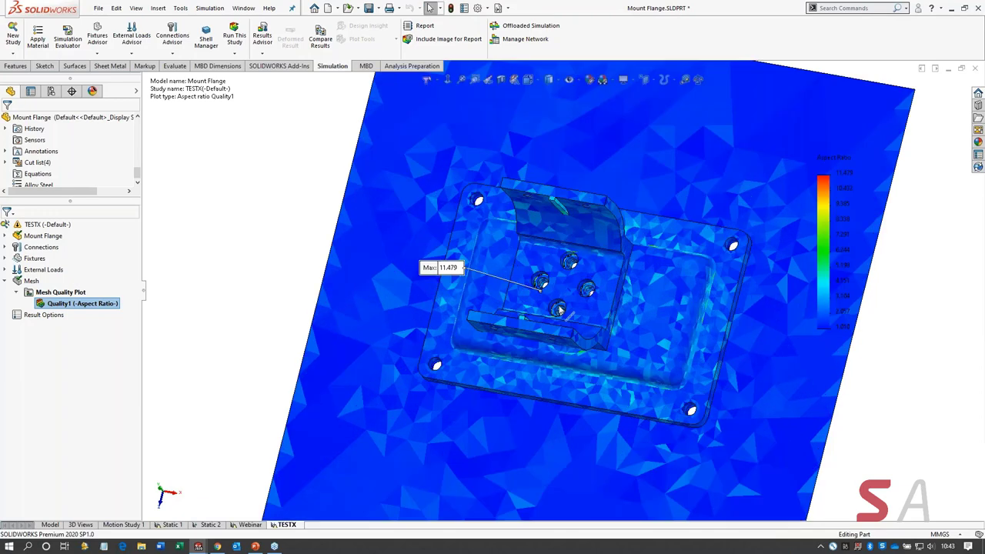
pyautogui.scroll(-5, 559, 310)
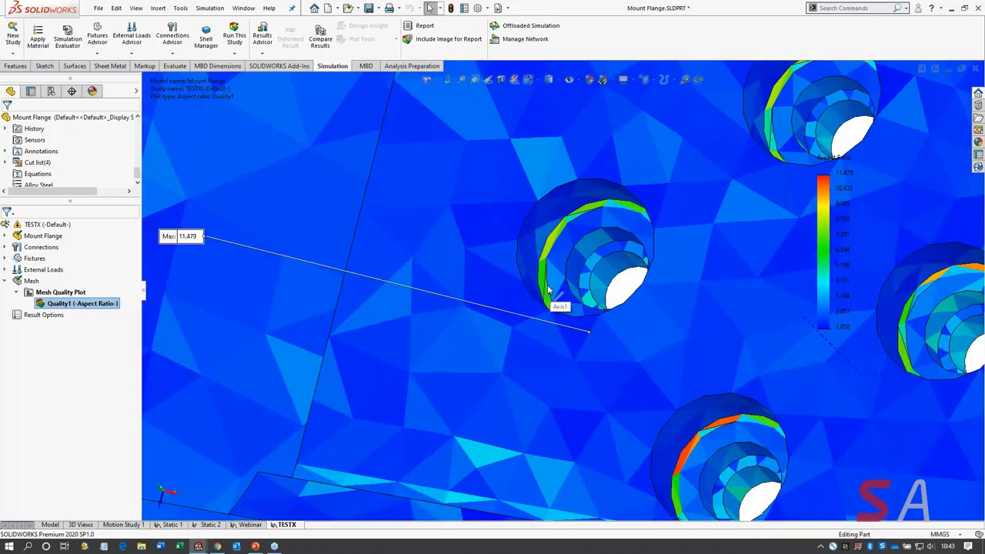
pyautogui.scroll(-5, 639, 372)
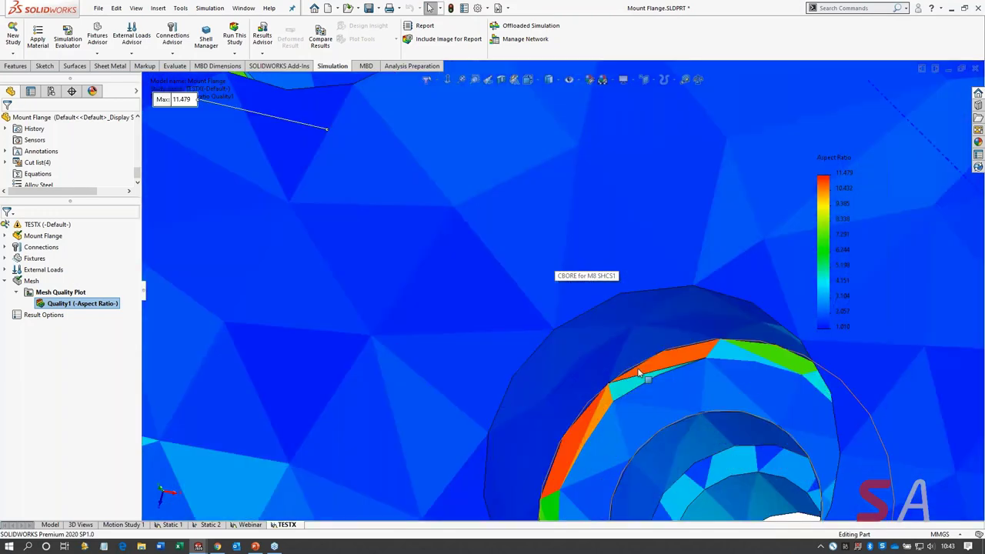
pyautogui.scroll(1, 676, 358)
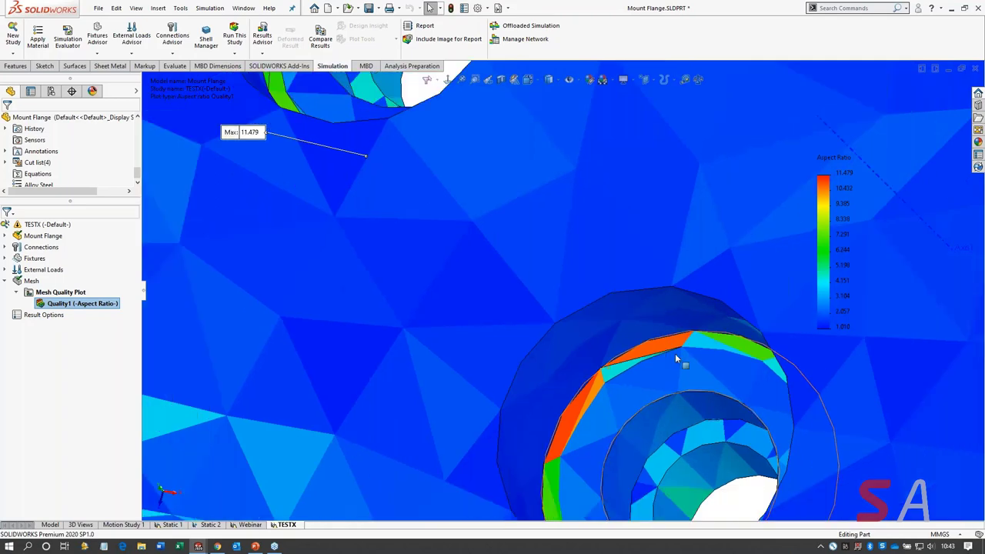
# Step: Compare the plotted element aspect ratios around the seat edges of neighbouring counterbored holes in the cradle
pyautogui.scroll(1, 675, 354)
pyautogui.scroll(1, 675, 353)
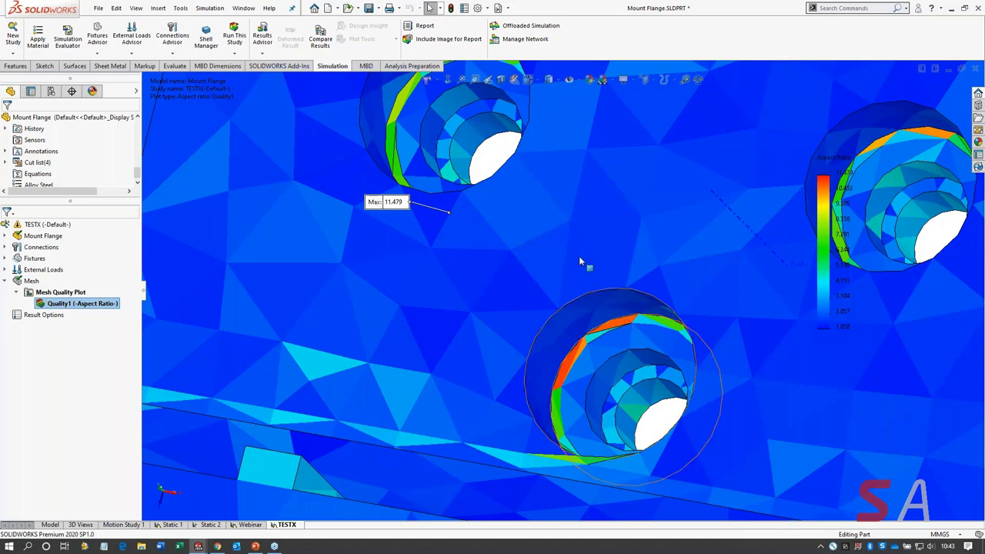
pyautogui.moveTo(558, 183); pyautogui.dragTo(513, 165, button='middle')
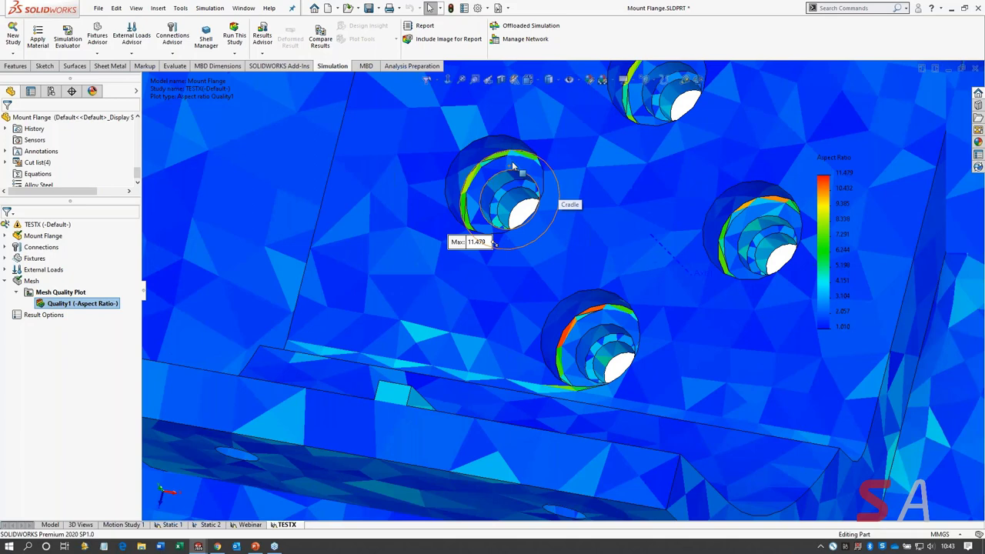
pyautogui.scroll(-5, 513, 165)
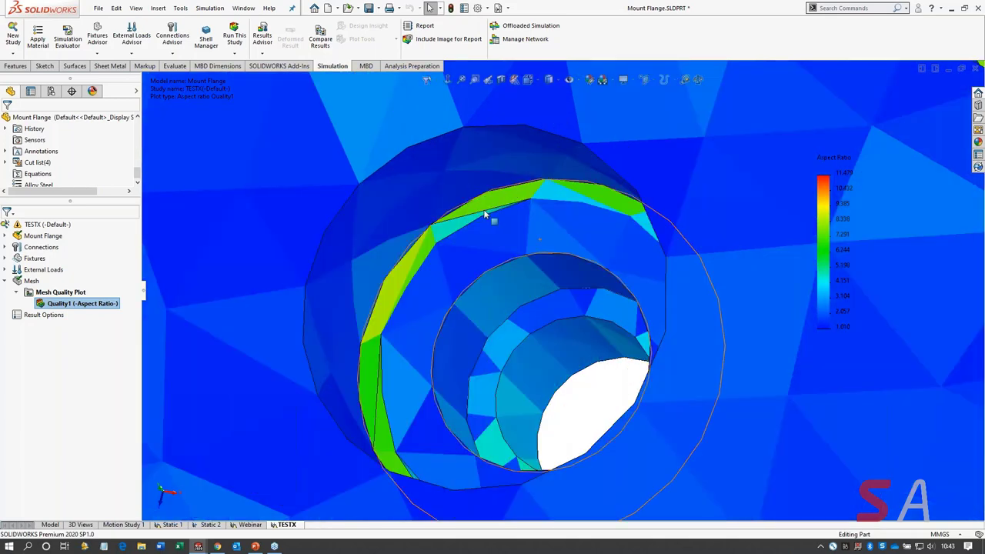
pyautogui.scroll(2, 492, 219)
pyautogui.scroll(3, 504, 223)
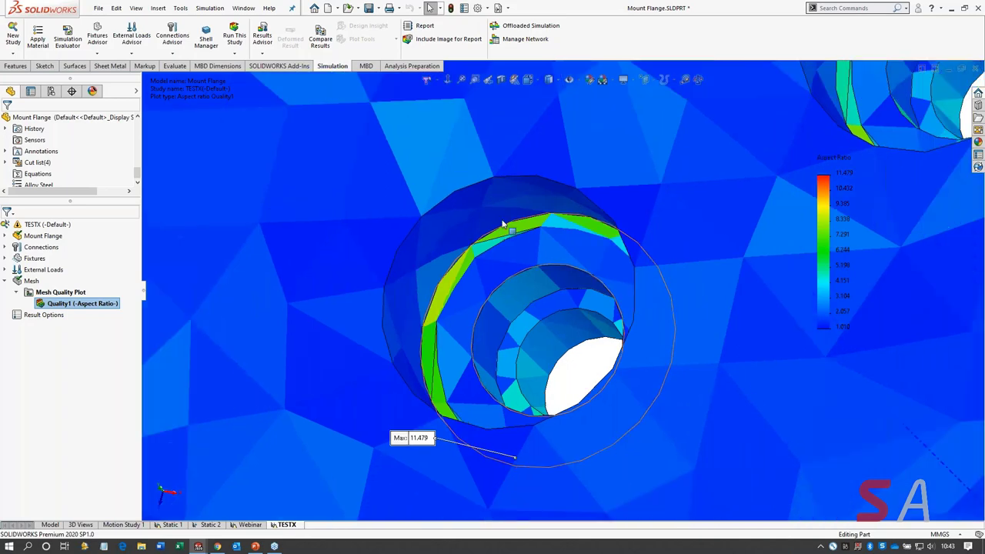
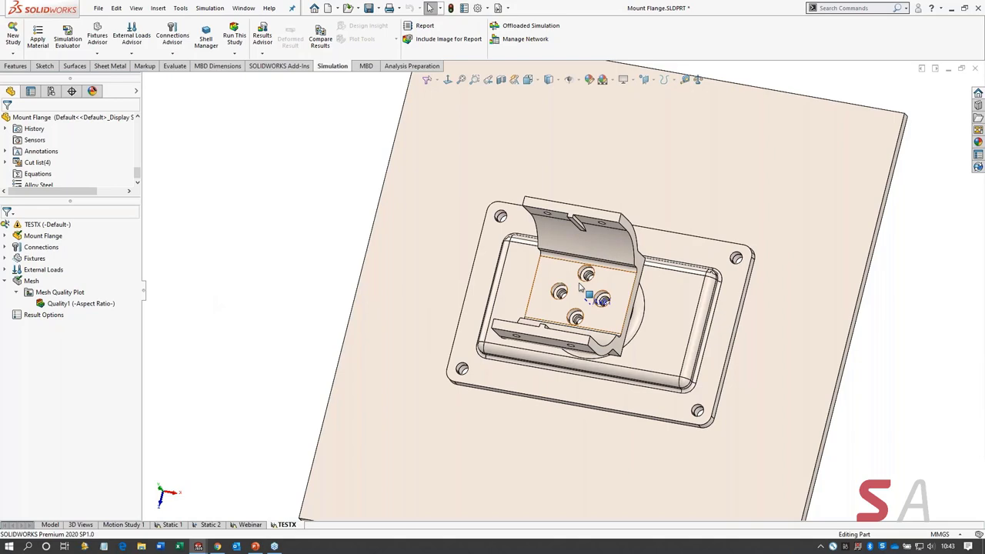
# Step: Start a mesh control on the circular seat edges of the four M8 counterbored holes in the cradle floor
pyautogui.scroll(-2, 581, 286)
pyautogui.scroll(-4, 589, 281)
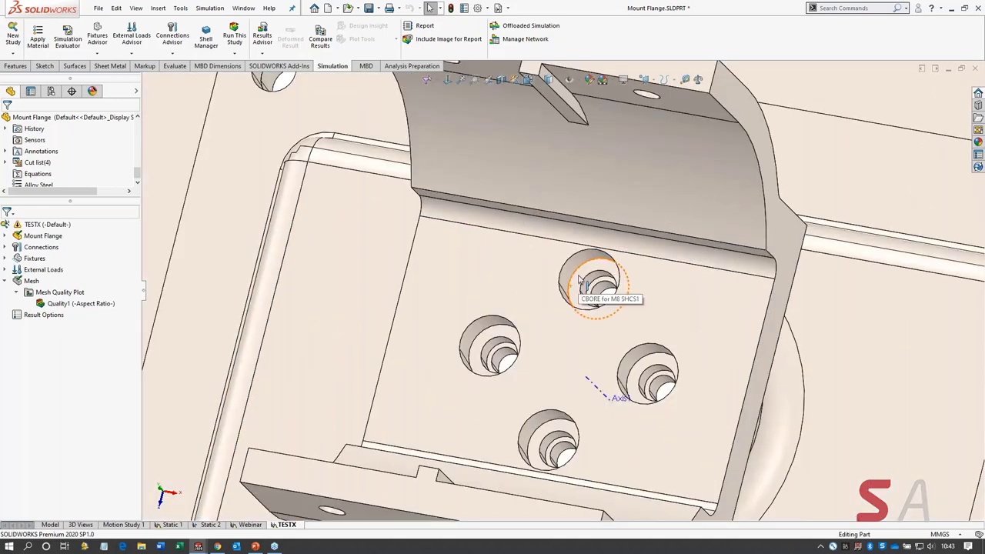
pyautogui.scroll(3, 581, 281)
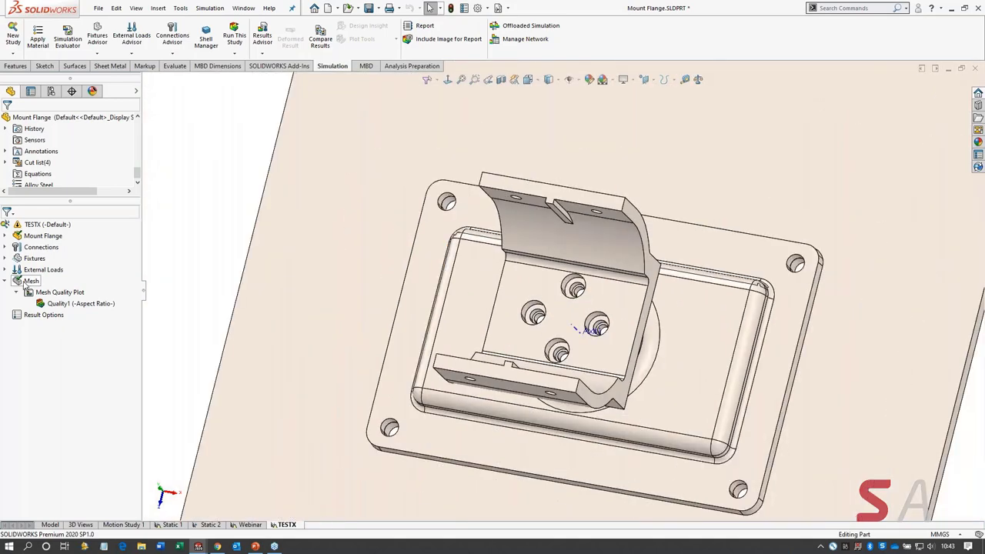
pyautogui.rightClick(26, 283)
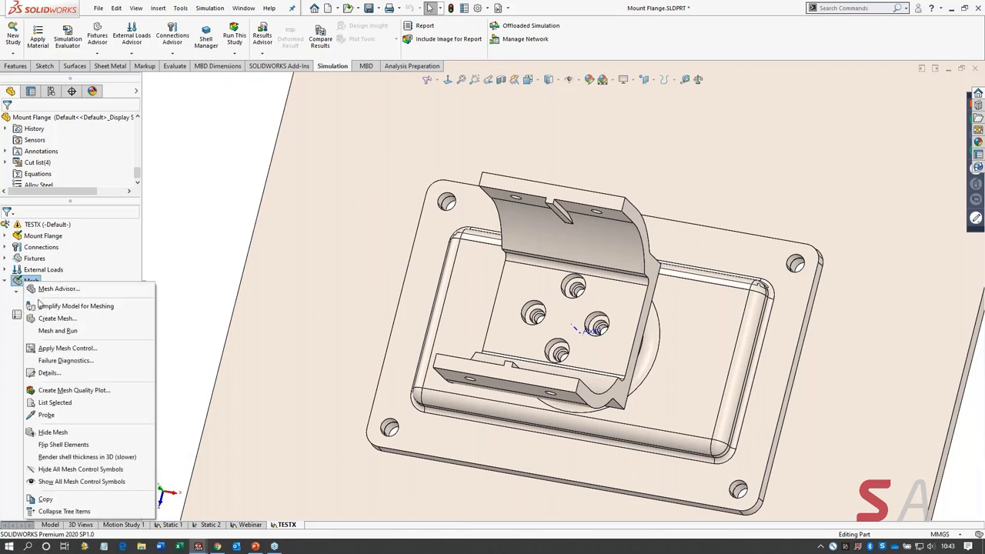
pyautogui.click(68, 348)
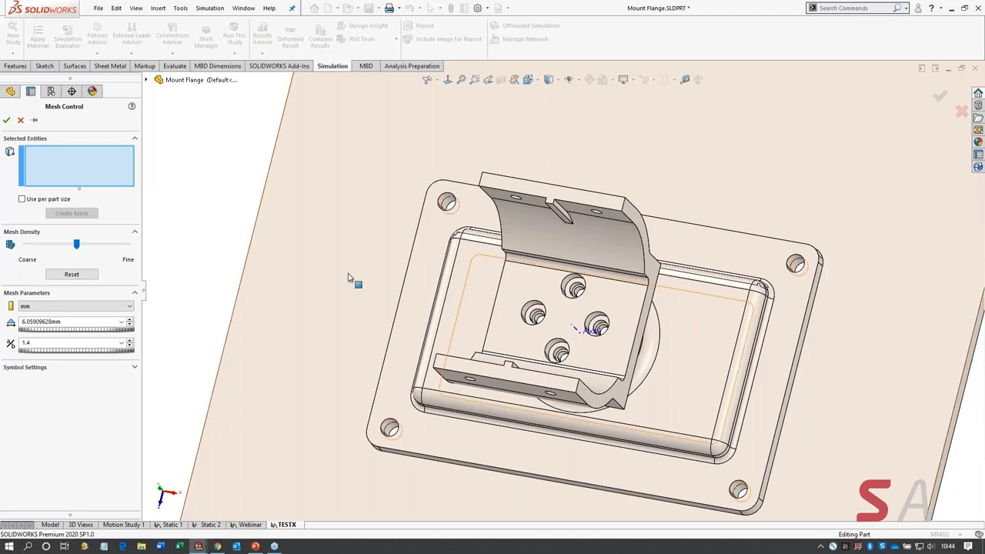
pyautogui.scroll(-5, 509, 302)
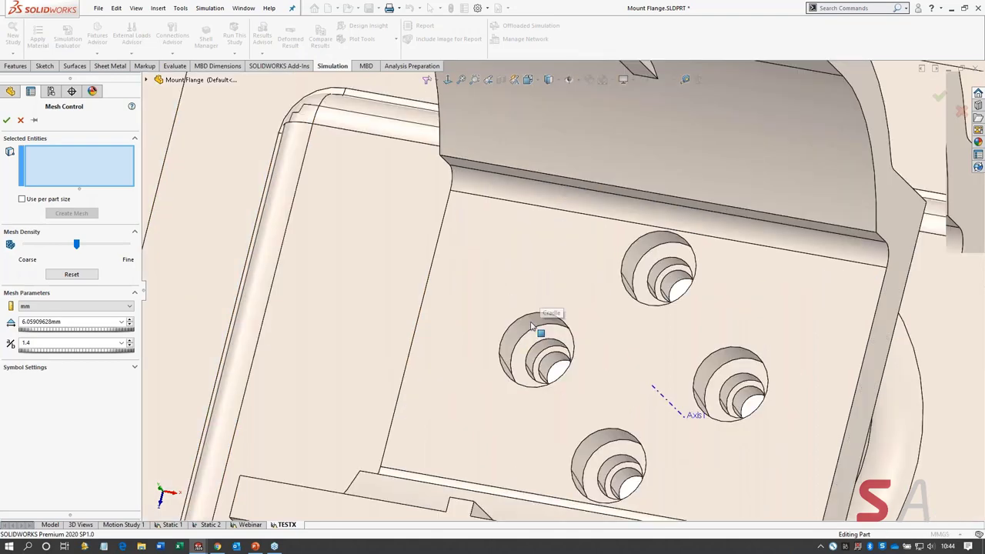
pyautogui.click(546, 329)
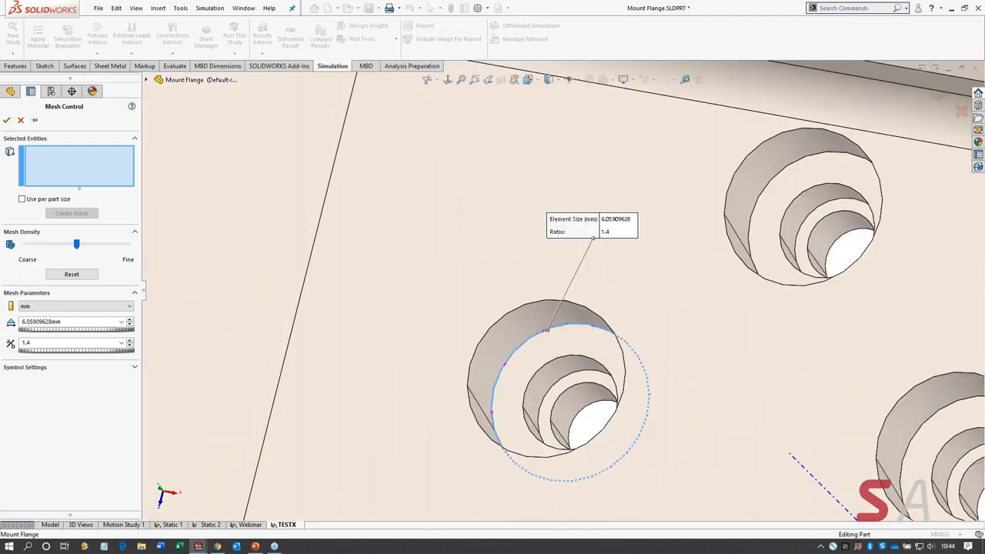
pyautogui.click(761, 198)
pyautogui.scroll(3, 534, 310)
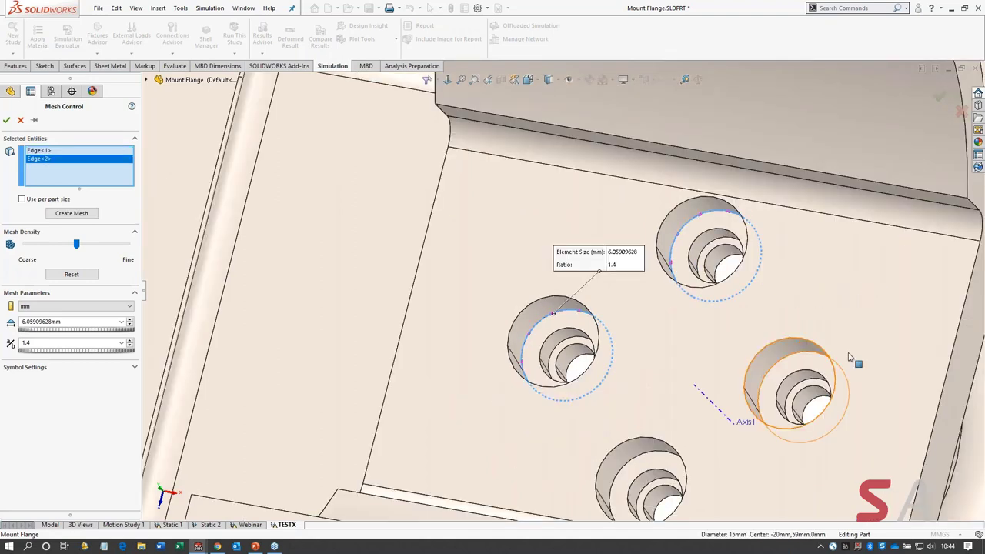
pyautogui.scroll(-2, 797, 369)
pyautogui.click(734, 368)
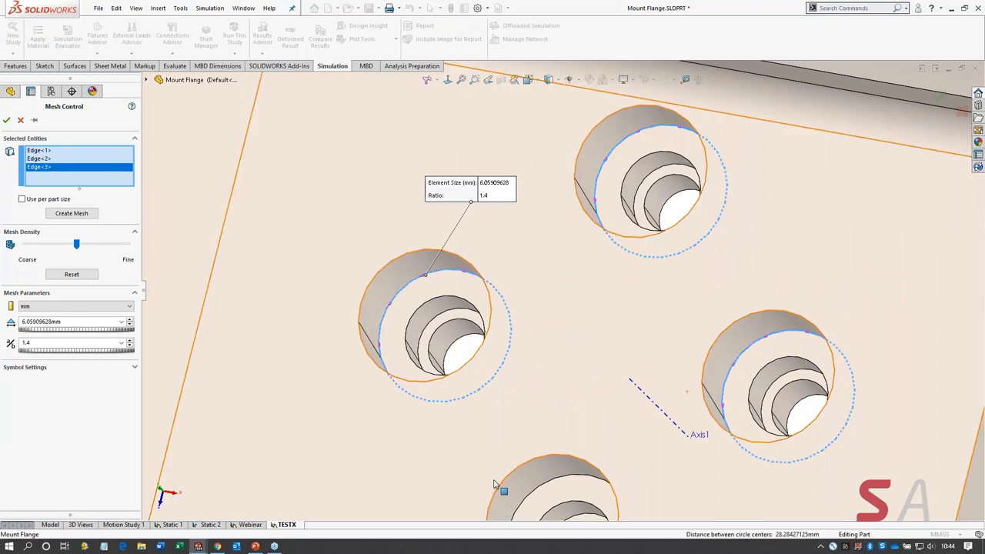
pyautogui.click(549, 486)
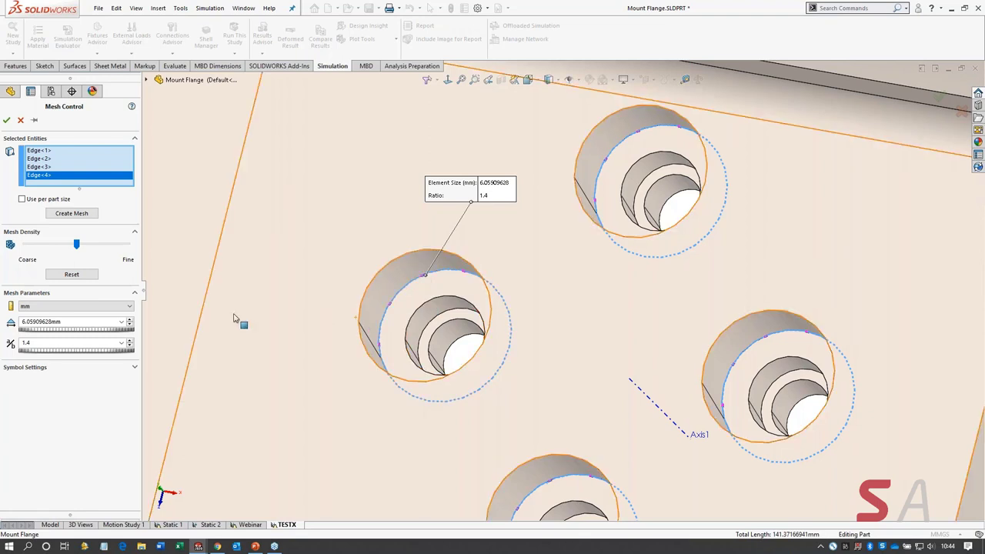
# Step: Set the mesh control's element size to 0.700 mm and apply it to the selected edges
pyautogui.tripleClick(78, 321)
pyautogui.write('0.700mm')
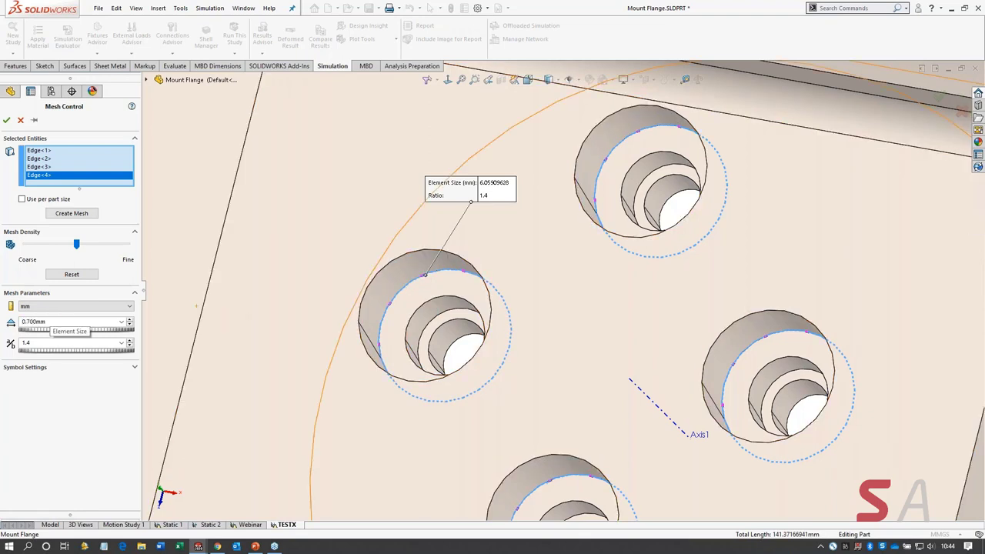
pyautogui.click(7, 120)
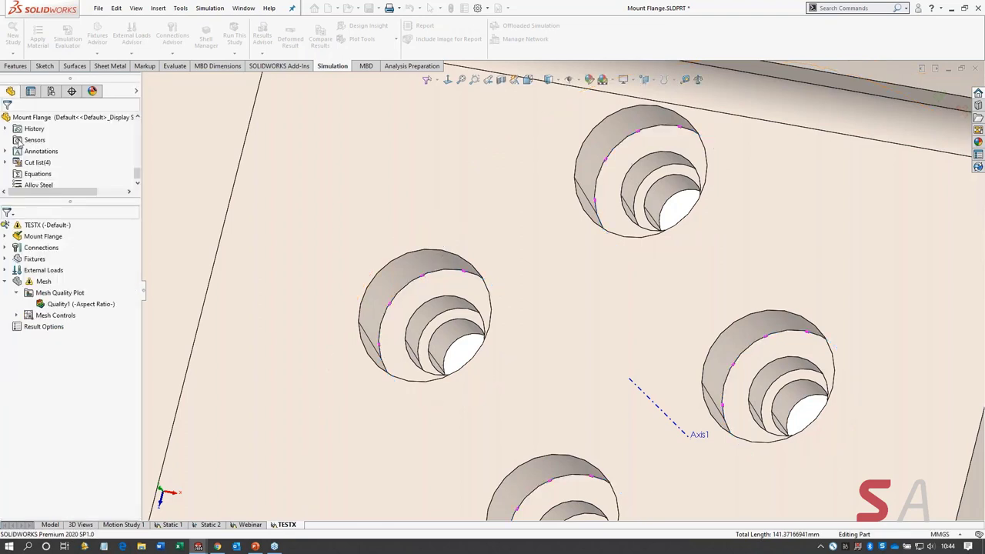
# Step: Remesh the model with the existing curvature-based mesh settings and the new mesh control
pyautogui.scroll(2, 448, 305)
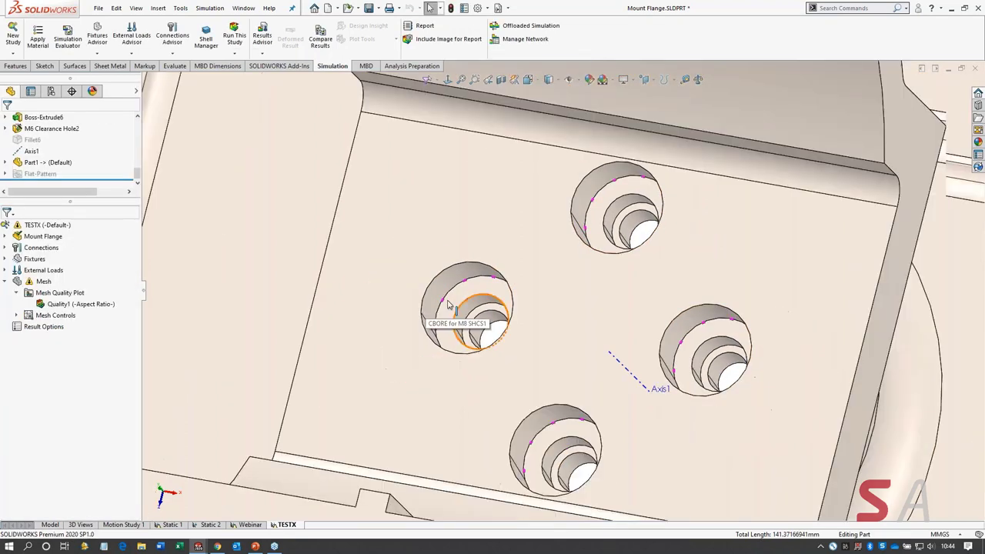
pyautogui.scroll(3, 448, 305)
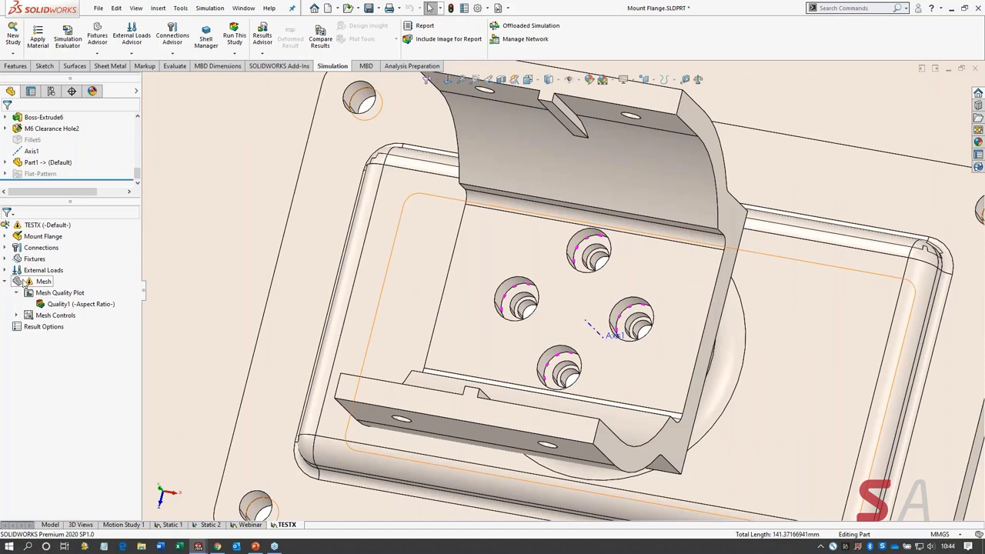
pyautogui.rightClick(23, 283)
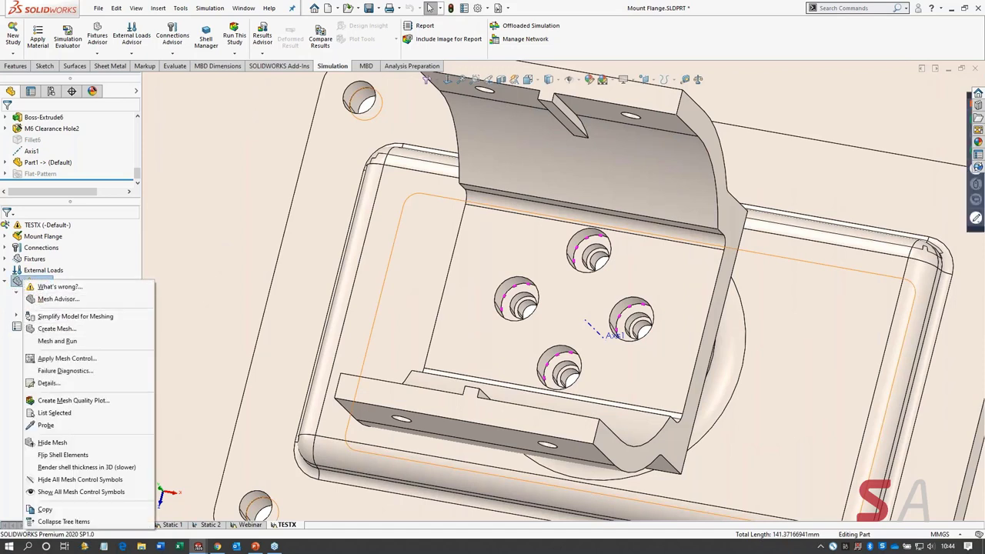
pyautogui.click(40, 328)
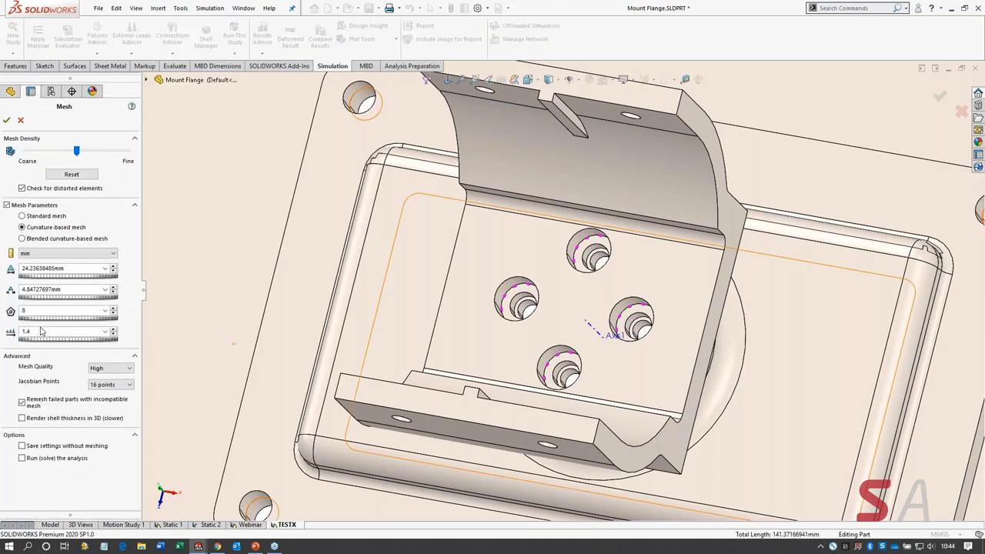
pyautogui.click(7, 121)
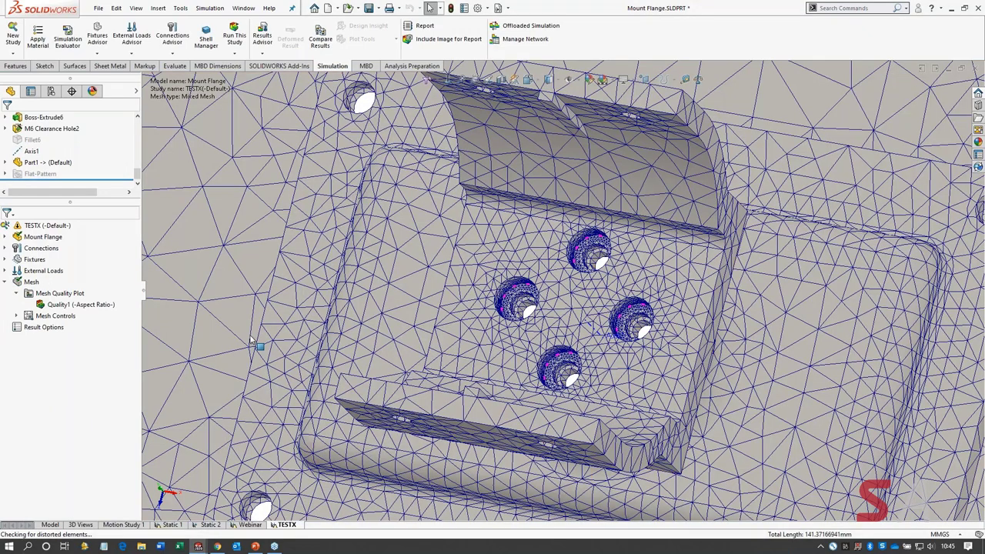
# Step: Examine the refined elements in one counterbored hole and show the Quality1 aspect ratio plot
pyautogui.scroll(-10, 505, 308)
pyautogui.scroll(-3, 505, 308)
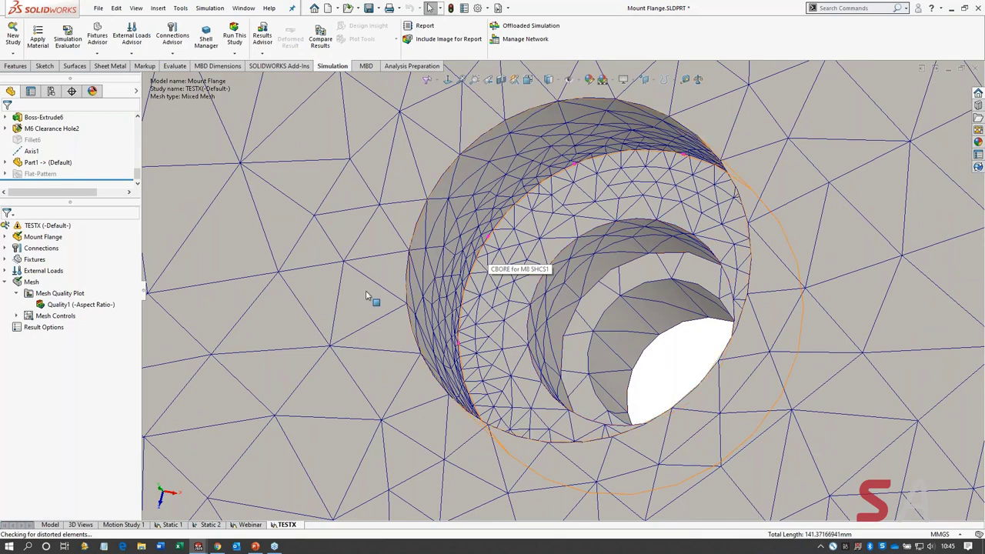
pyautogui.rightClick(77, 305)
pyautogui.click(71, 314)
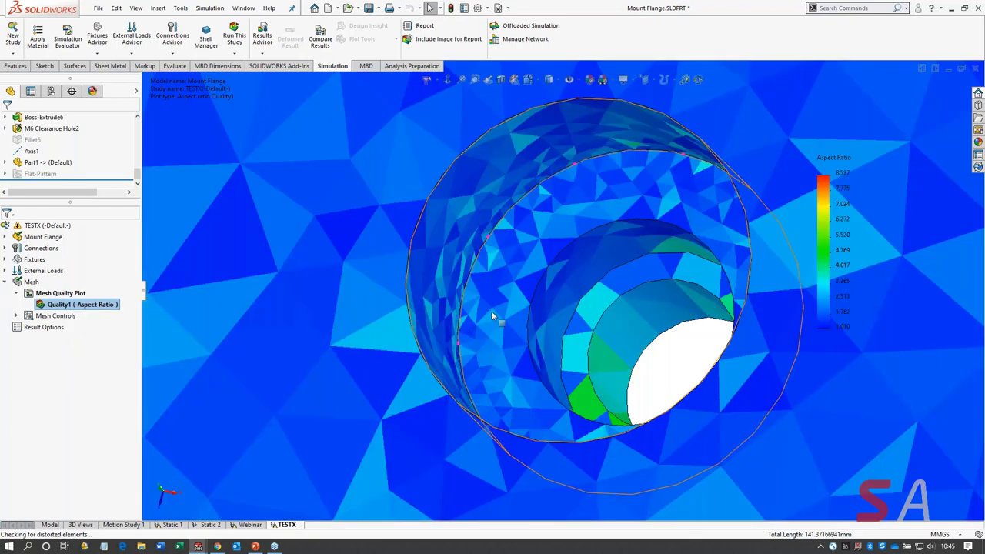
# Step: Examine the updated aspect ratio plot across the counterbored holes, its color legend and the whole flange
pyautogui.moveTo(557, 270); pyautogui.dragTo(551, 283, button='middle')
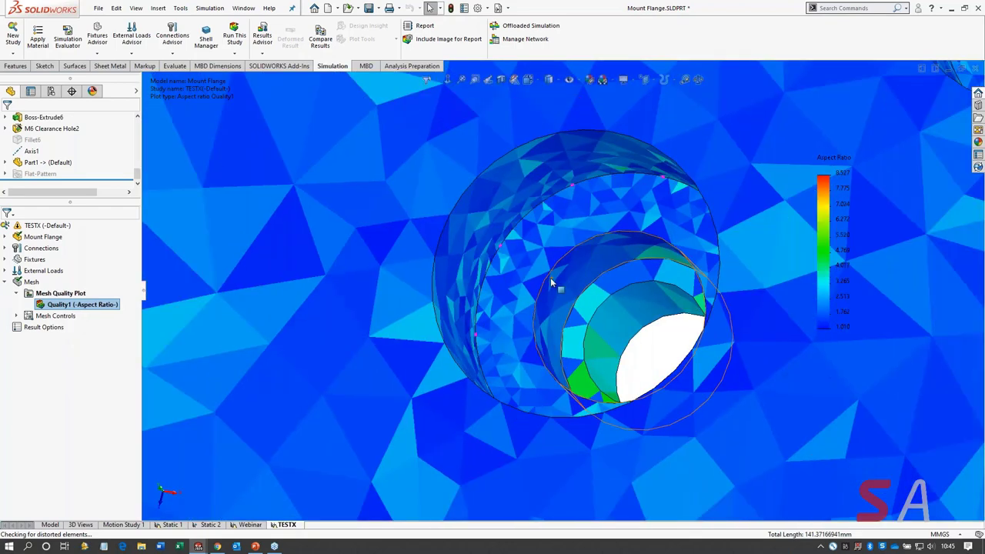
pyautogui.scroll(3, 551, 283)
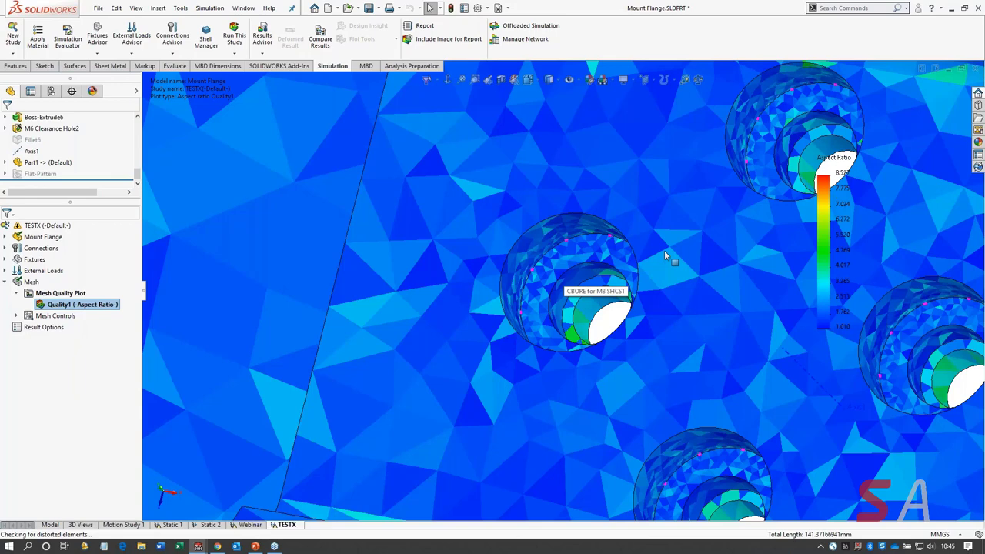
pyautogui.scroll(-2, 856, 187)
pyautogui.scroll(2, 850, 190)
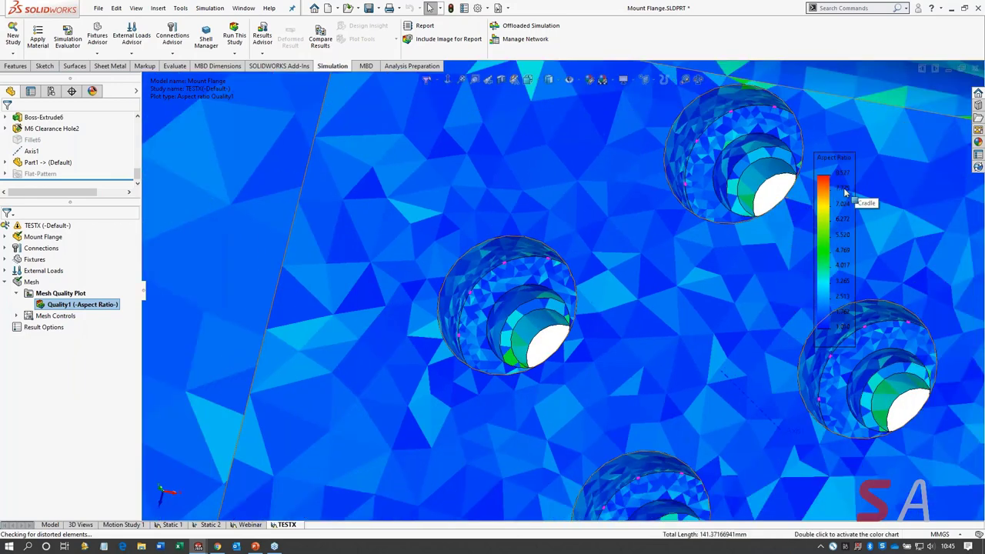
pyautogui.click(697, 296)
pyautogui.press('f')
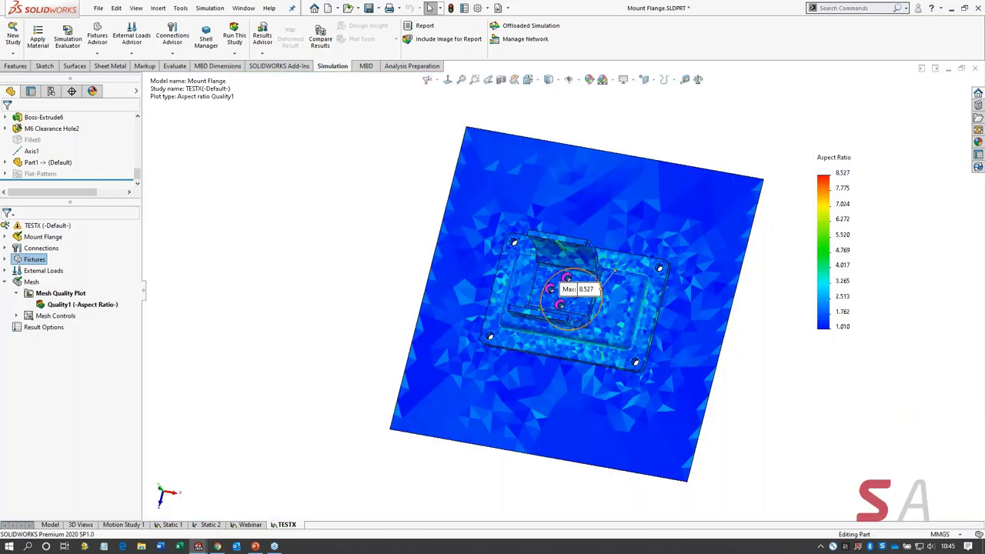
# Step: Inspect the plotted aspect ratios of the refined elements along one counterbore's seat edge up close
pyautogui.scroll(-3, 585, 296)
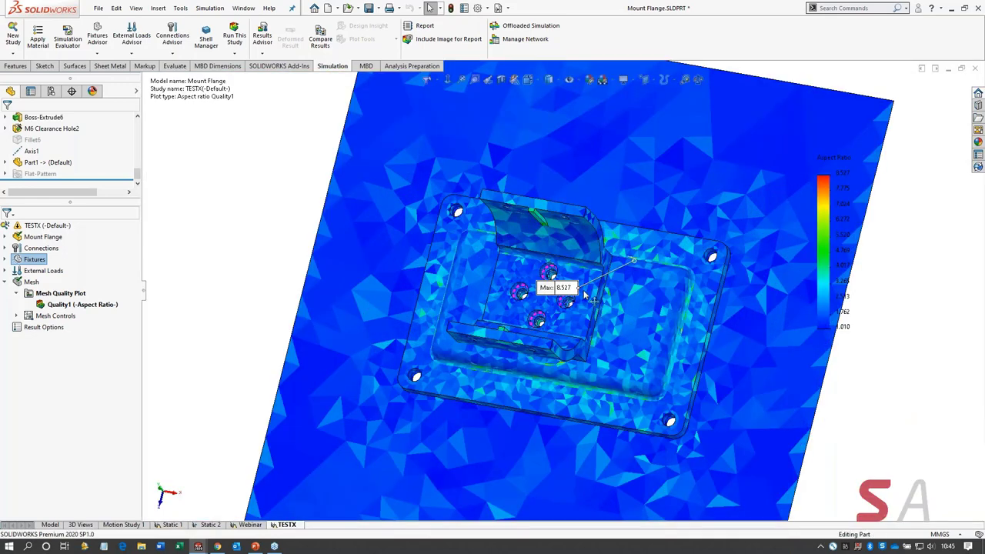
pyautogui.scroll(-5, 554, 298)
pyautogui.scroll(-5, 483, 292)
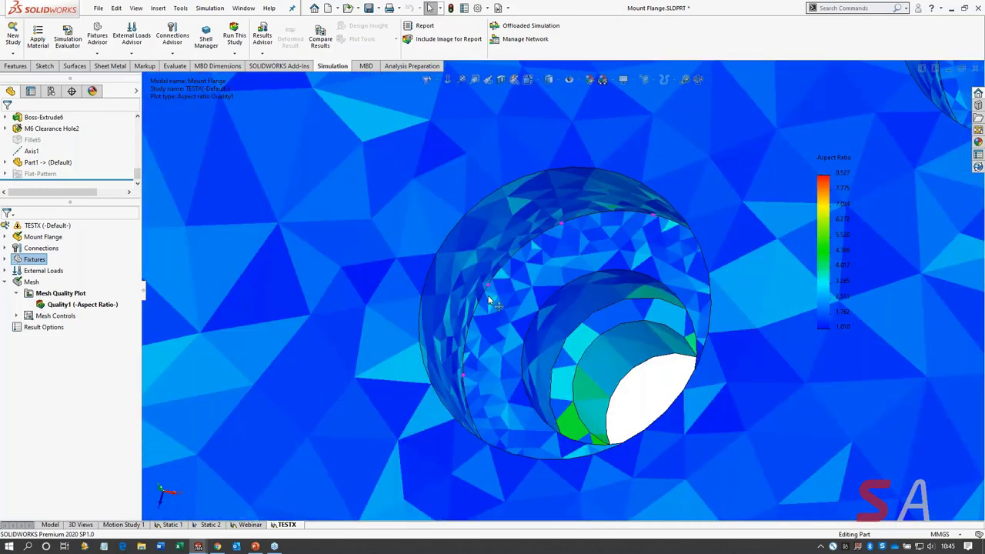
pyautogui.scroll(-2, 485, 308)
pyautogui.scroll(-2, 481, 316)
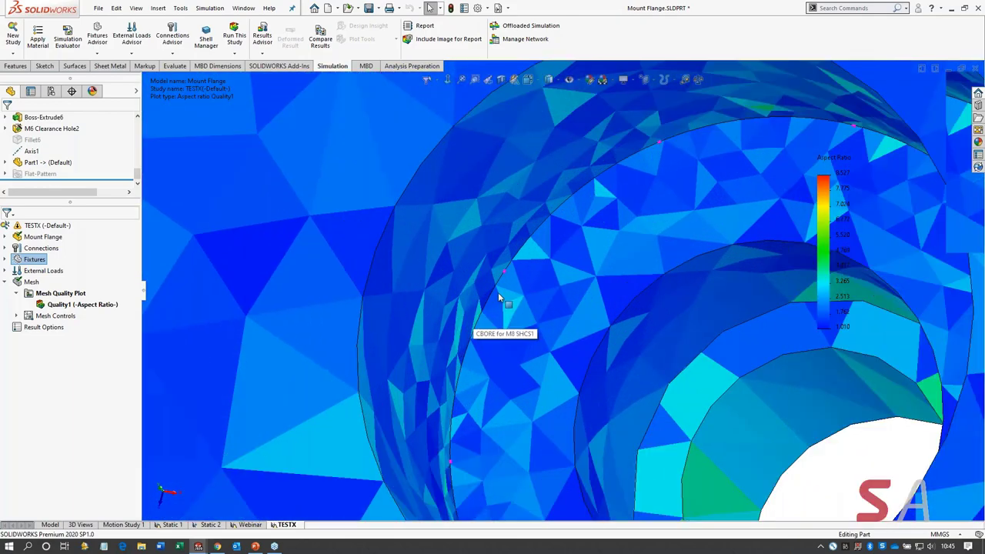
pyautogui.scroll(-2, 499, 299)
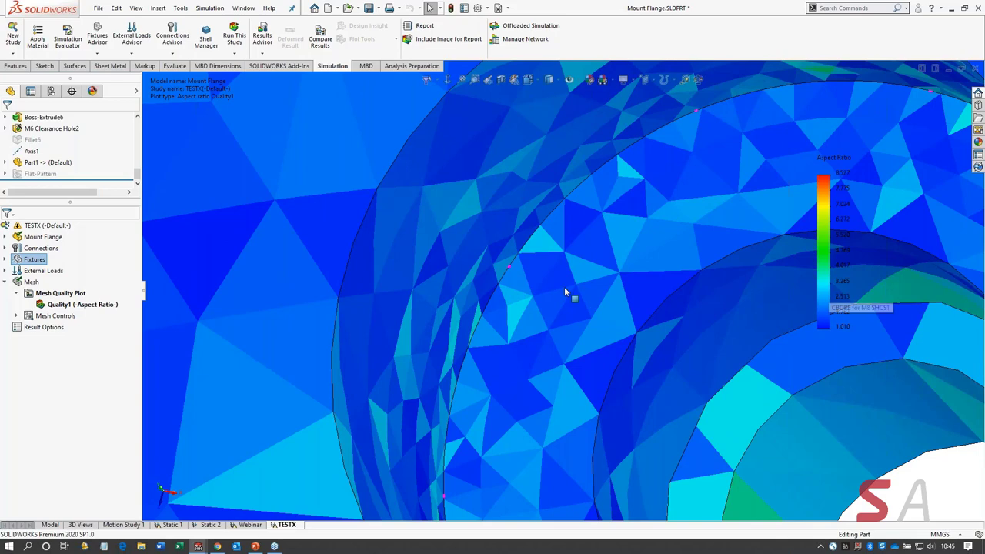
pyautogui.scroll(2, 565, 290)
pyautogui.scroll(3, 567, 289)
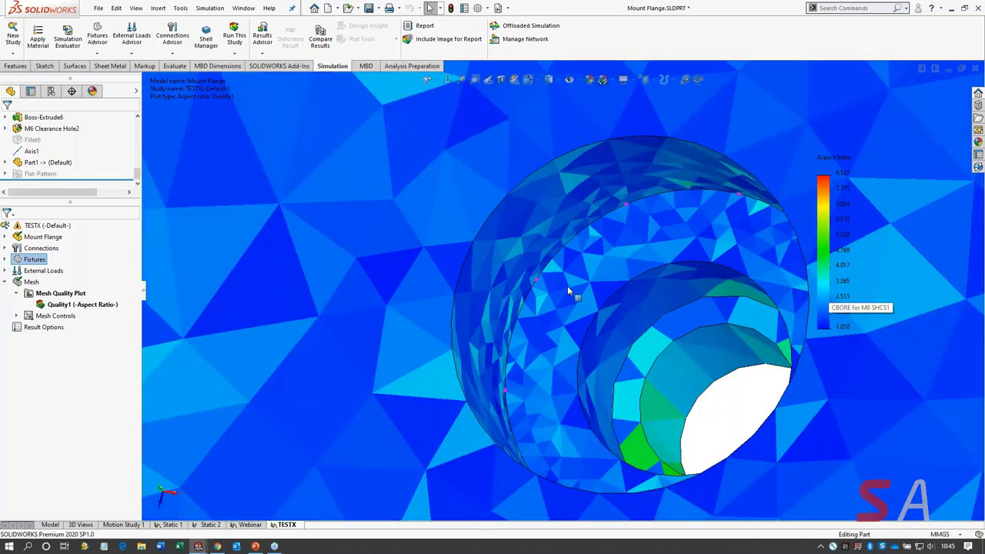
pyautogui.scroll(3, 567, 286)
pyautogui.press('f')
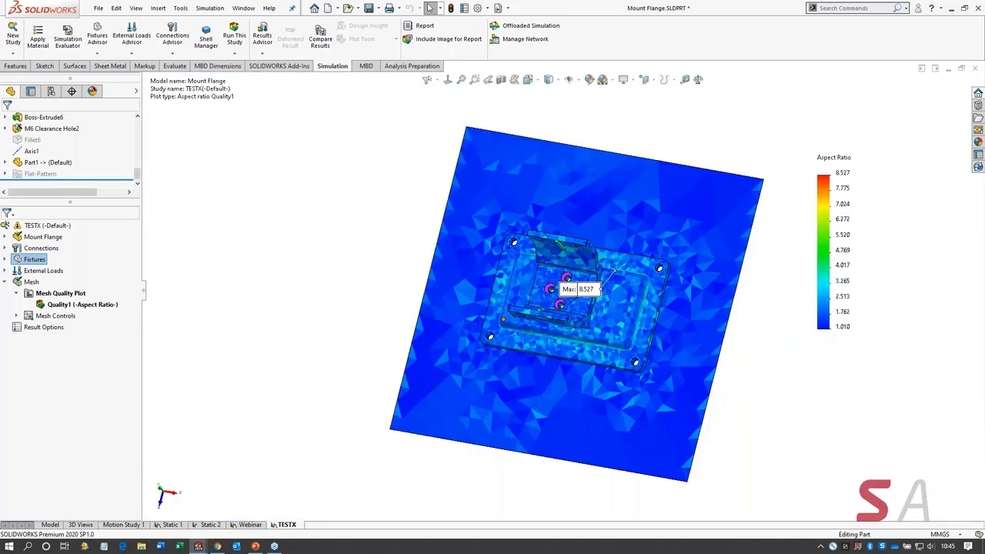
# Step: Hide the Quality1 aspect ratio plot of the TESTX study
pyautogui.scroll(-1, 590, 298)
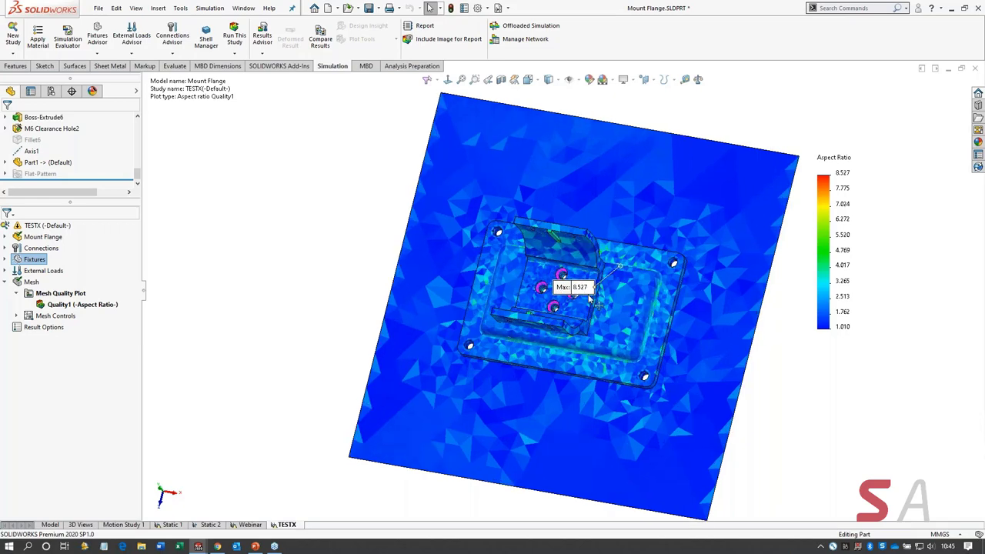
pyautogui.scroll(-2, 590, 299)
pyautogui.rightClick(84, 305)
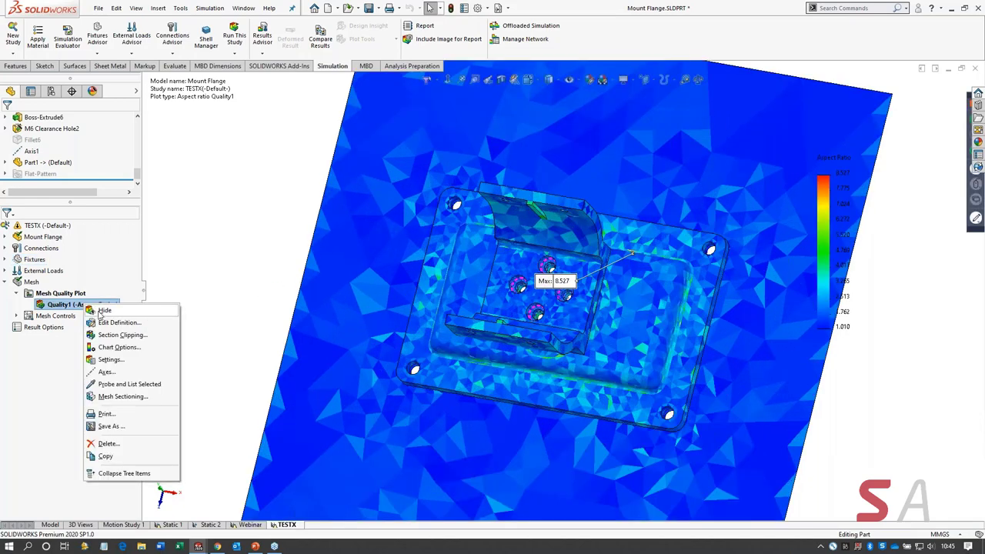
pyautogui.click(104, 310)
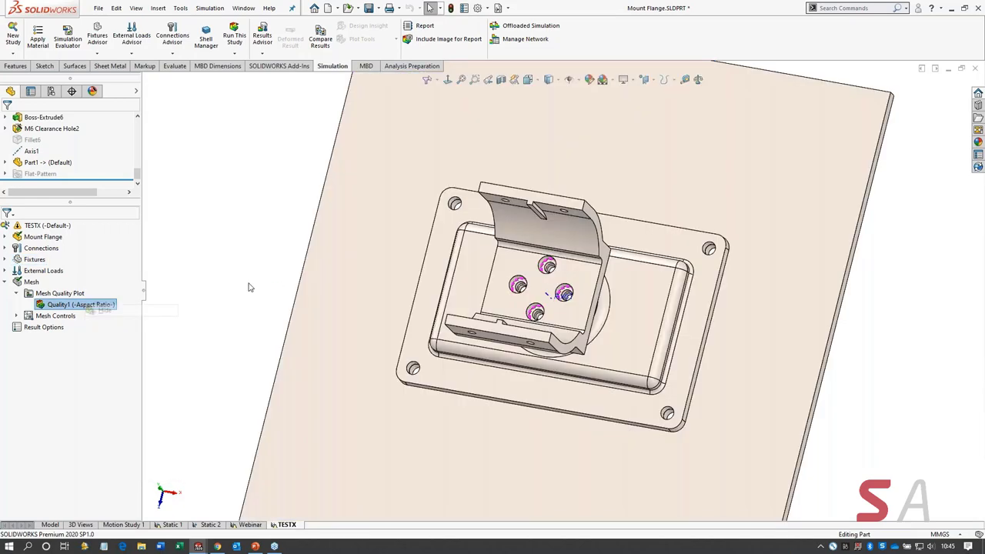
pyautogui.rightClick(38, 226)
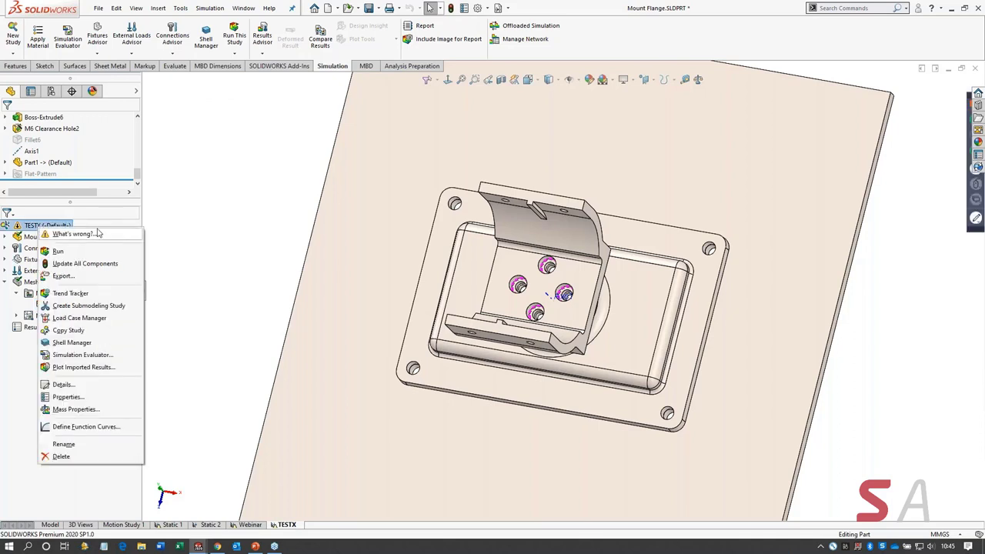
pyautogui.click(201, 231)
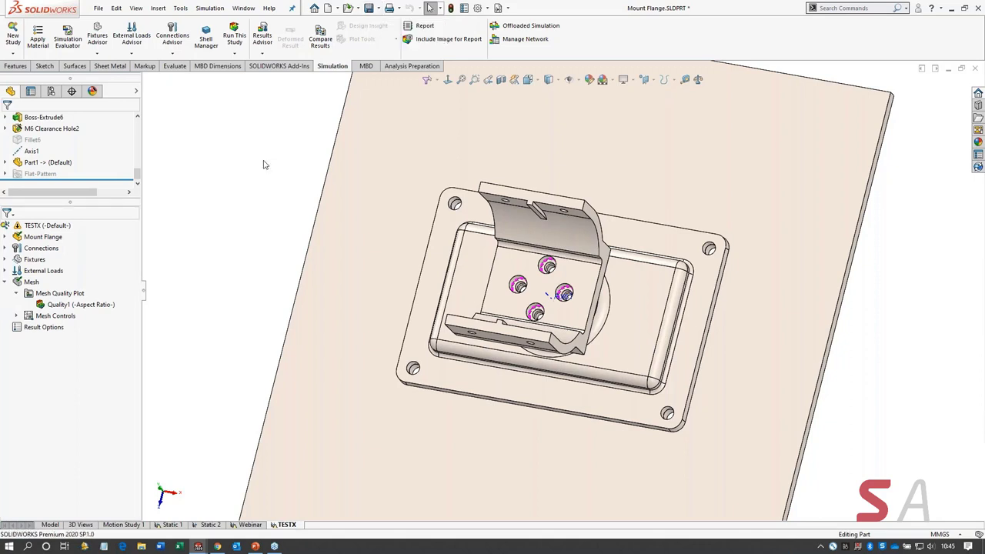
pyautogui.rightClick(58, 229)
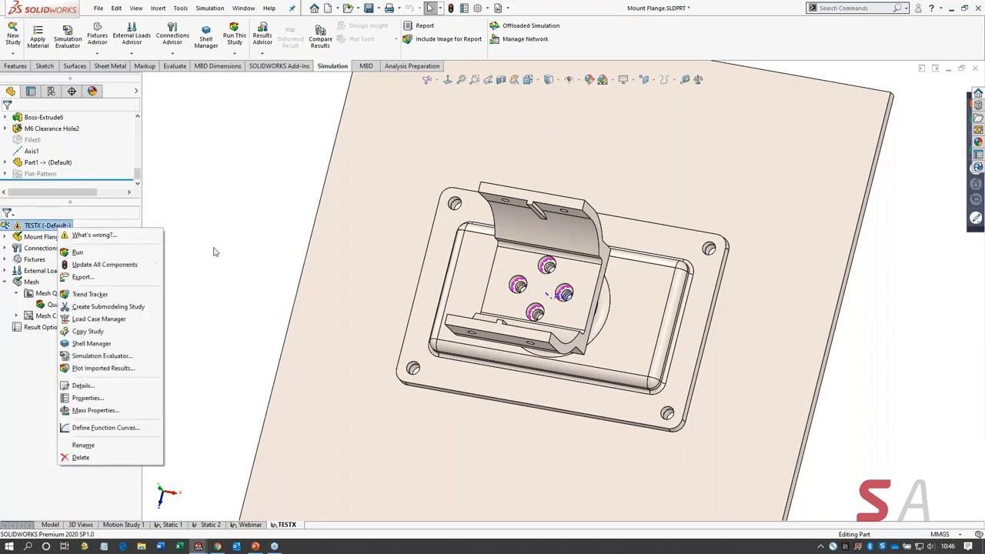
pyautogui.click(247, 257)
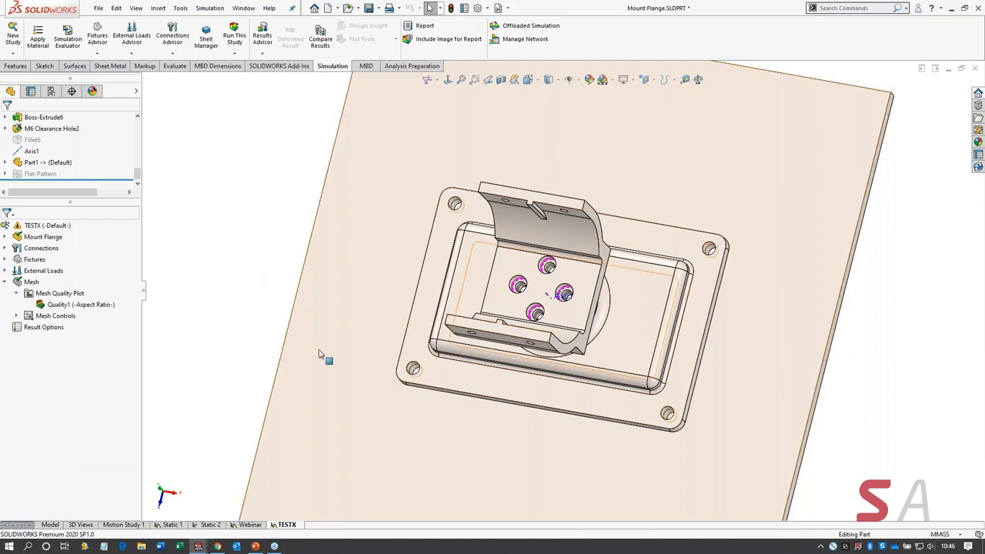
# Step: Switch from TESTX to the already solved Static 2 study of the Mount Flange
pyautogui.click(206, 524)
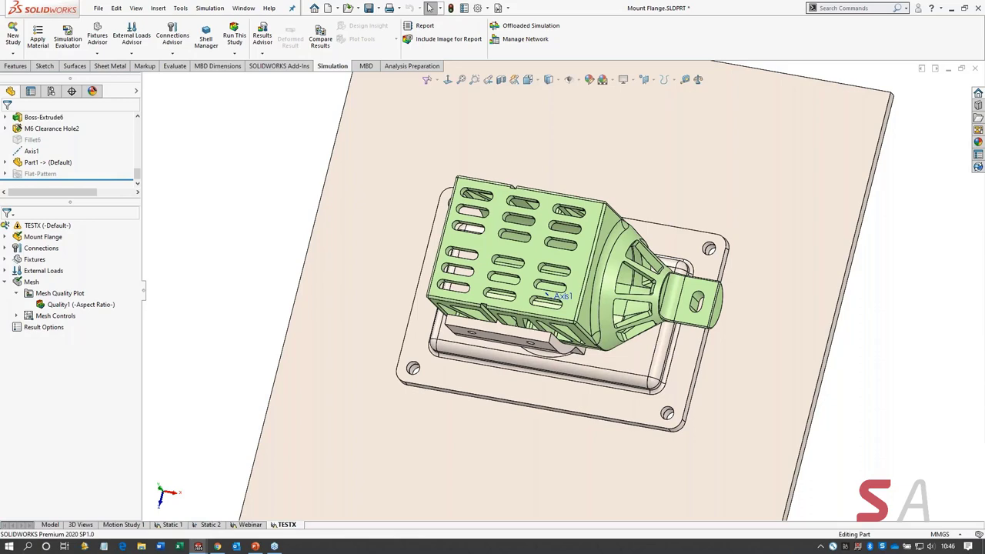
pyautogui.moveTo(465, 430); pyautogui.dragTo(477, 357, button='middle')
pyautogui.press('f')
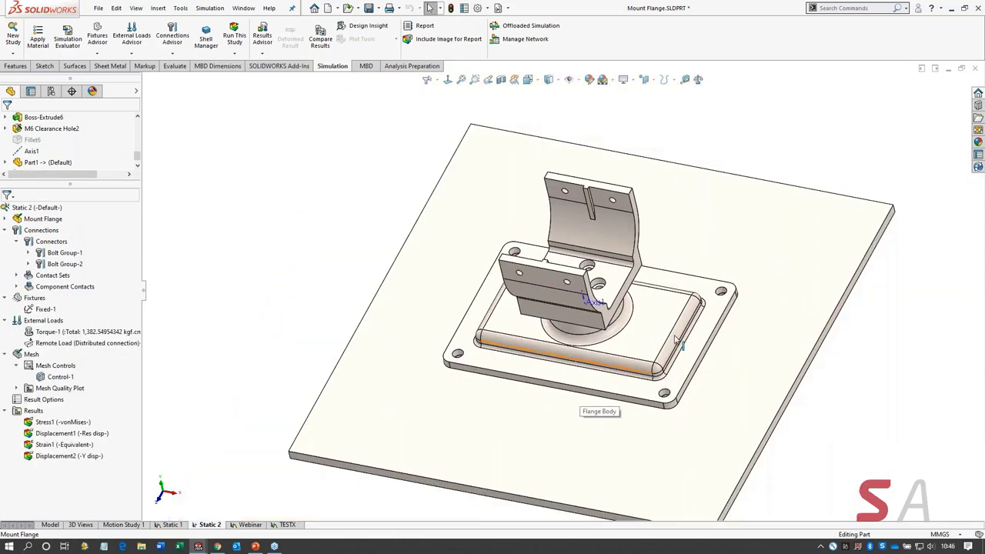
pyautogui.scroll(-3, 677, 340)
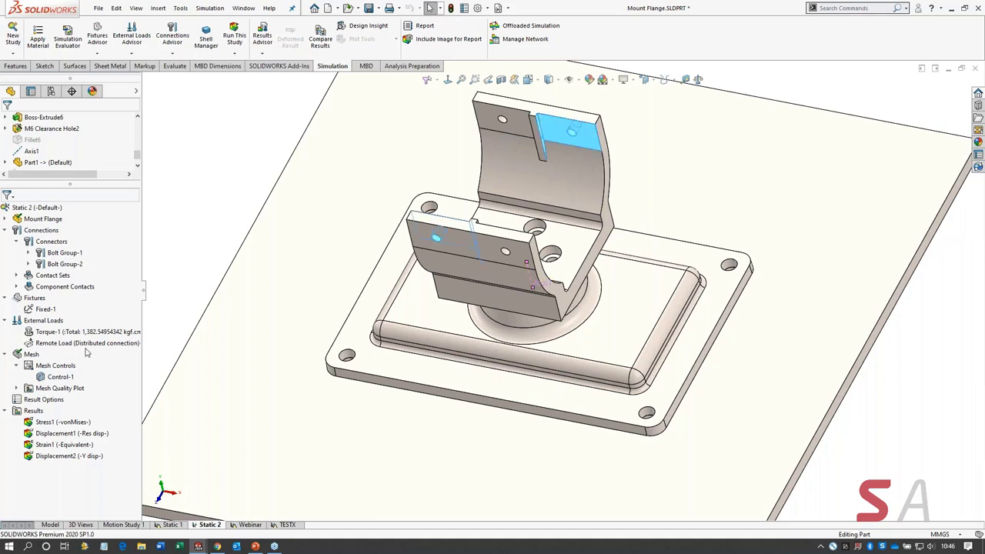
# Step: Review the mesh details of Static 2, including element sizes, mesher type and node and element totals, and close them
pyautogui.rightClick(28, 354)
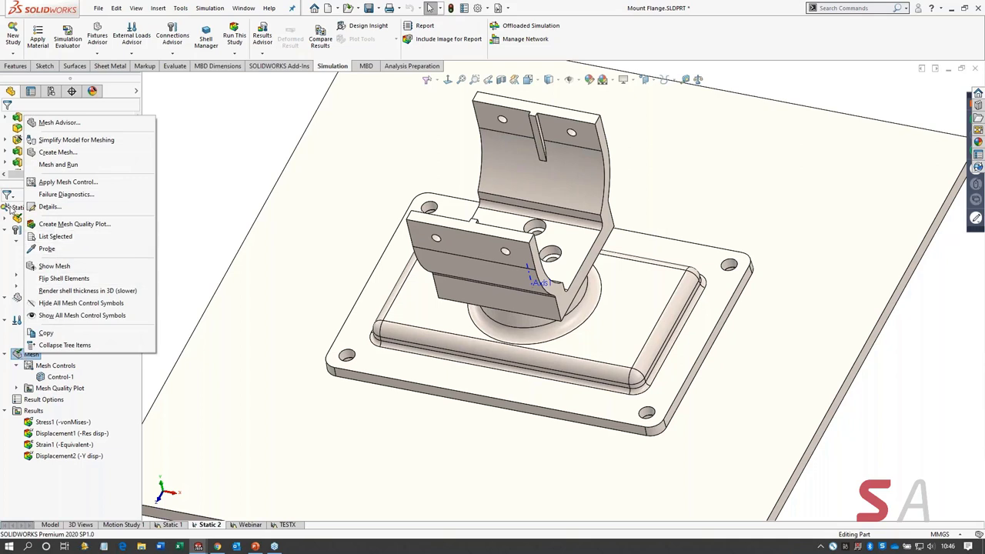
pyautogui.click(42, 207)
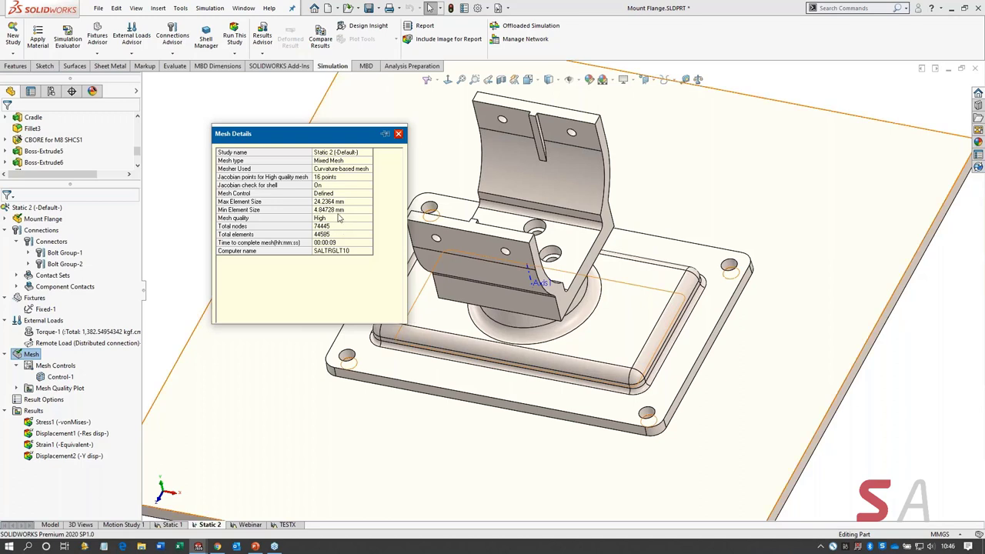
pyautogui.click(398, 135)
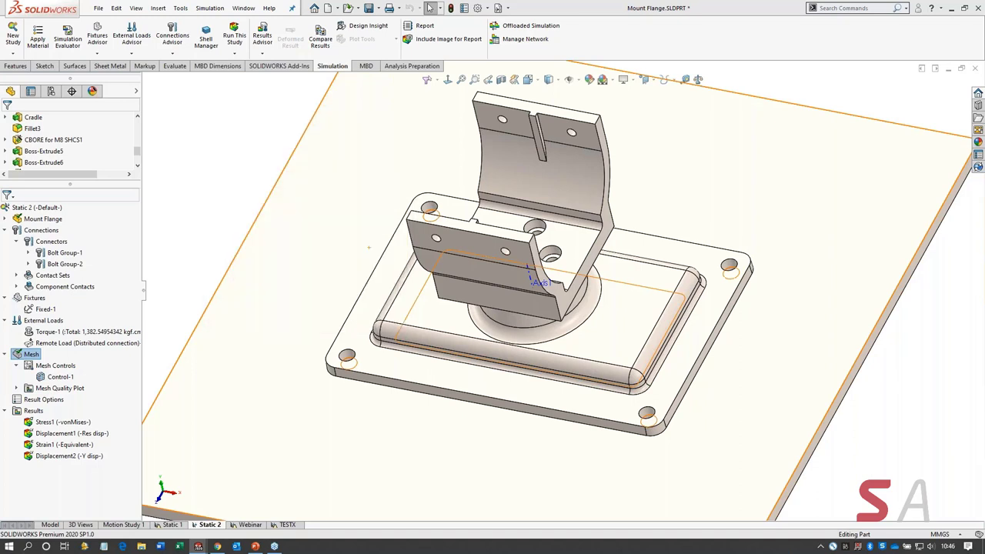
pyautogui.click(368, 247)
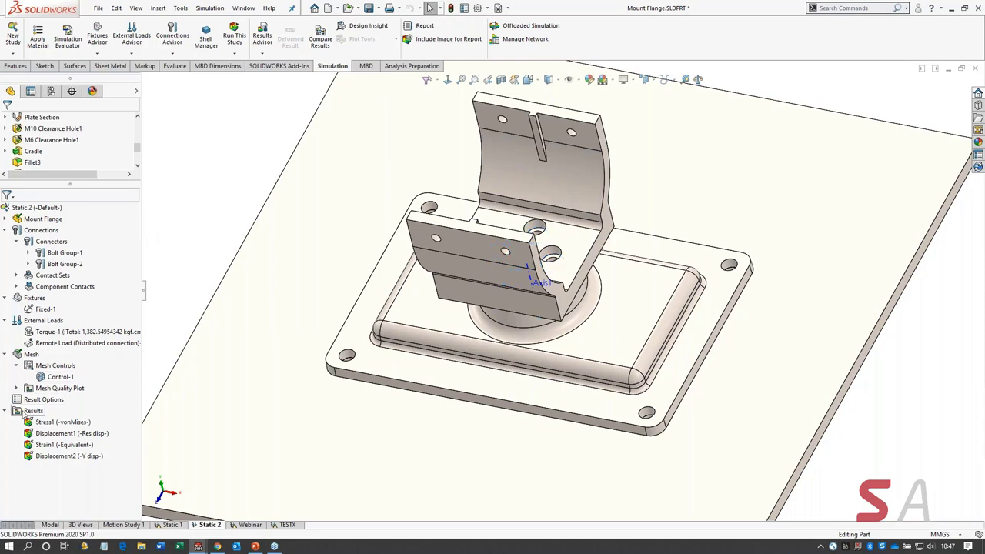
# Step: Read the solver messages of the Static 2 results, enlarging the message window to see the bolt warning, and close it
pyautogui.click(31, 413)
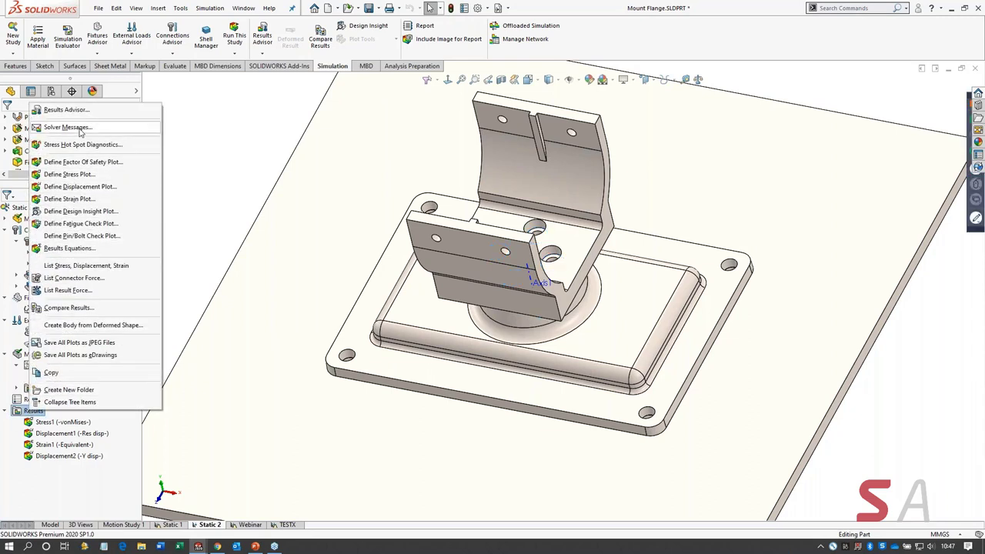
pyautogui.click(79, 129)
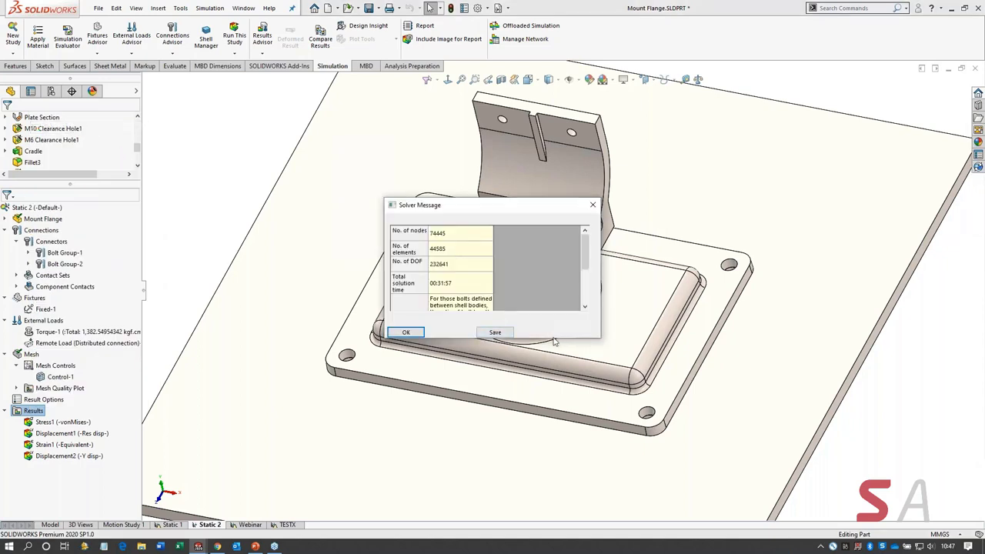
pyautogui.moveTo(554, 341); pyautogui.dragTo(547, 398)
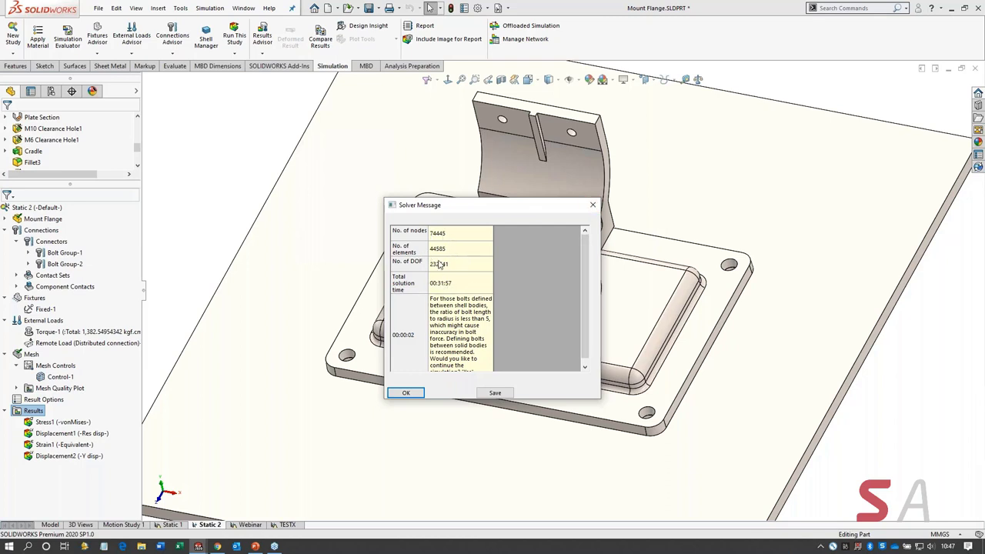
pyautogui.click(593, 206)
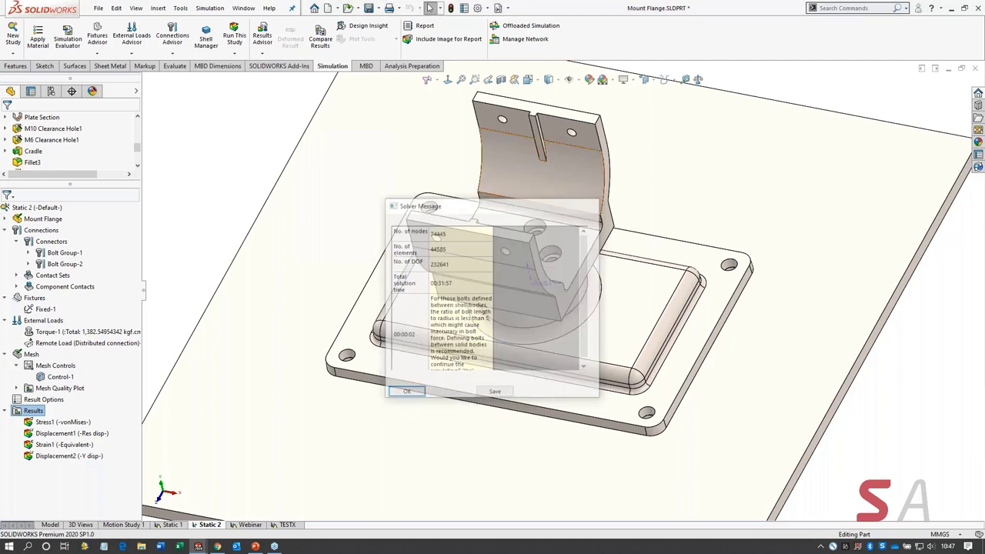
# Step: Show the Stress1 von Mises plot of Static 2 and examine it across the cradle, flange and base plate
pyautogui.click(29, 422)
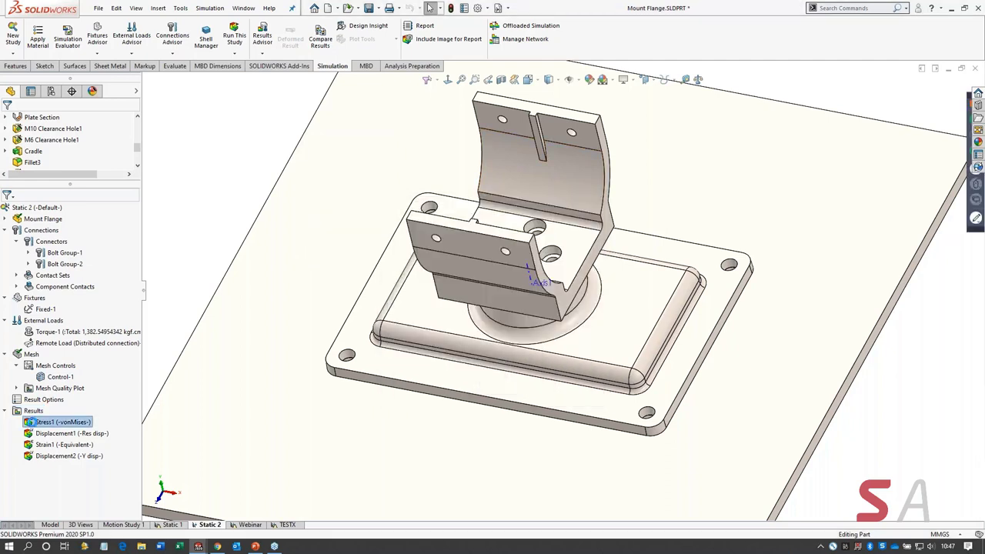
pyautogui.doubleClick(29, 422)
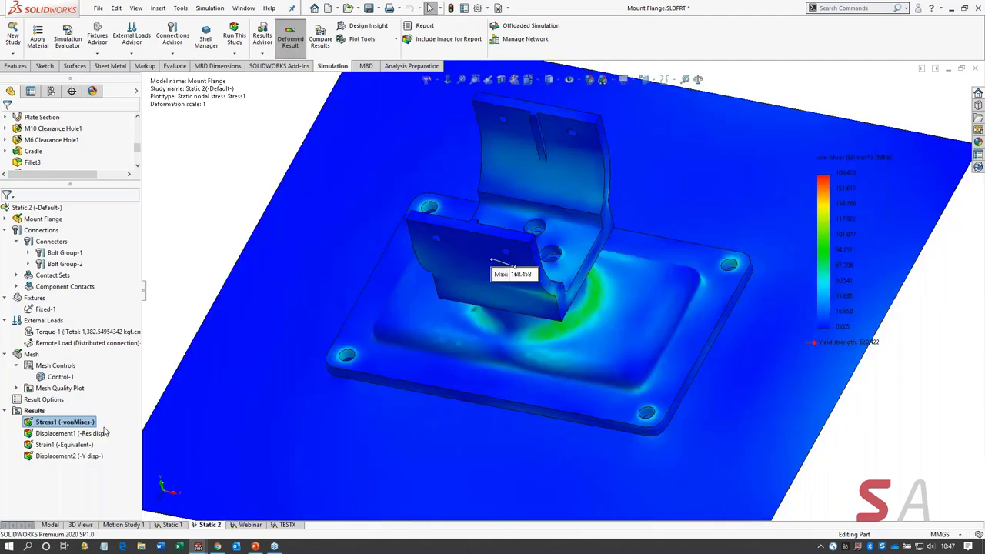
pyautogui.scroll(3, 665, 326)
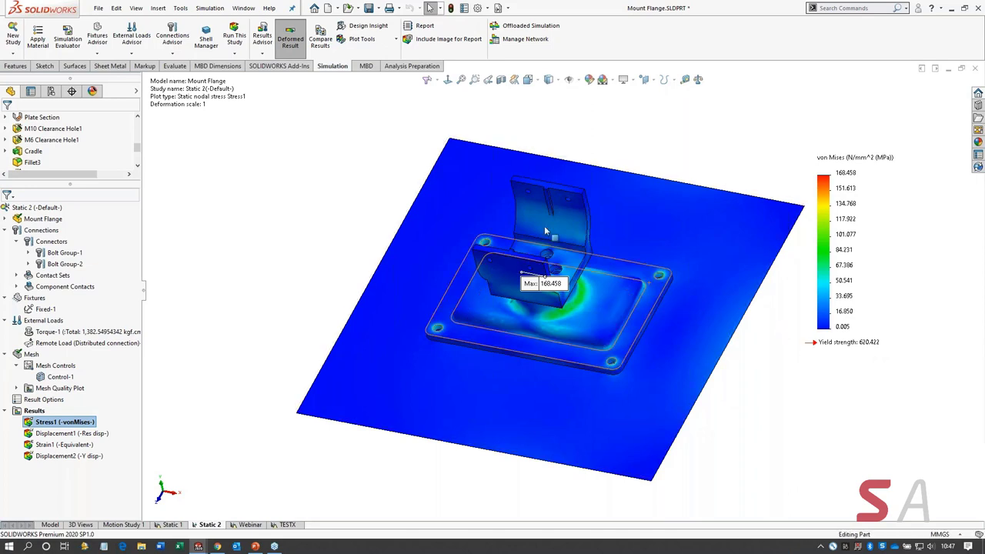
pyautogui.scroll(-2, 669, 235)
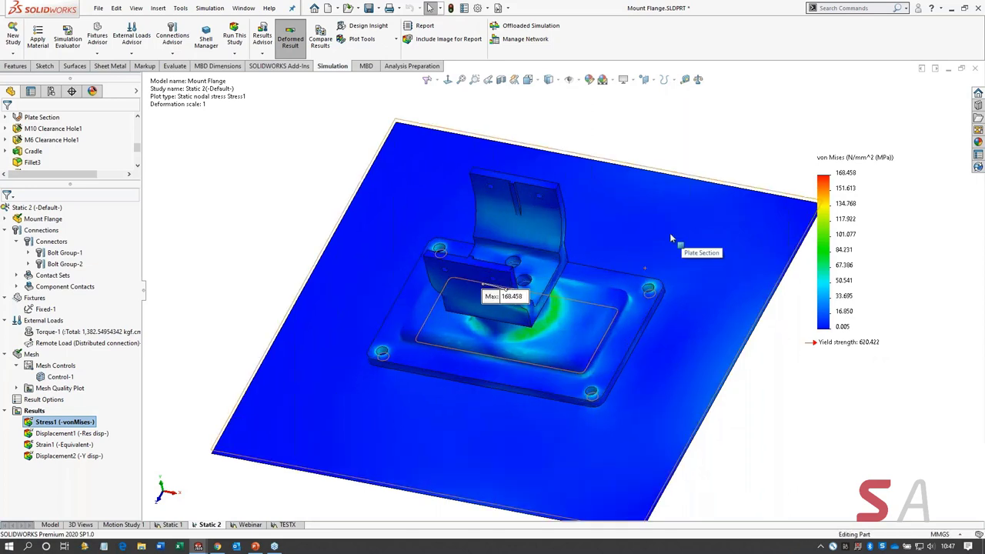
pyautogui.scroll(-2, 669, 232)
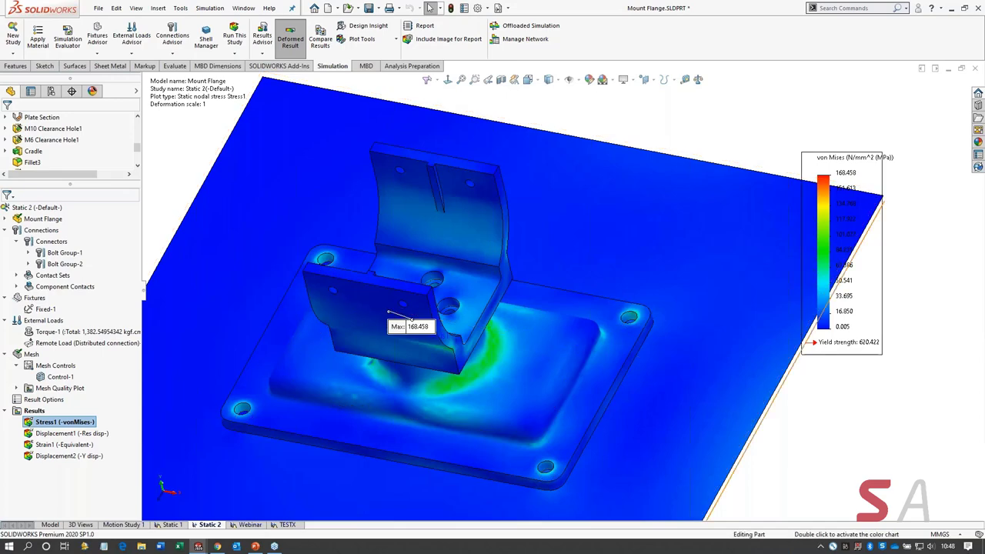
pyautogui.hotkey('ctrl', '7')
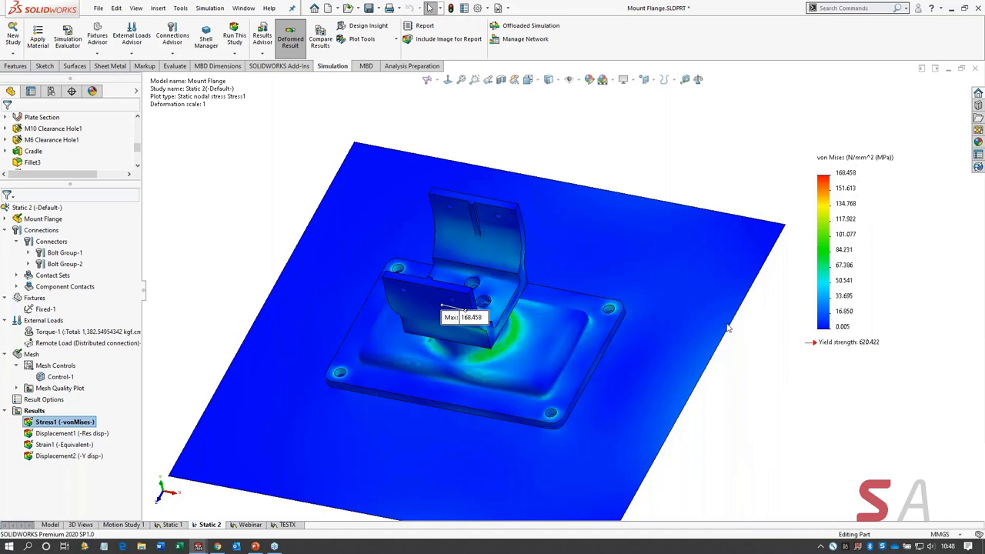
# Step: Locate the maximum von Mises stress among the counterbored holes in the cradle floor
pyautogui.scroll(-2, 627, 348)
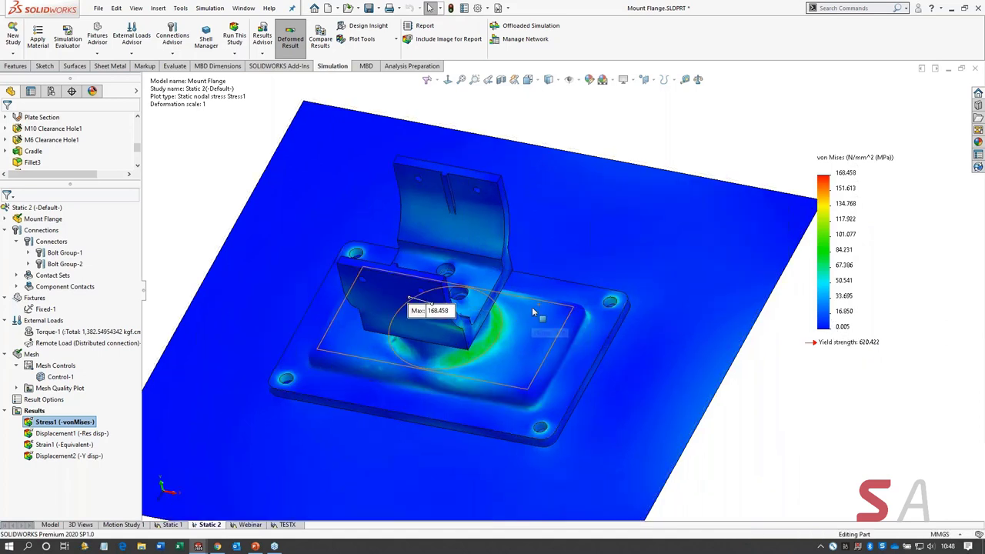
pyautogui.scroll(-2, 500, 315)
pyautogui.scroll(-2, 476, 325)
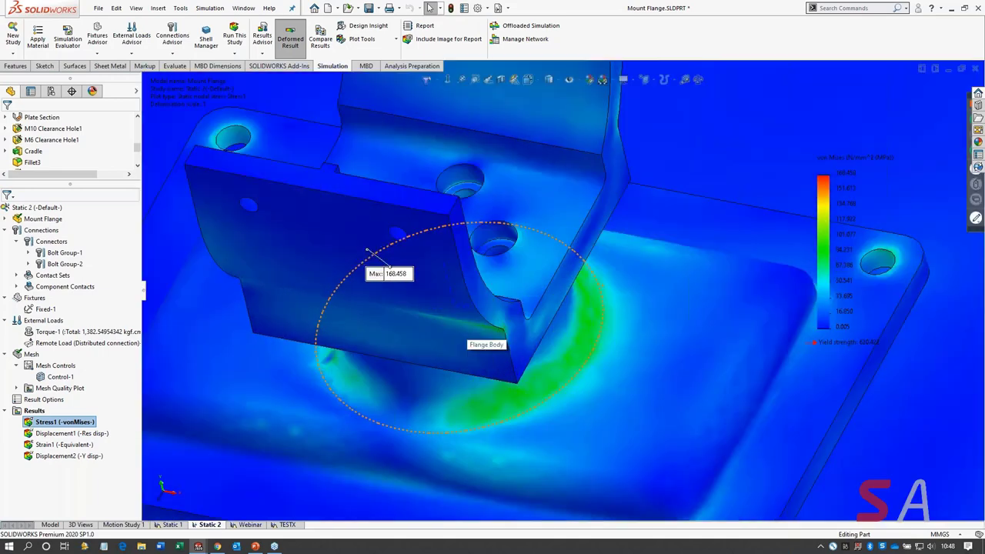
pyautogui.moveTo(466, 338); pyautogui.dragTo(290, 307, button='middle')
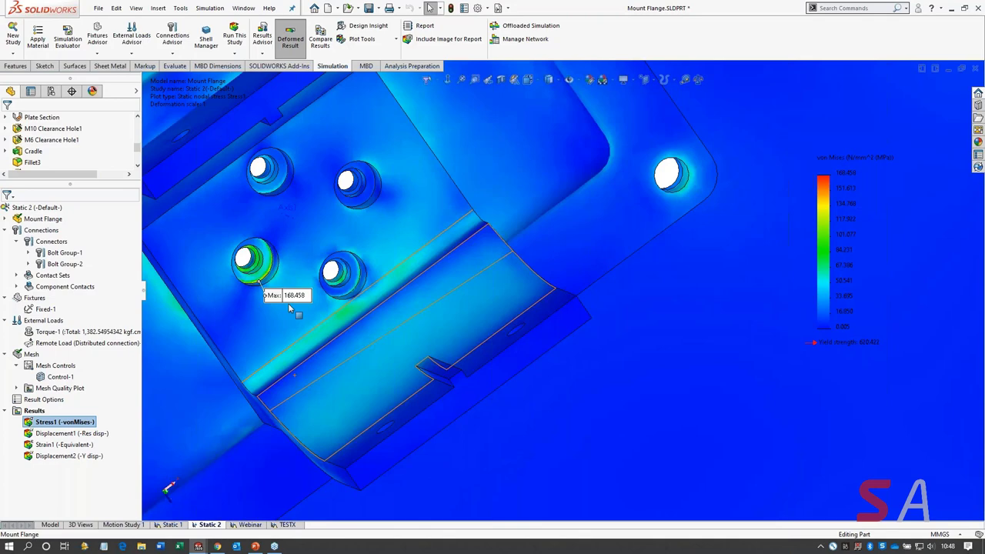
pyautogui.scroll(-5, 288, 308)
pyautogui.scroll(-5, 314, 290)
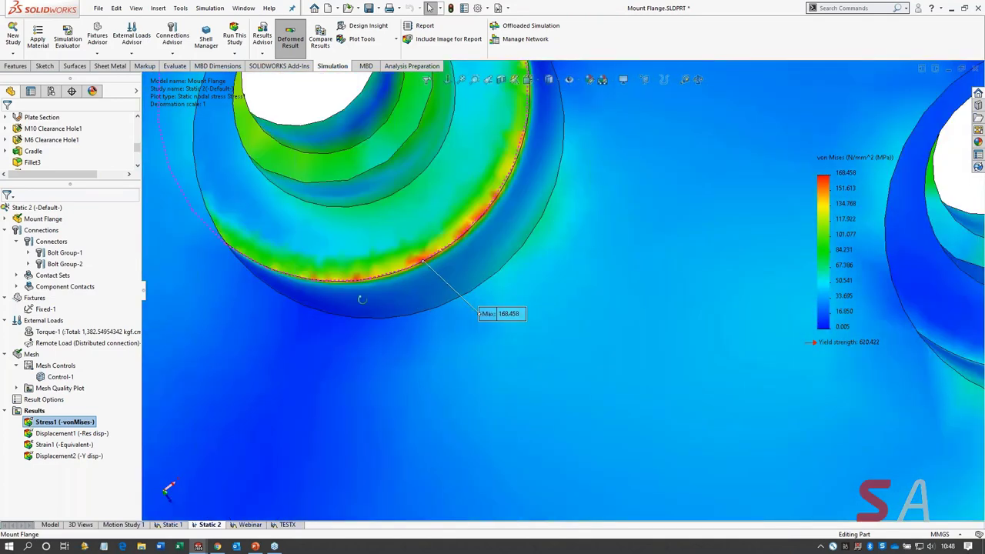
# Step: Inspect the stress distribution along the counterbore's seat edge around the maximum, up close and relative to the neighbouring holes
pyautogui.scroll(-3, 488, 261)
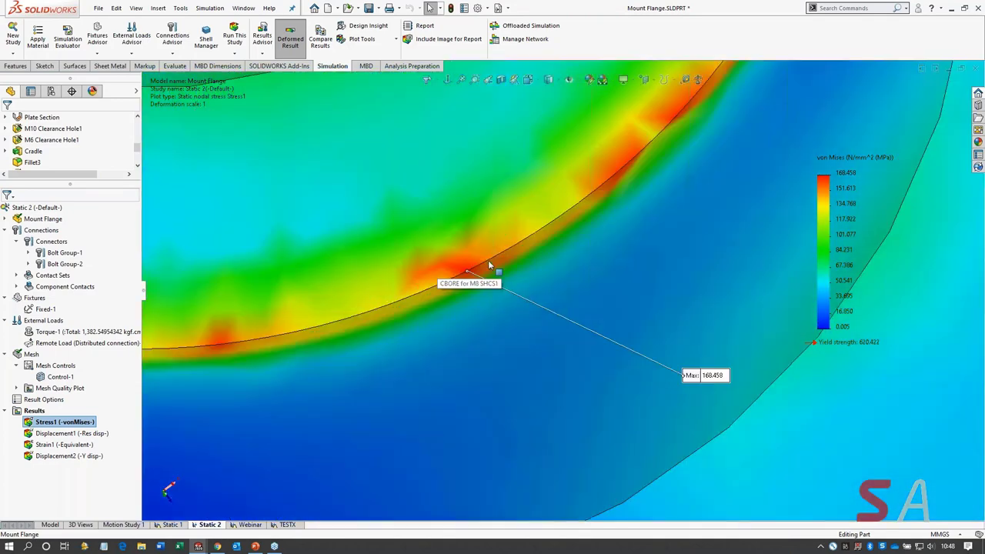
pyautogui.scroll(2, 497, 251)
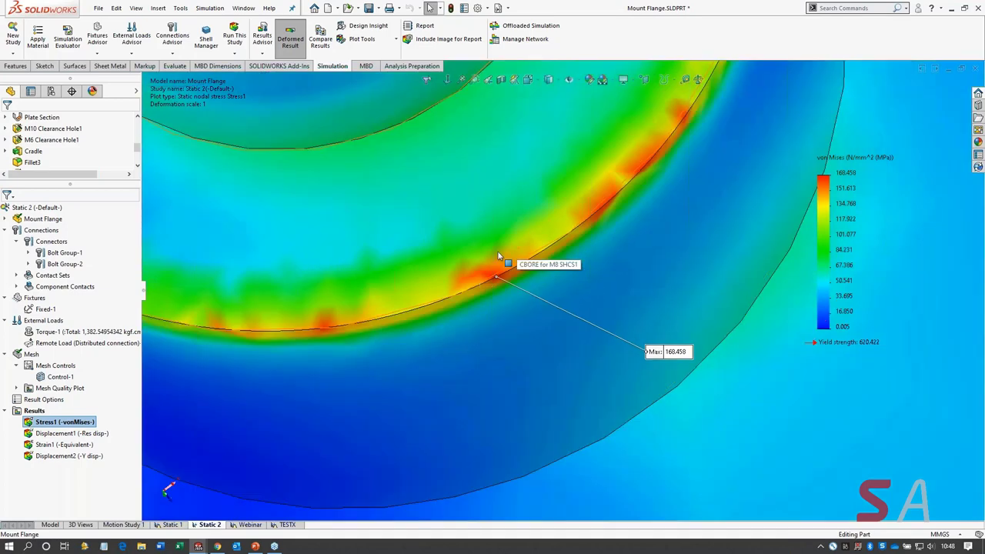
pyautogui.scroll(1, 521, 284)
pyautogui.scroll(-2, 521, 285)
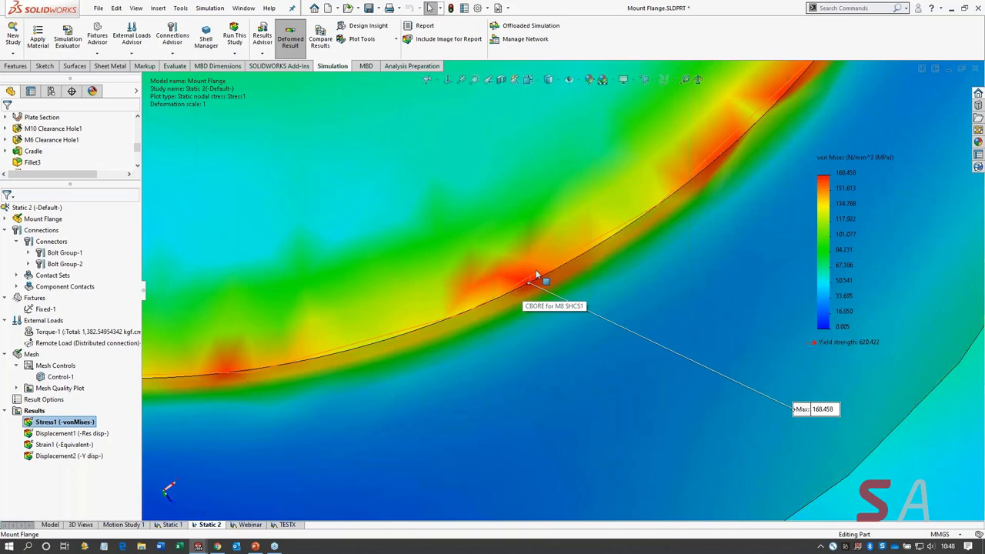
pyautogui.scroll(2, 514, 291)
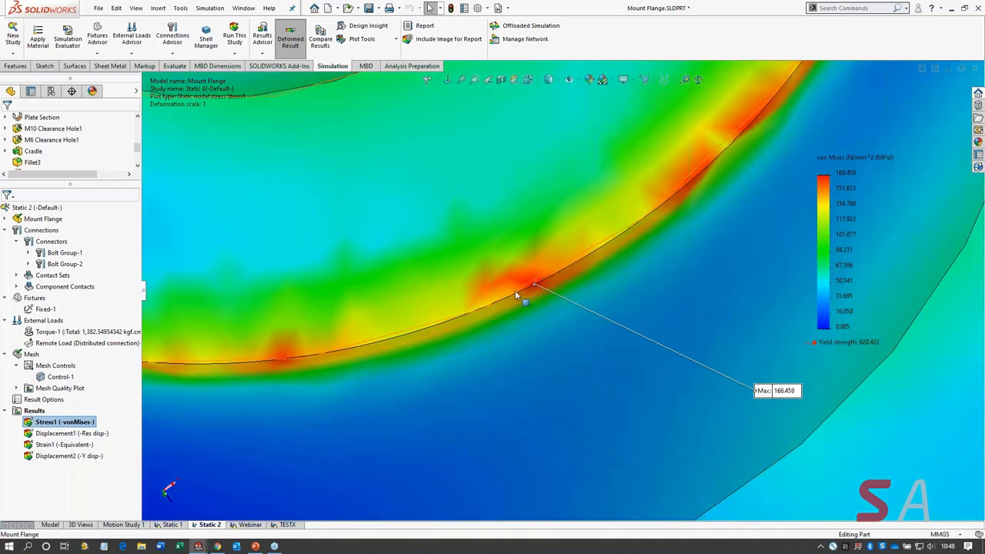
pyautogui.scroll(2, 512, 289)
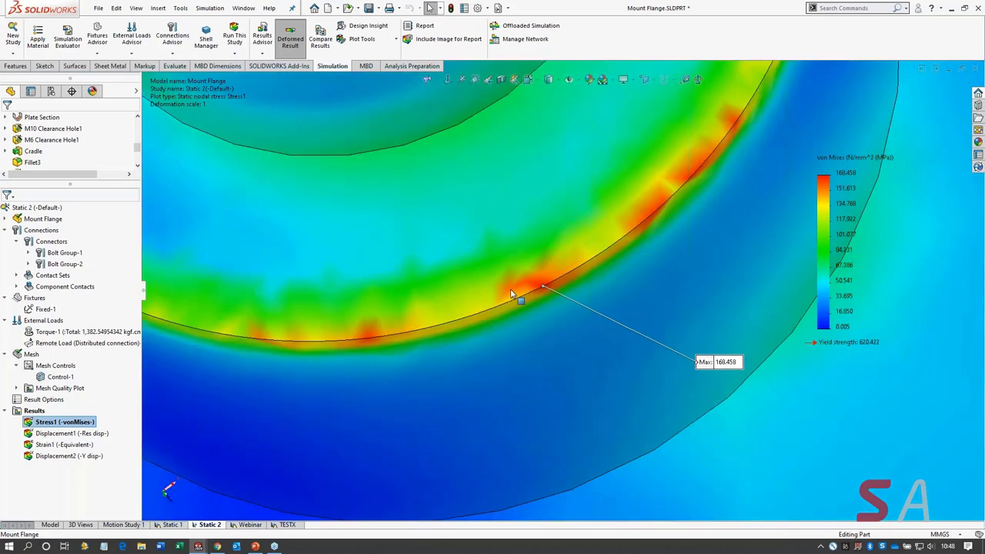
pyautogui.scroll(1, 500, 309)
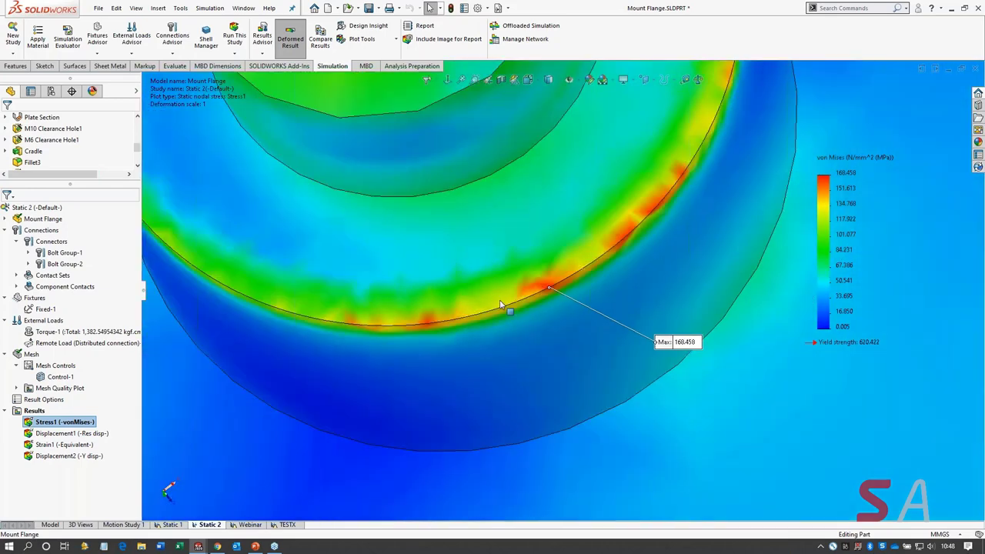
pyautogui.scroll(2, 500, 305)
pyautogui.scroll(3, 511, 305)
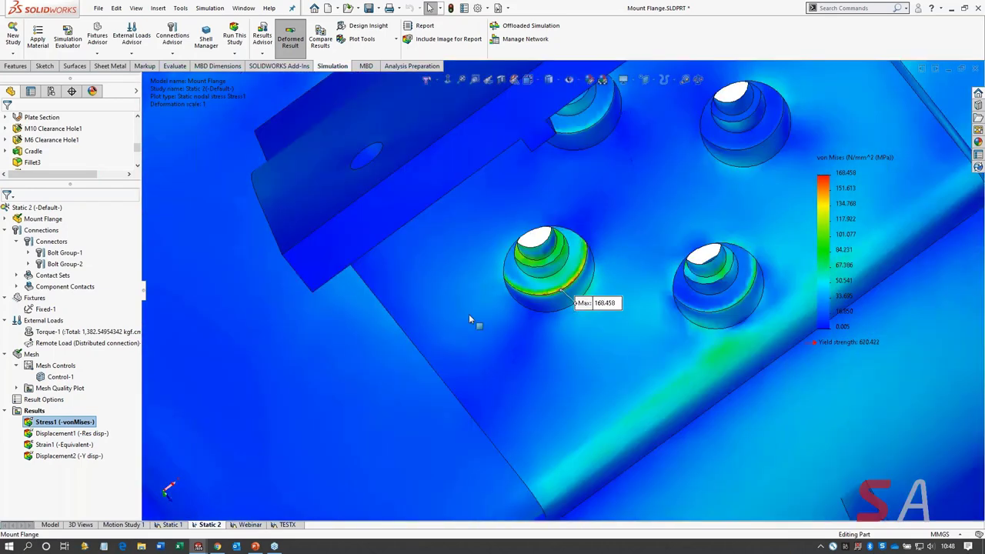
# Step: Show the Displacement1 resultant displacement plot of Static 2 and examine the area around the maximum displacement on the cradle
pyautogui.press('f')
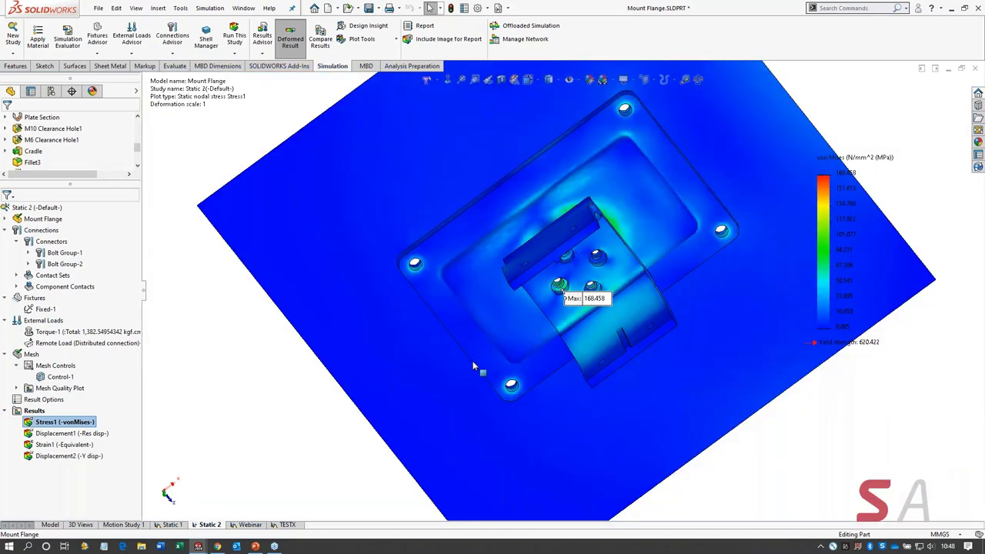
pyautogui.moveTo(473, 366); pyautogui.dragTo(346, 230, button='middle')
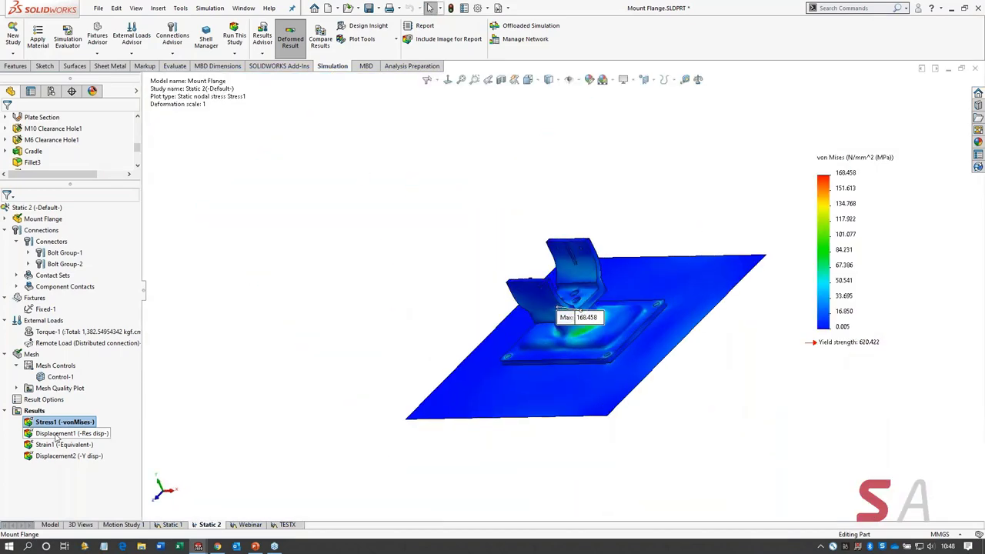
pyautogui.click(57, 434)
pyautogui.click(58, 434)
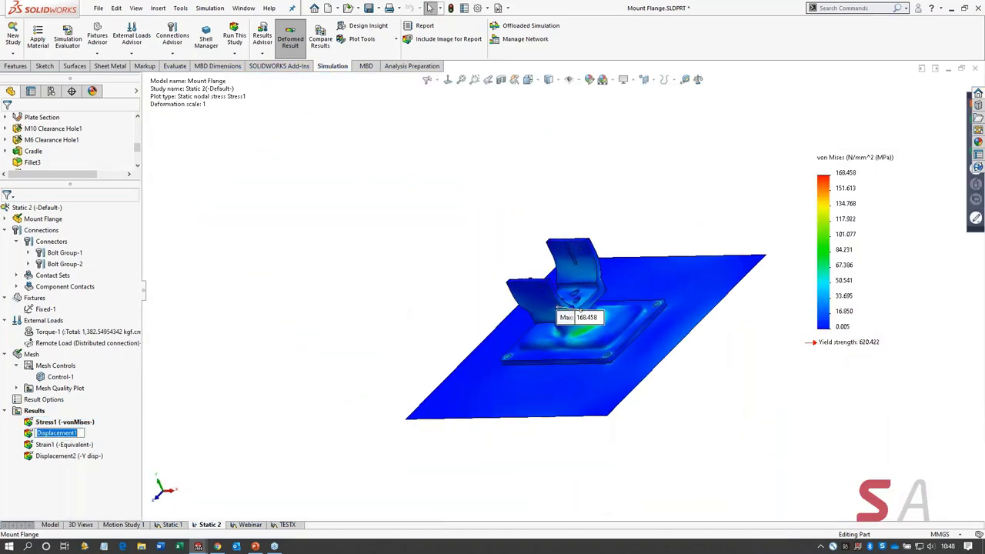
pyautogui.doubleClick(57, 433)
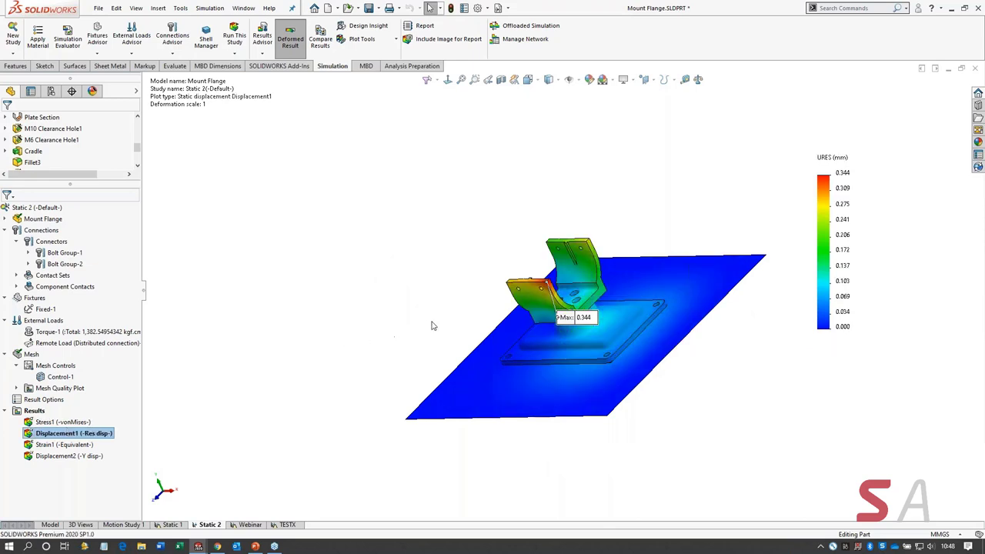
pyautogui.moveTo(442, 325); pyautogui.dragTo(500, 337, button='middle')
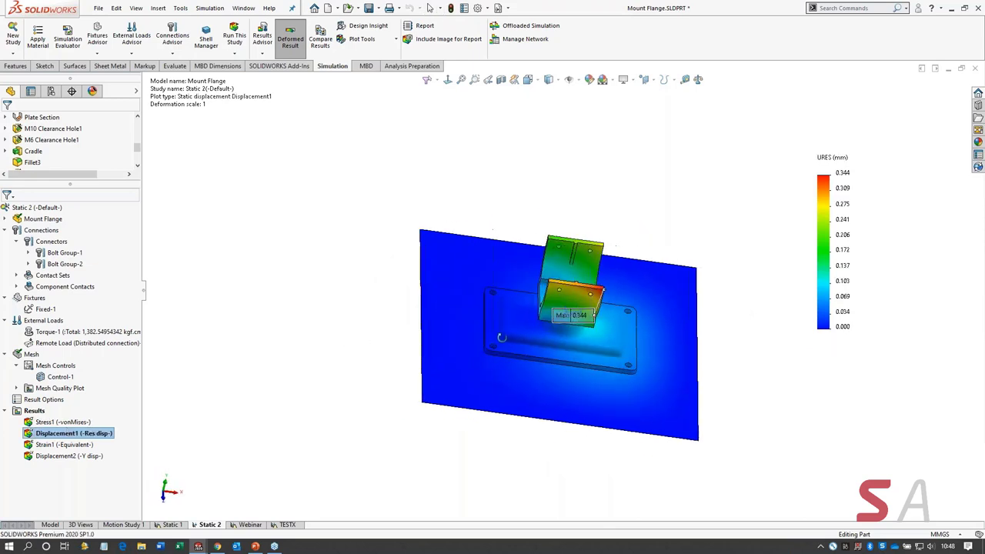
pyautogui.scroll(-3, 604, 288)
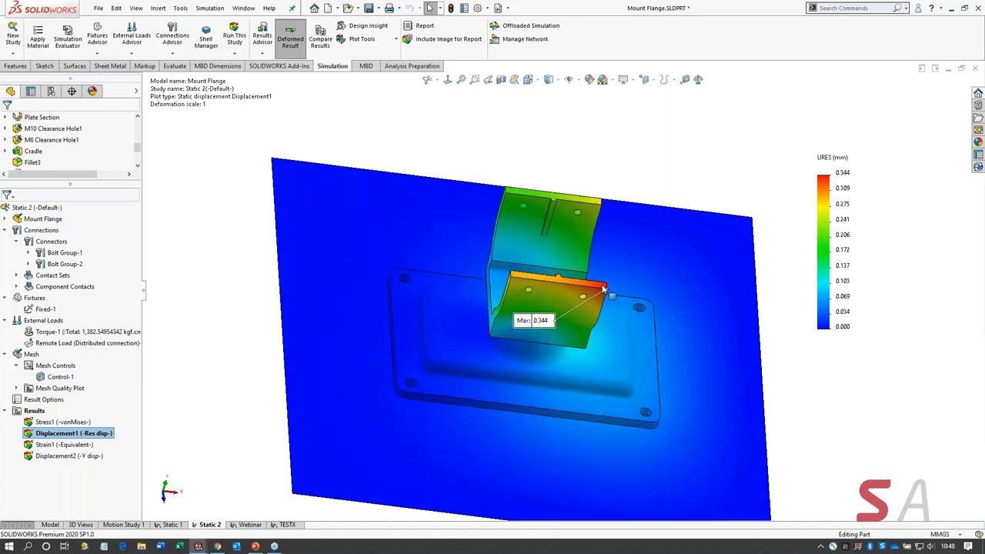
pyautogui.scroll(-3, 604, 288)
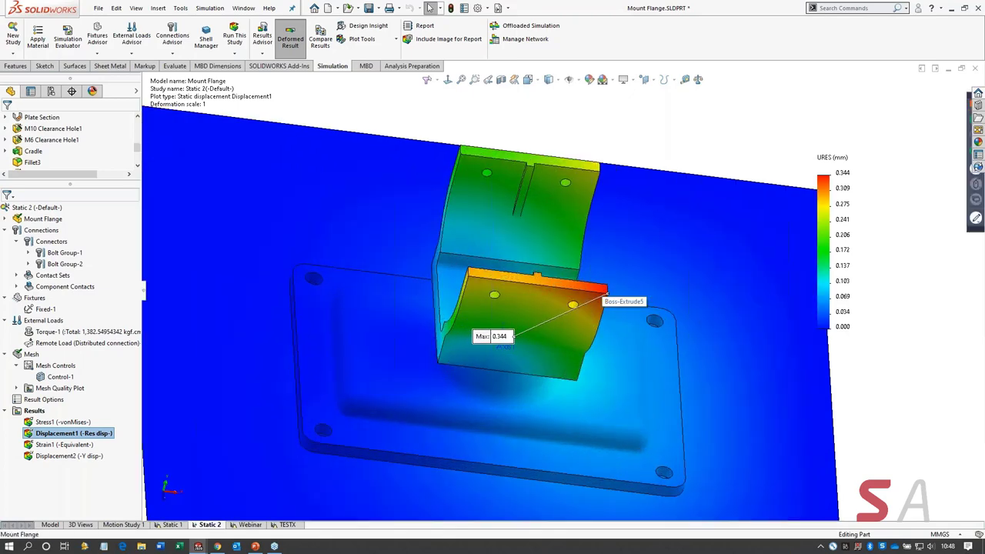
pyautogui.moveTo(604, 293); pyautogui.dragTo(203, 336, button='middle')
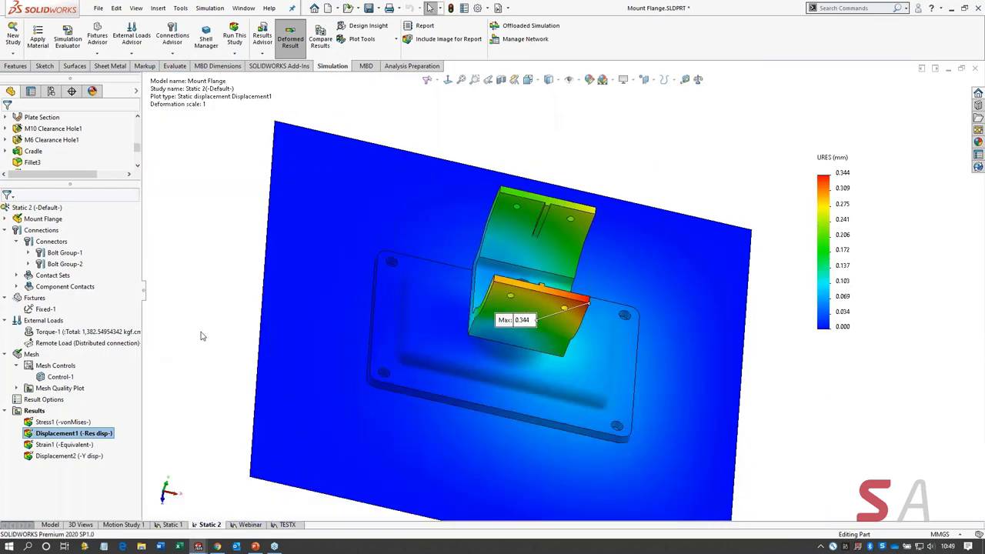
# Step: Hide the Displacement1 plot so the Mount Flange is shown without results
pyautogui.rightClick(105, 425)
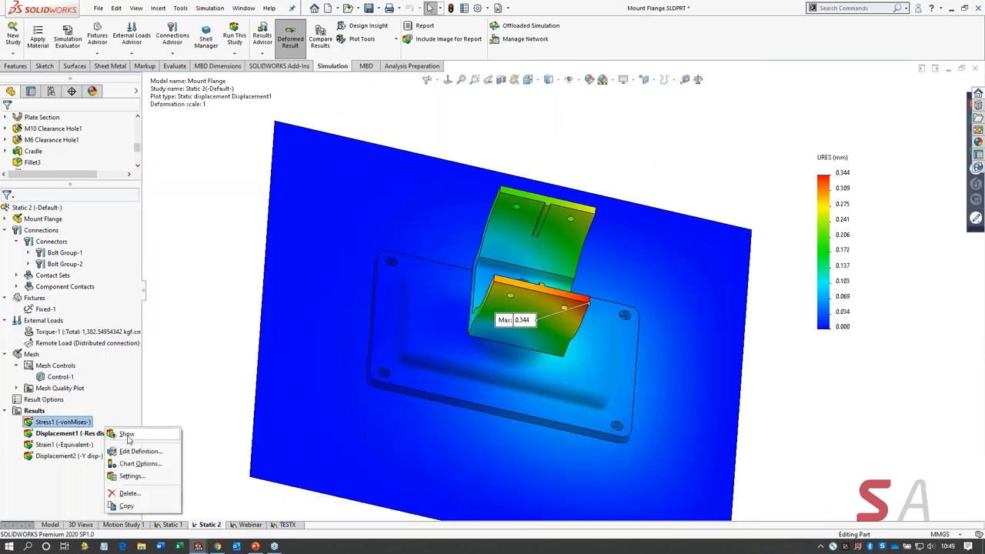
pyautogui.click(74, 435)
pyautogui.rightClick(75, 435)
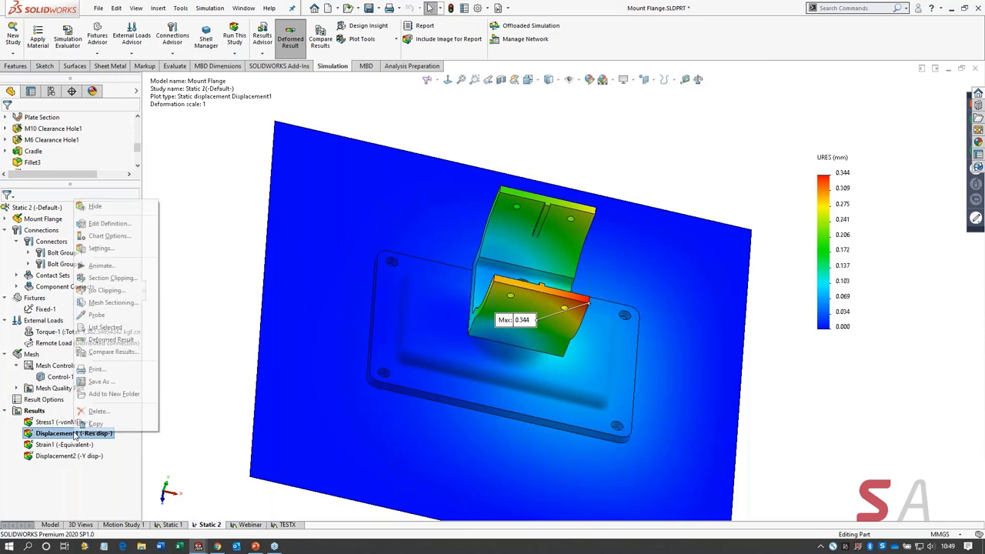
pyautogui.click(118, 208)
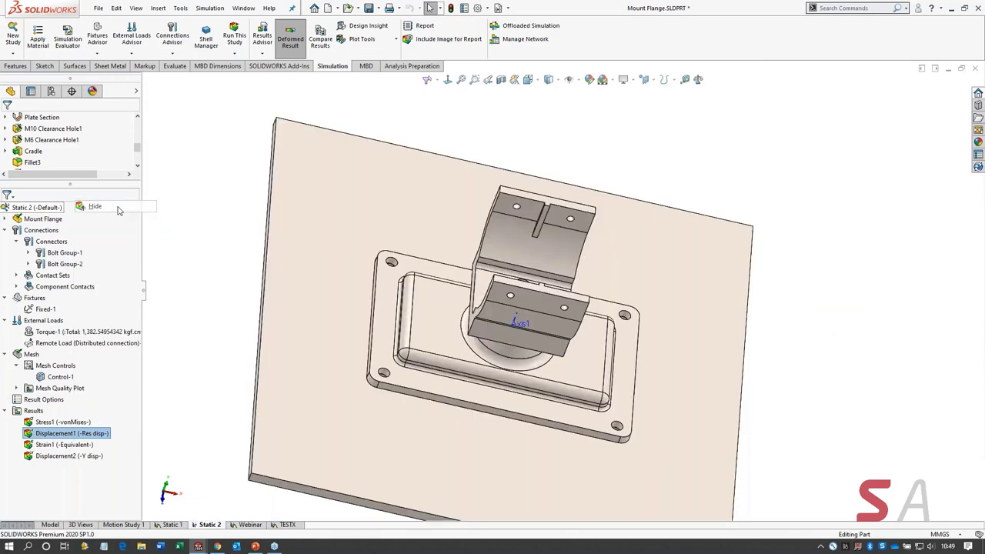
# Step: Switch to the PowerPoint slide show of Meshing and Contacts.pptx and advance to the upcoming simulation training webinars slide
pyautogui.hotkey('alt', 'Tab')
pyautogui.press('Right')
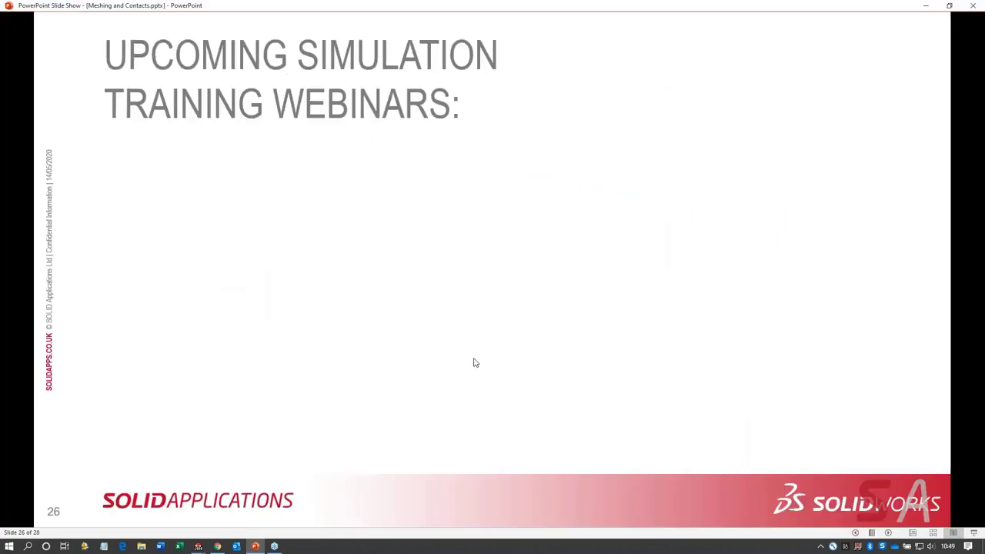